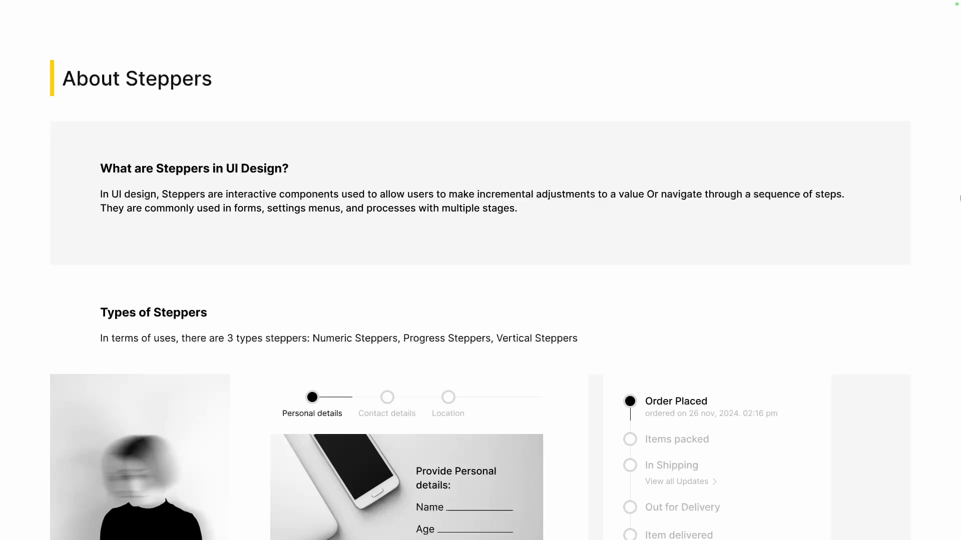
# Try the numeric stepper in the Types of Steppers section by raising its value to 04
pyautogui.scroll(-3, 830, 221)
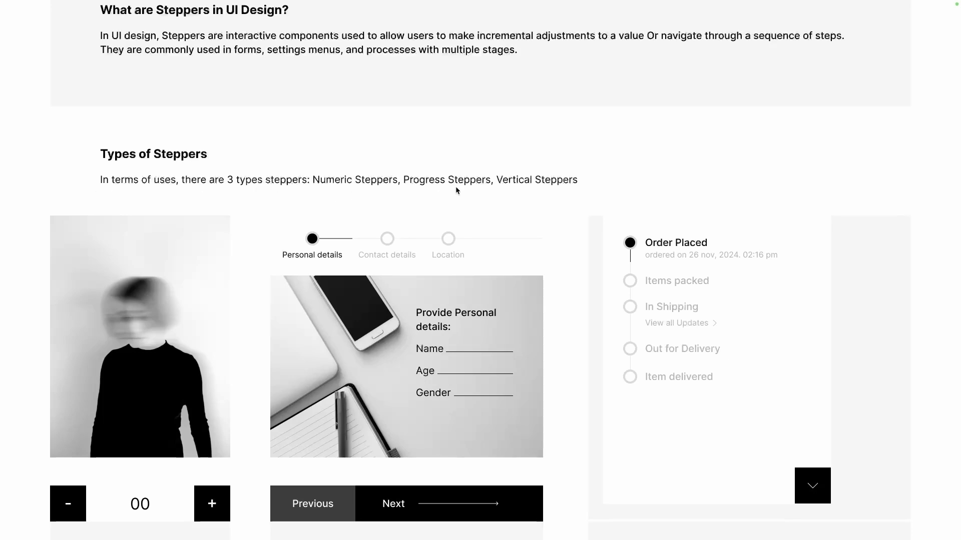
pyautogui.scroll(-3, 543, 200)
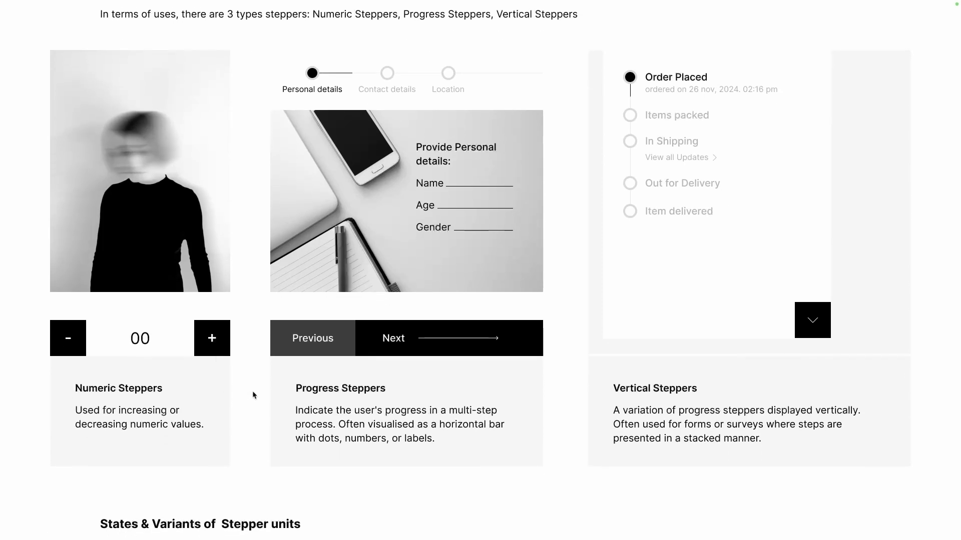
pyautogui.click(213, 339)
pyautogui.click(212, 339)
pyautogui.click(213, 339)
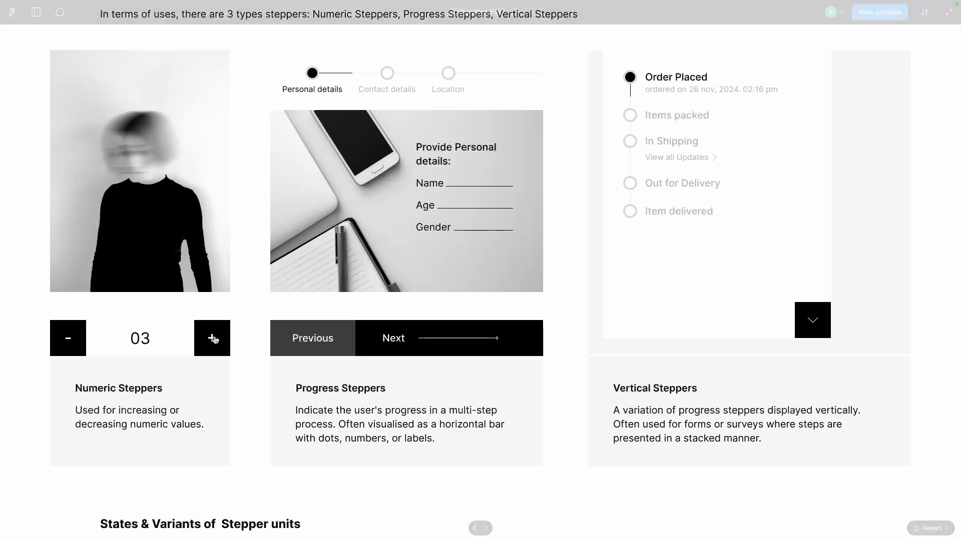
pyautogui.click(213, 339)
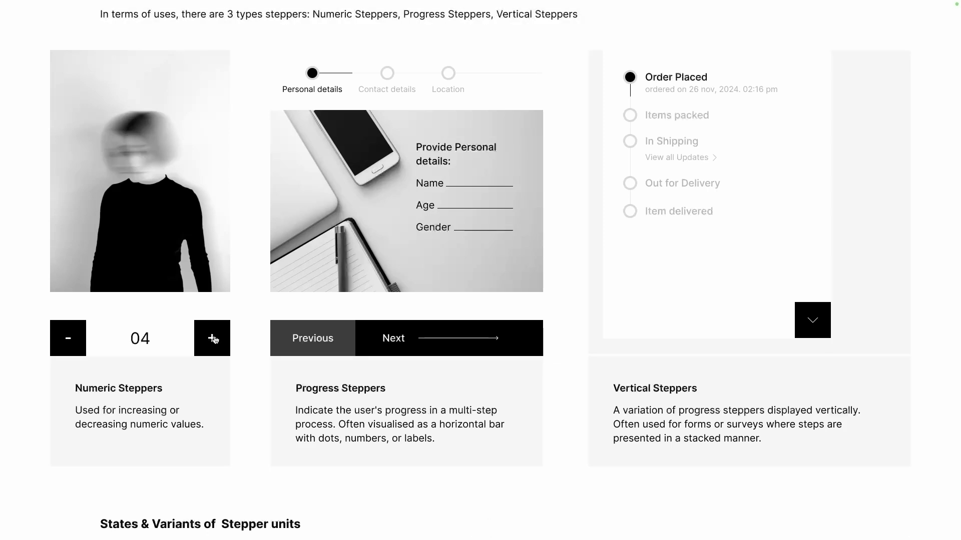
# Test the numeric stepper by lowering its value to 00 and raising it to 02
pyautogui.click(69, 341)
pyautogui.click(70, 341)
pyautogui.click(69, 341)
pyautogui.click(69, 341)
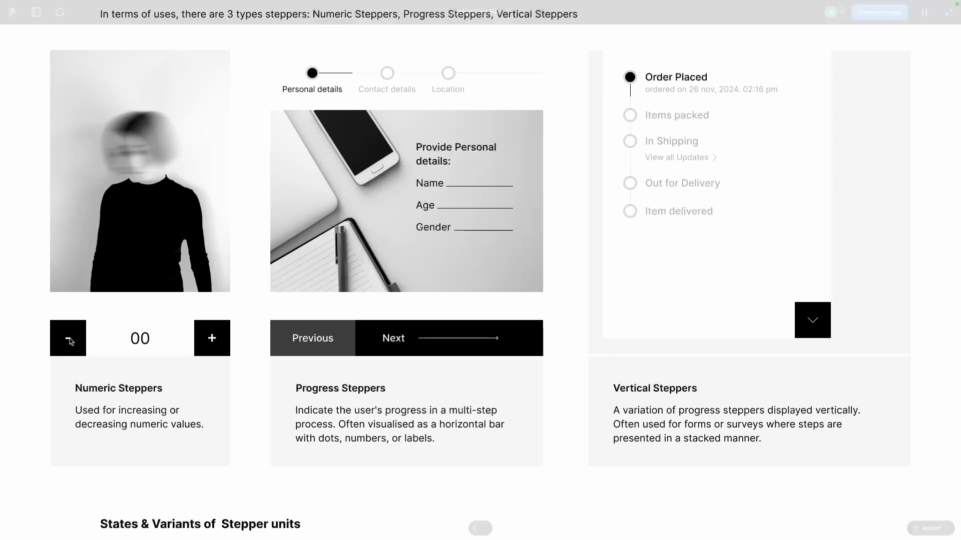
pyautogui.click(209, 339)
pyautogui.click(209, 339)
# Test the progress stepper by advancing to Location, going back to Personal details, and advancing to Location again
pyautogui.scroll(1, 379, 412)
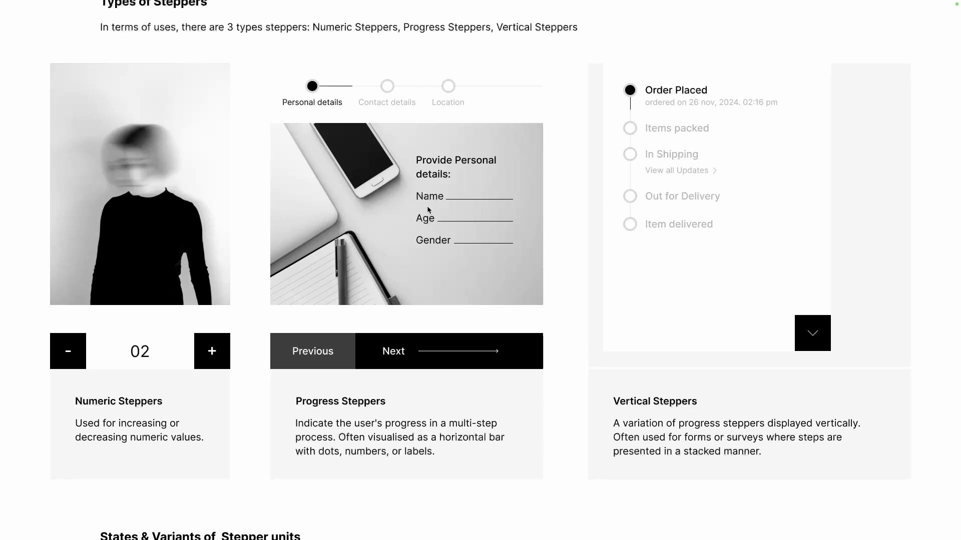
pyautogui.click(443, 354)
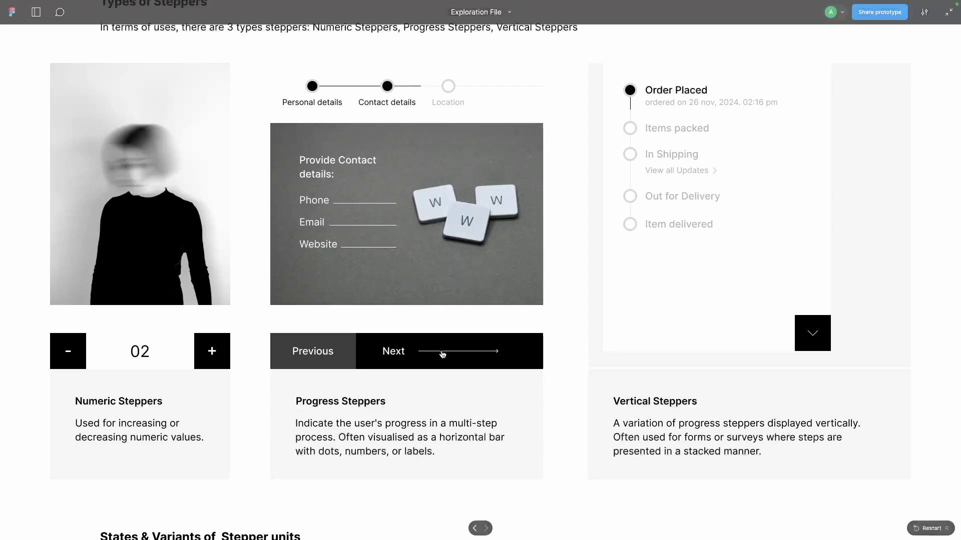
pyautogui.click(442, 353)
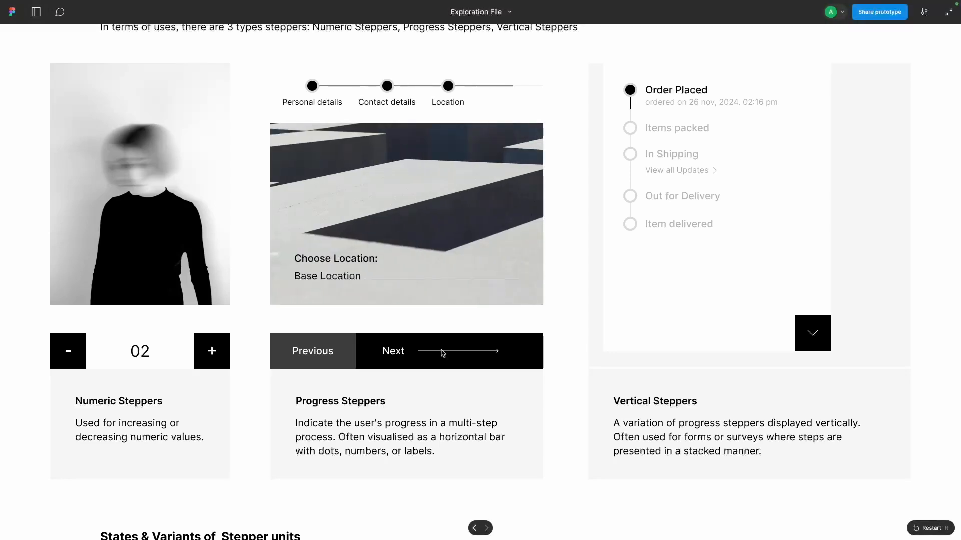
pyautogui.click(312, 352)
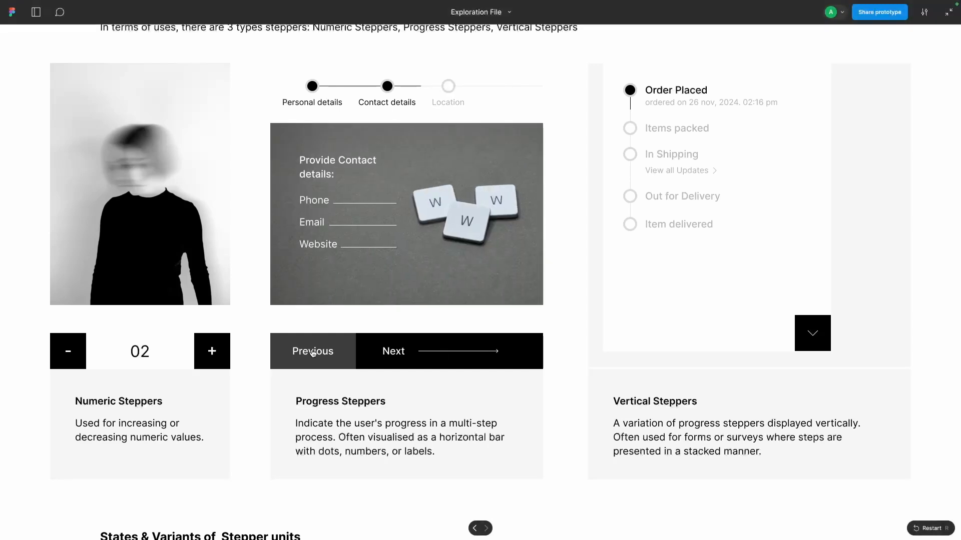
pyautogui.click(313, 351)
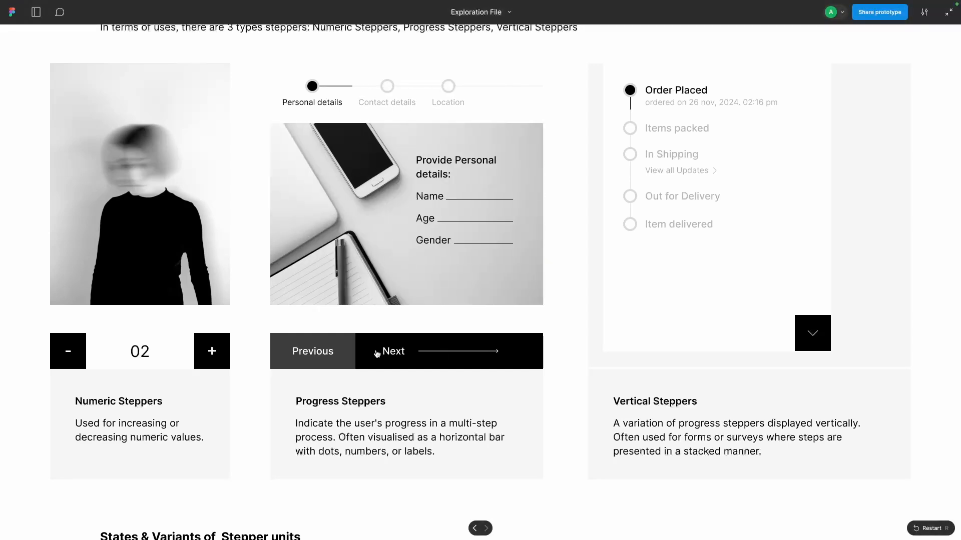
pyautogui.click(428, 353)
pyautogui.click(427, 354)
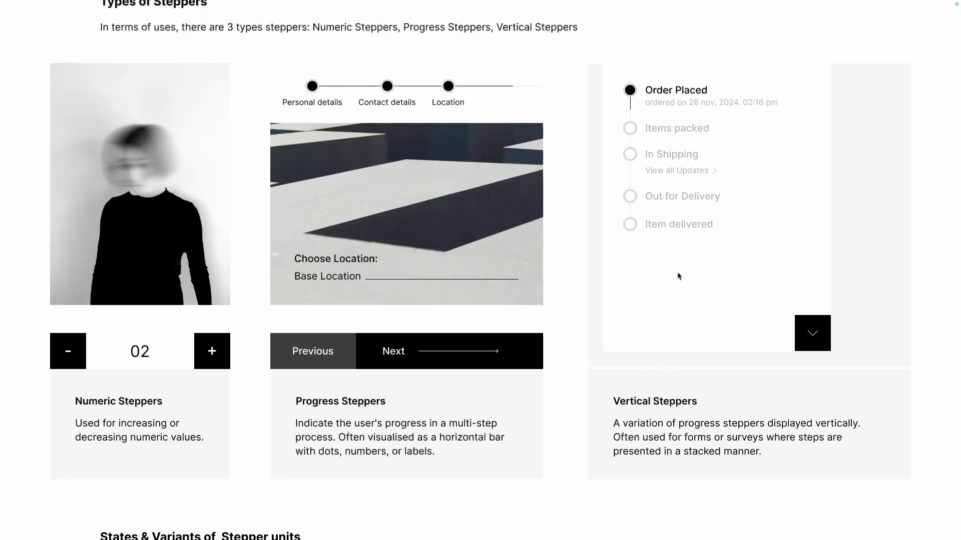
# Test the vertical stepper by advancing the order status to Out for Delivery
pyautogui.scroll(1, 727, 158)
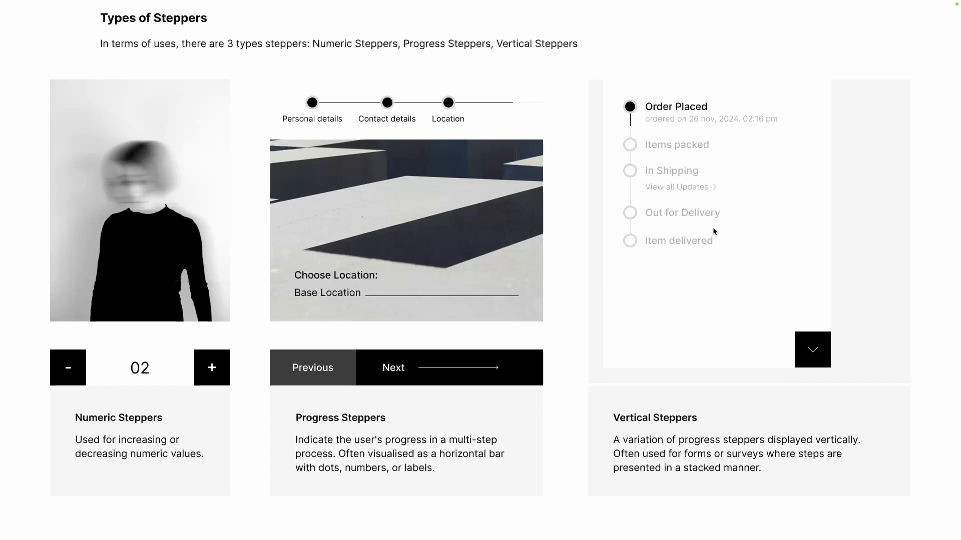
pyautogui.scroll(1, 713, 228)
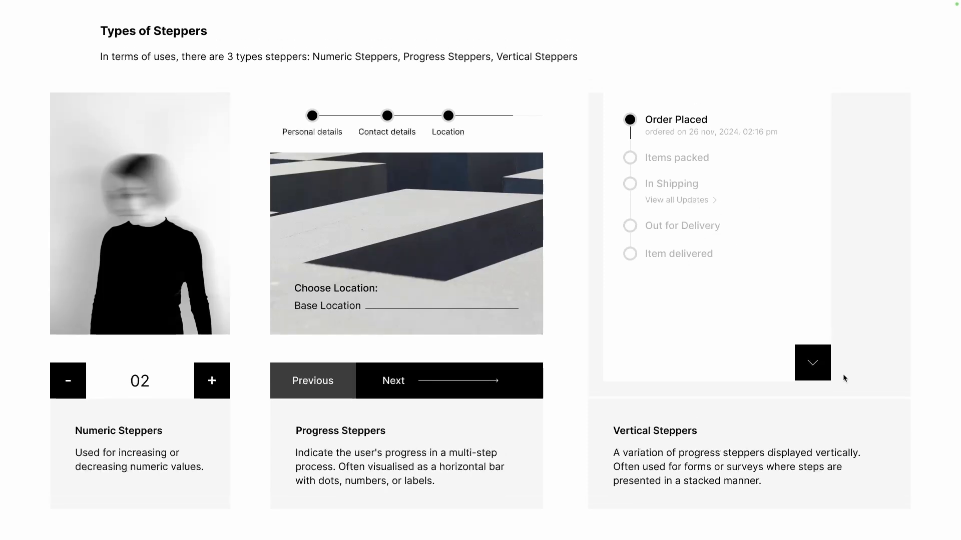
pyautogui.click(811, 364)
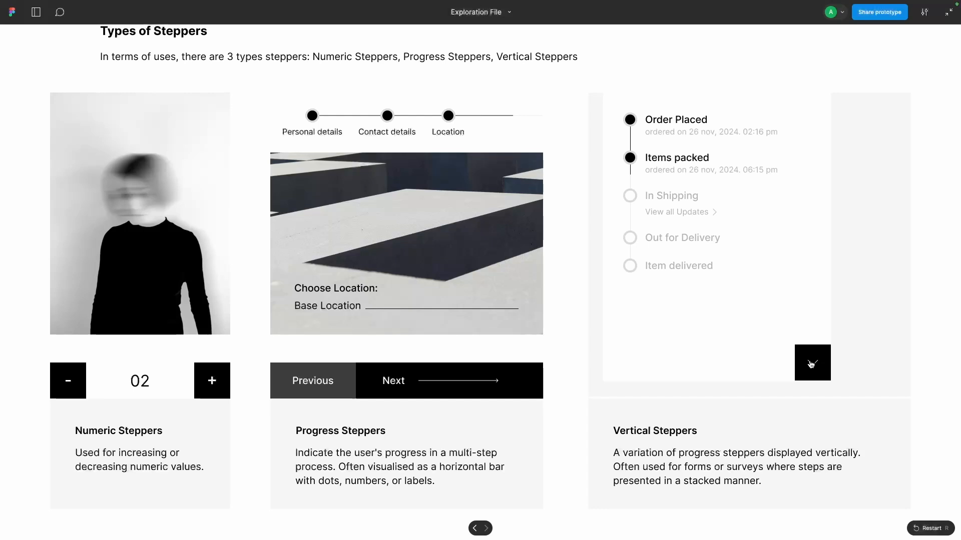
pyautogui.click(811, 364)
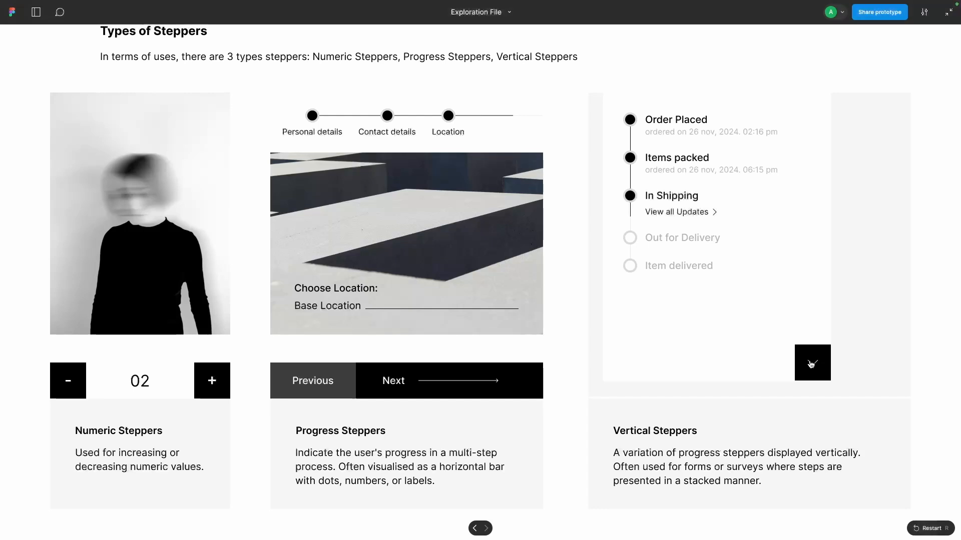
pyautogui.click(811, 363)
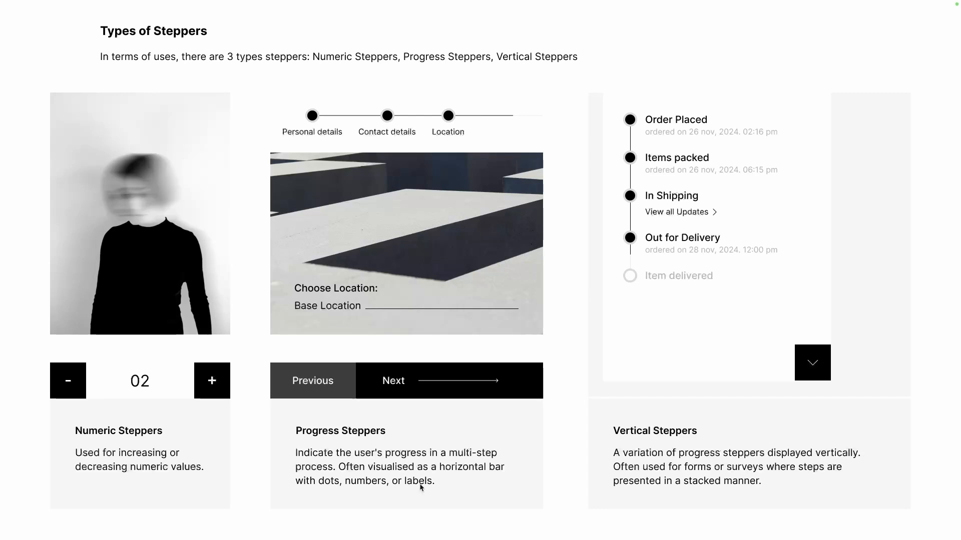
# Review the stepper unit states, variants and text placements, down to the section on creating responsive steppers
pyautogui.scroll(1, 405, 360)
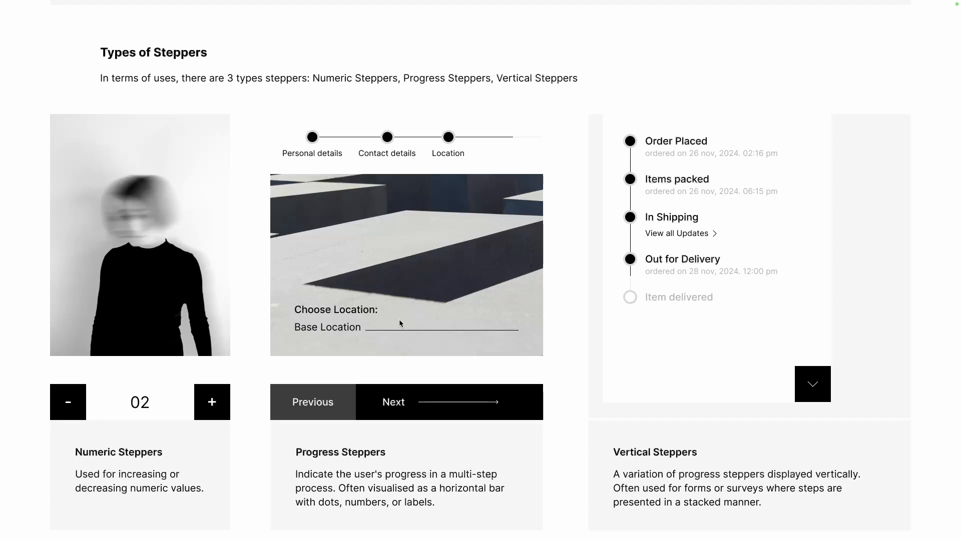
pyautogui.scroll(-10, 563, 305)
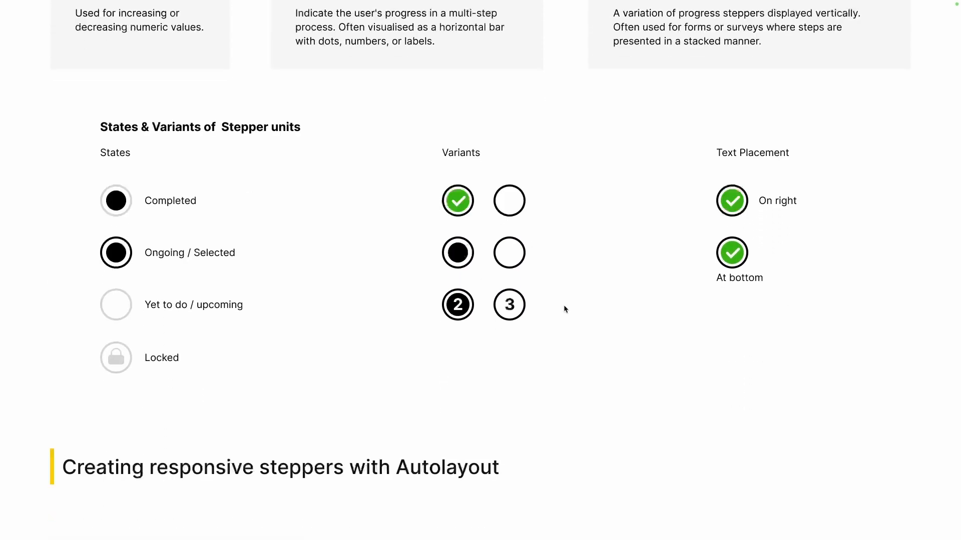
pyautogui.scroll(-1, 564, 306)
pyautogui.scroll(1, 564, 306)
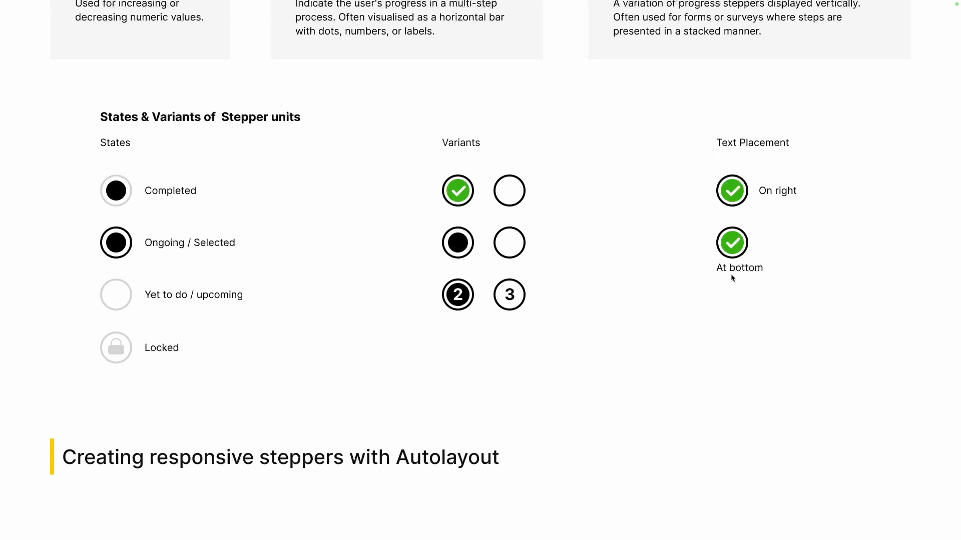
pyautogui.scroll(-7, 734, 324)
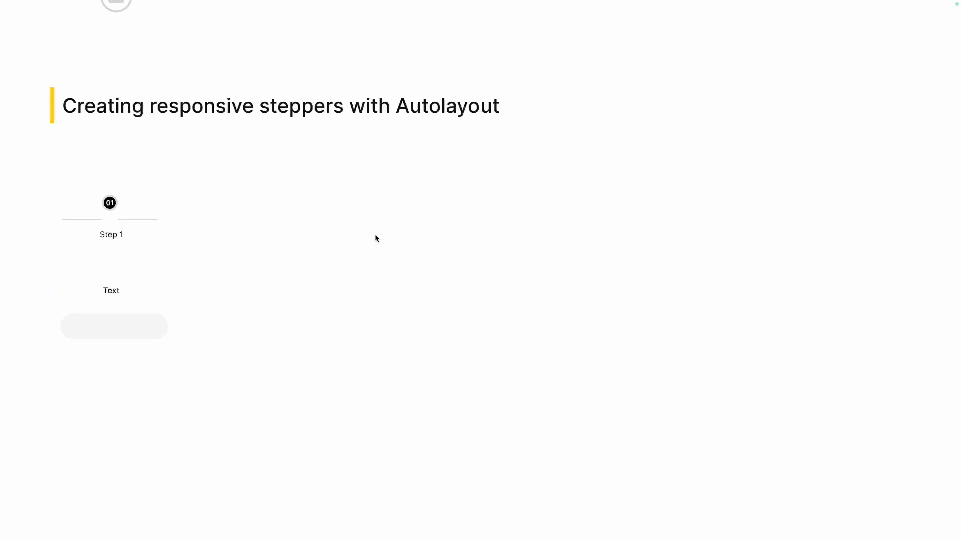
# Leave the full-screen prototype and open the Exploration File design canvas in a full-screen window
pyautogui.click(949, 13)
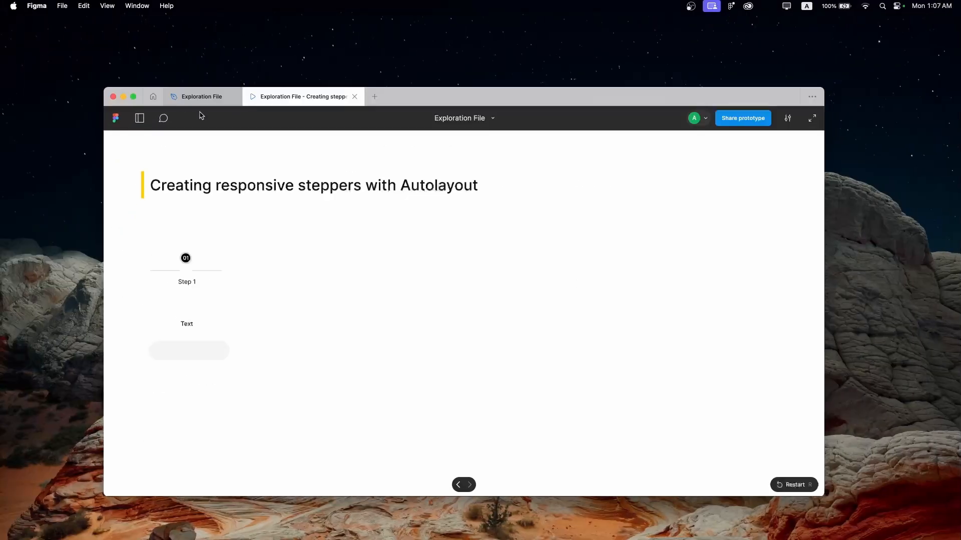
pyautogui.click(192, 97)
pyautogui.click(133, 96)
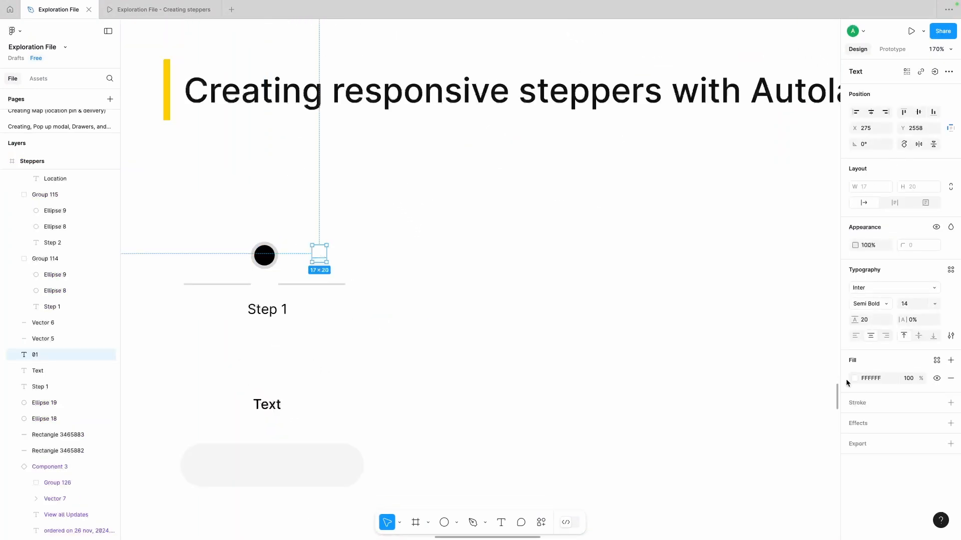
# Change the fill of the 01 number text to dark gray 585858
pyautogui.click(854, 379)
pyautogui.click(660, 364)
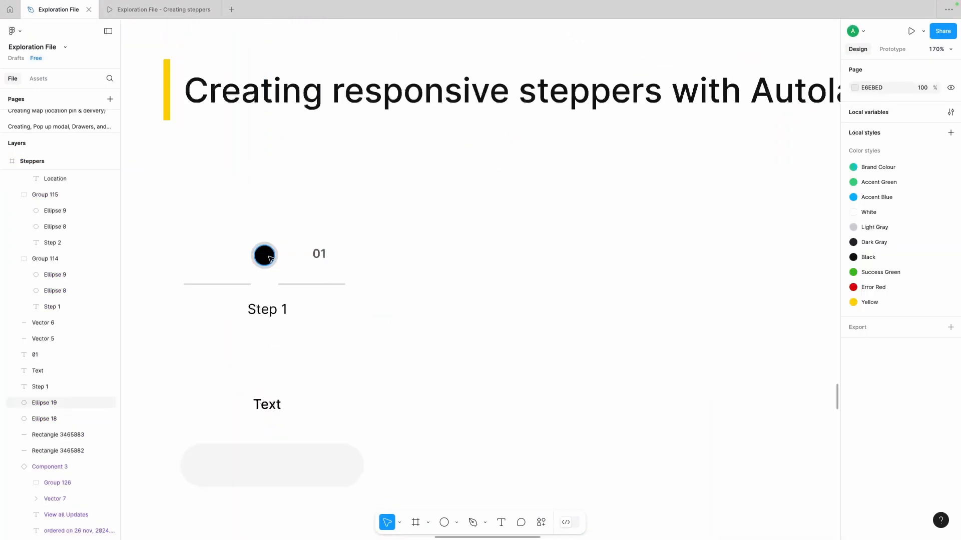
# Arrange the circle between the two line segments and place the 01 text on top of the black circle
pyautogui.moveTo(269, 259); pyautogui.dragTo(241, 218)
pyautogui.moveTo(228, 285); pyautogui.dragTo(199, 211)
pyautogui.moveTo(286, 210); pyautogui.dragTo(237, 210)
pyautogui.moveTo(321, 258); pyautogui.dragTo(273, 245)
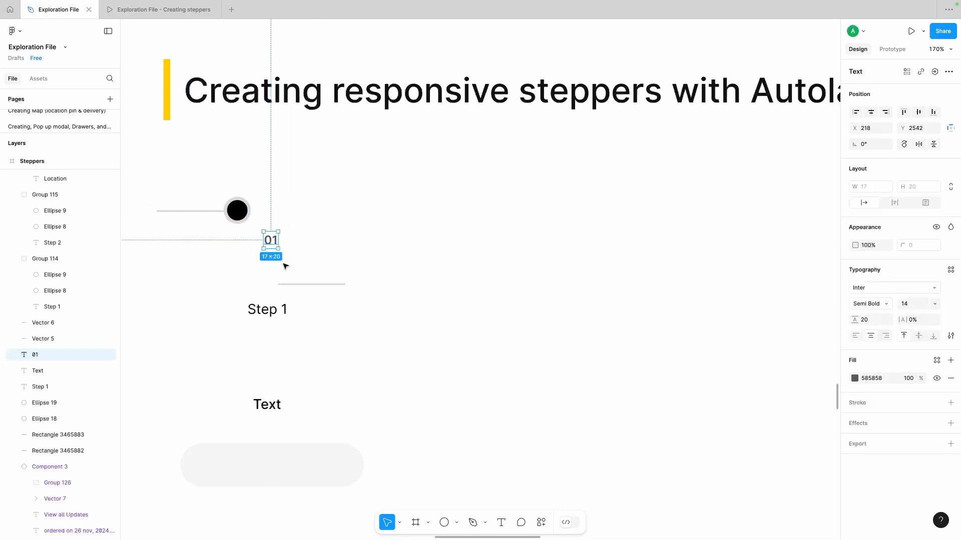
pyautogui.moveTo(289, 286); pyautogui.dragTo(265, 211)
pyautogui.click(271, 242)
pyautogui.moveTo(250, 245); pyautogui.dragTo(230, 208)
pyautogui.click(289, 237)
# Group the 01 text with the black circle and its gray outer circle
pyautogui.scroll(5, 245, 219)
pyautogui.click(242, 206)
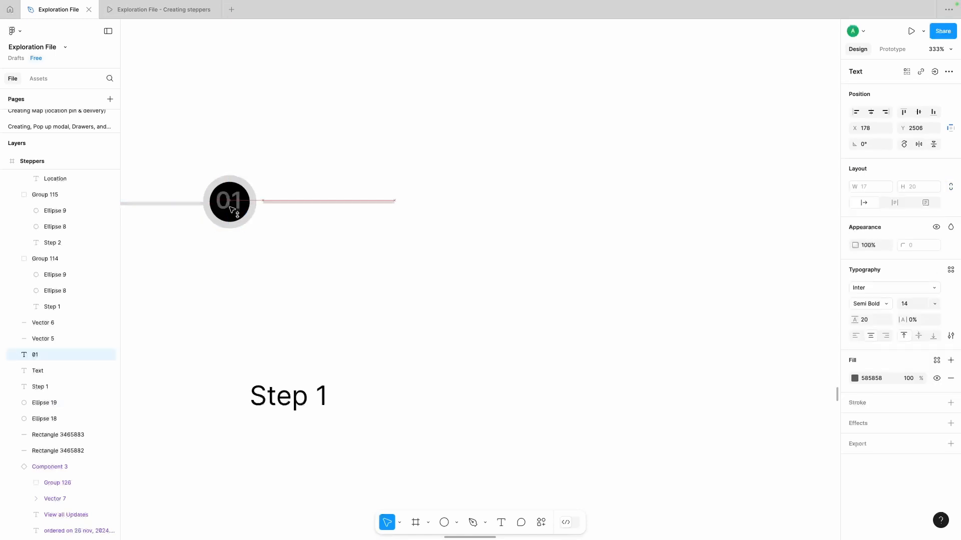
pyautogui.keyDown('shift'); pyautogui.click(233, 177); pyautogui.keyUp('shift')
pyautogui.keyDown('shift'); pyautogui.click(233, 177); pyautogui.keyUp('shift')
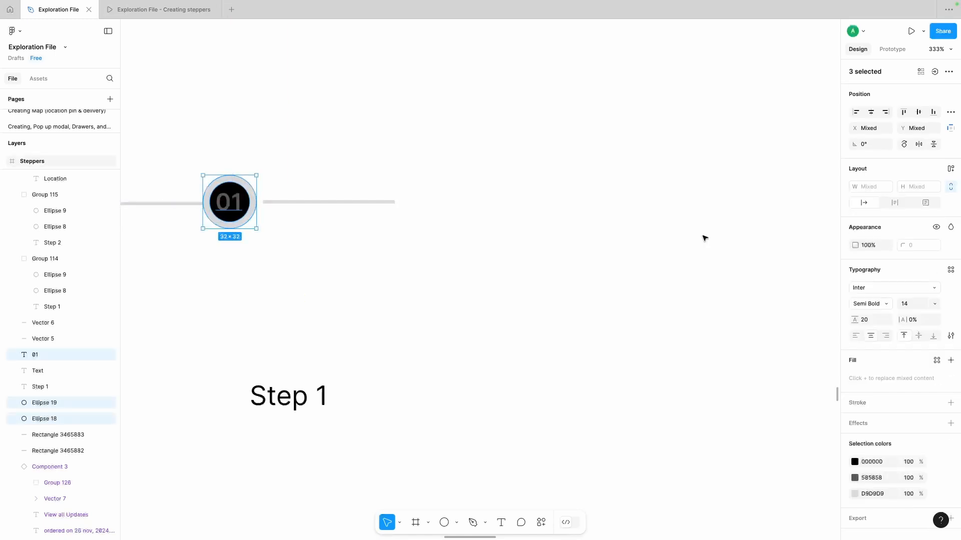
pyautogui.hotkey('ctrl', 'g')
# Group the 01 text and the black circle together inside the existing circle group
pyautogui.doubleClick(237, 206)
pyautogui.scroll(5, 237, 206)
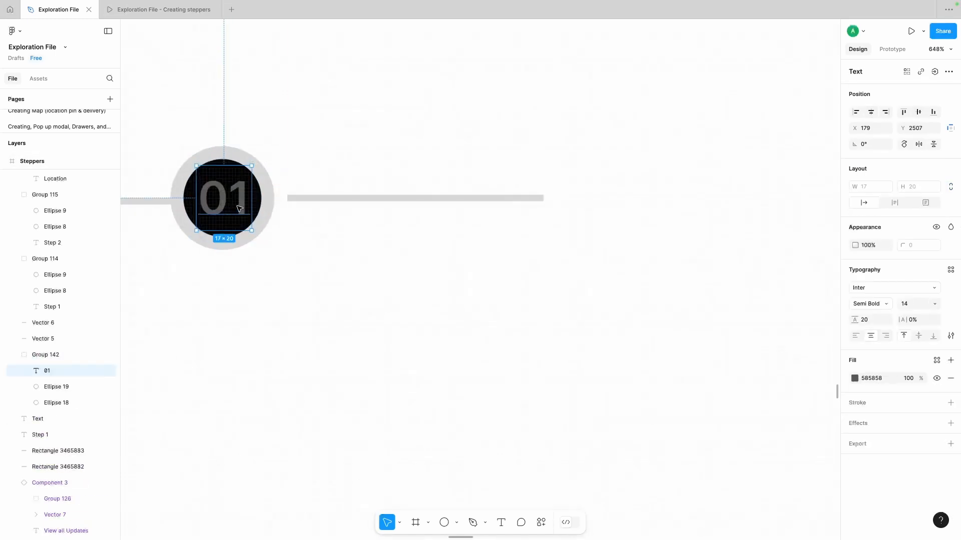
pyautogui.keyDown('shift'); pyautogui.click(257, 201); pyautogui.keyUp('shift')
pyautogui.click(295, 233)
pyautogui.click(236, 208)
pyautogui.doubleClick(237, 209)
pyautogui.keyDown('shift'); pyautogui.click(234, 168); pyautogui.keyUp('shift')
pyautogui.hotkey('ctrl', 'g')
pyautogui.click(284, 245)
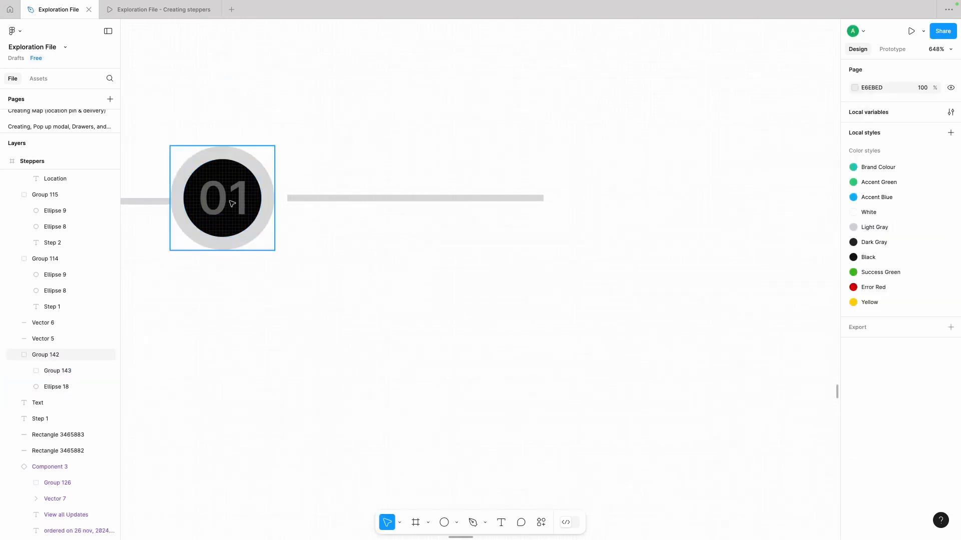
# Convert the number and black circle group to a frame, and wrap it with the gray circle in auto layout
pyautogui.doubleClick(234, 206)
pyautogui.click(950, 169)
pyautogui.keyDown('shift'); pyautogui.click(275, 196); pyautogui.keyUp('shift')
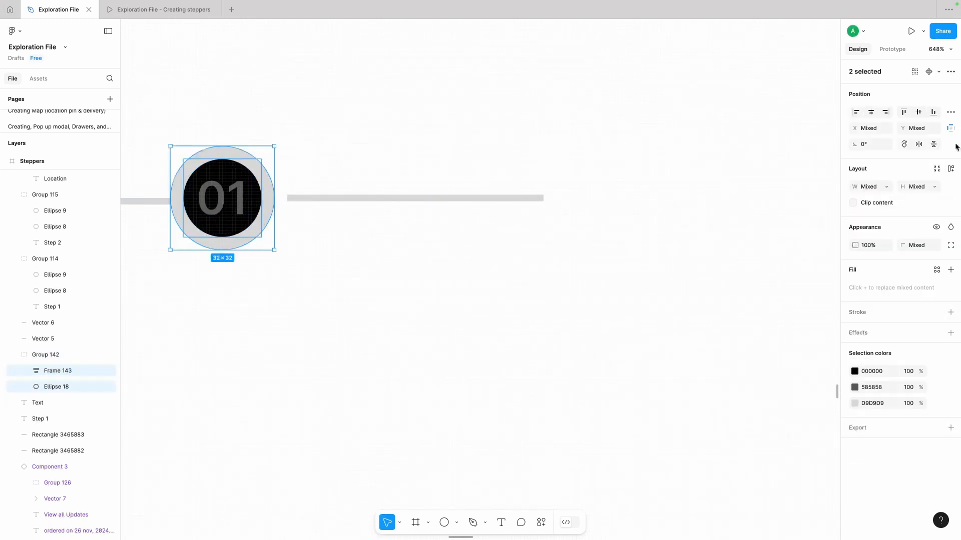
pyautogui.hotkey('shift', 'a')
pyautogui.hscroll(-3, 212, 212)
pyautogui.scroll(1, 212, 212)
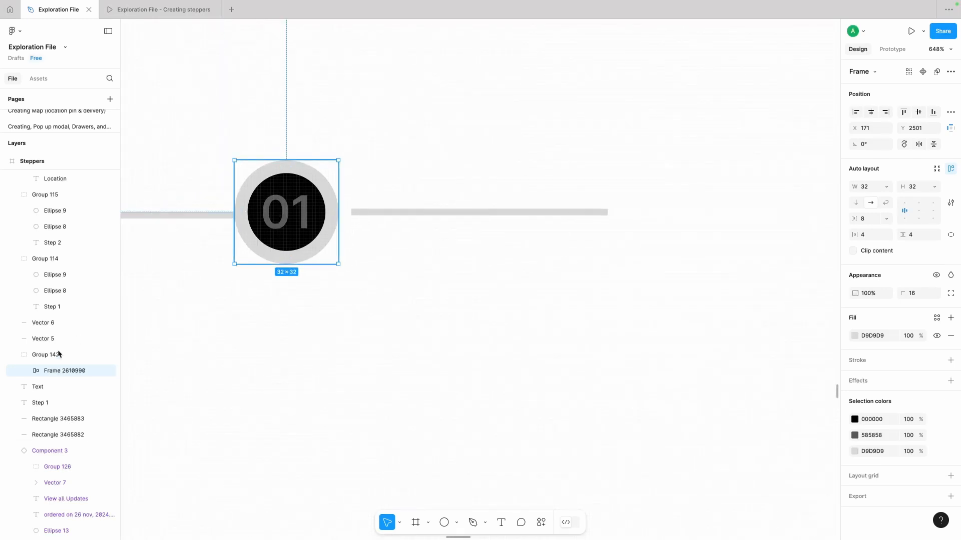
# Ungroup the outer group that encloses the number circle's auto layout frame
pyautogui.moveTo(339, 210); pyautogui.dragTo(454, 209)
pyautogui.hotkey('ctrl', 'z')
pyautogui.click(362, 213)
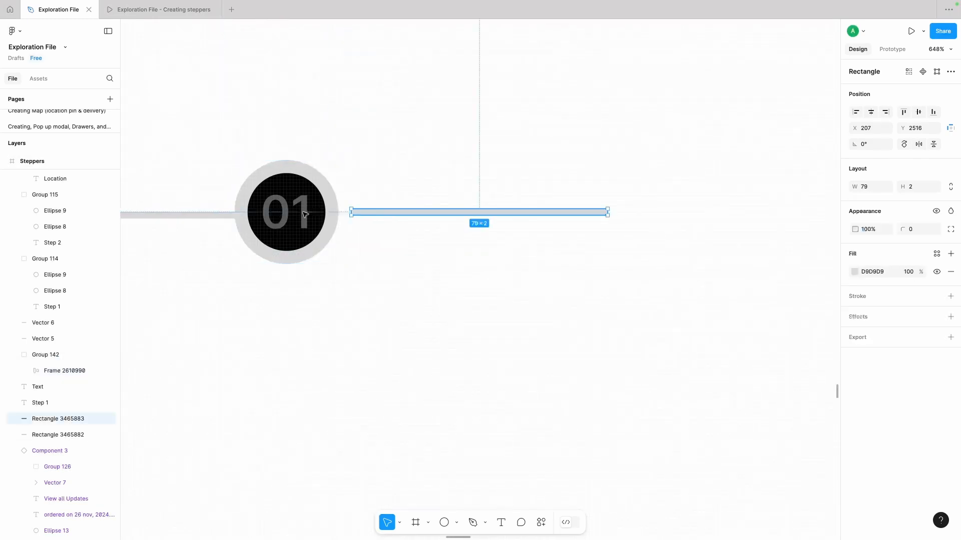
pyautogui.keyDown('shift'); pyautogui.click(218, 215); pyautogui.keyUp('shift')
pyautogui.click(243, 224)
pyautogui.rightClick(243, 223)
pyautogui.click(266, 329)
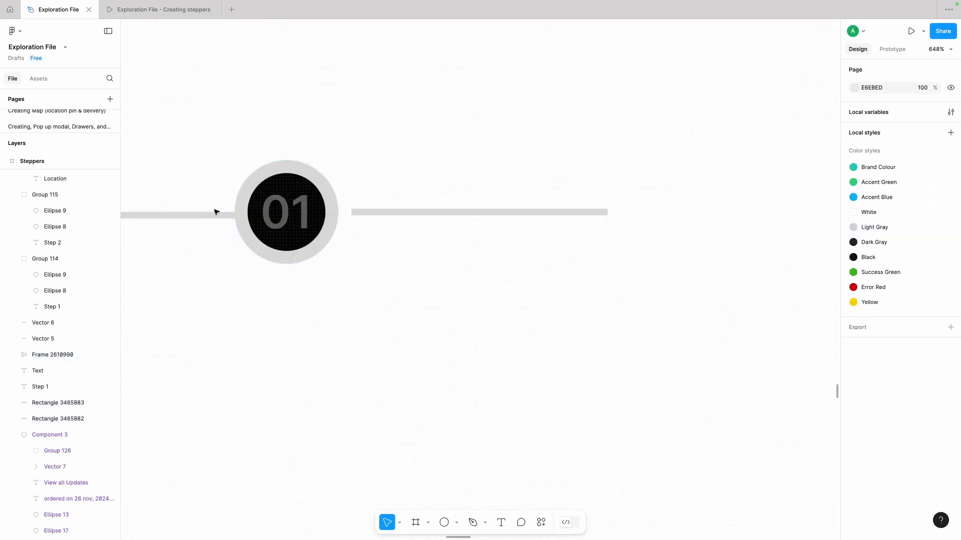
# Combine the two line segments and the number circle in a horizontal auto layout with 0 spacing
pyautogui.click(221, 215)
pyautogui.hscroll(-2, 245, 216)
pyautogui.keyDown('shift'); pyautogui.click(371, 220); pyautogui.keyUp('shift')
pyautogui.keyDown('shift'); pyautogui.click(531, 220); pyautogui.keyUp('shift')
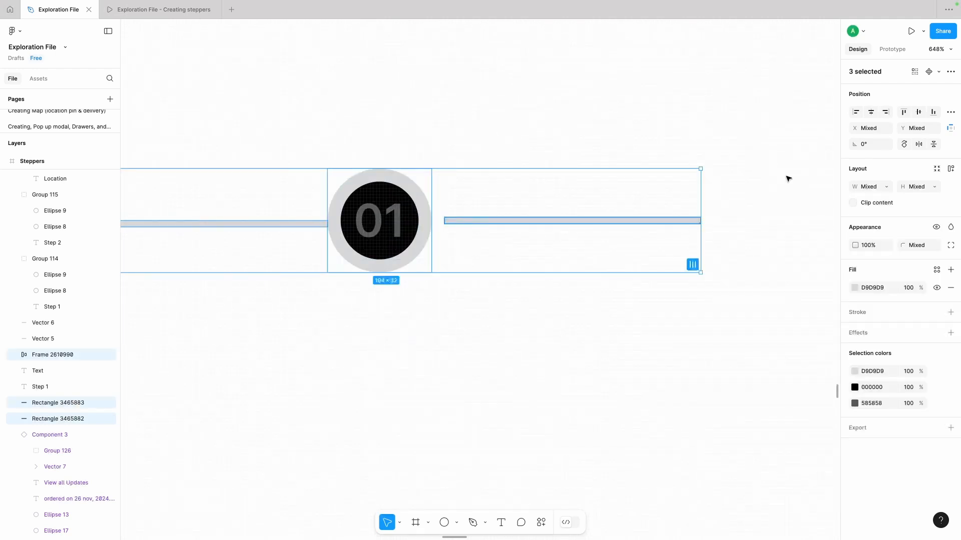
pyautogui.click(950, 170)
pyautogui.click(869, 219)
pyautogui.write('0')
pyautogui.press('Return')
pyautogui.scroll(-5, 462, 301)
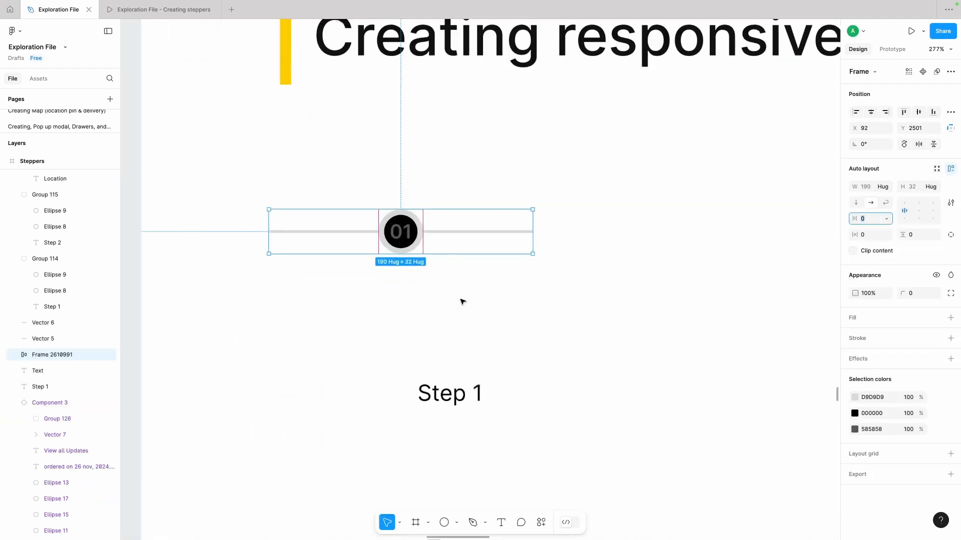
pyautogui.click(343, 232)
pyautogui.press('Escape')
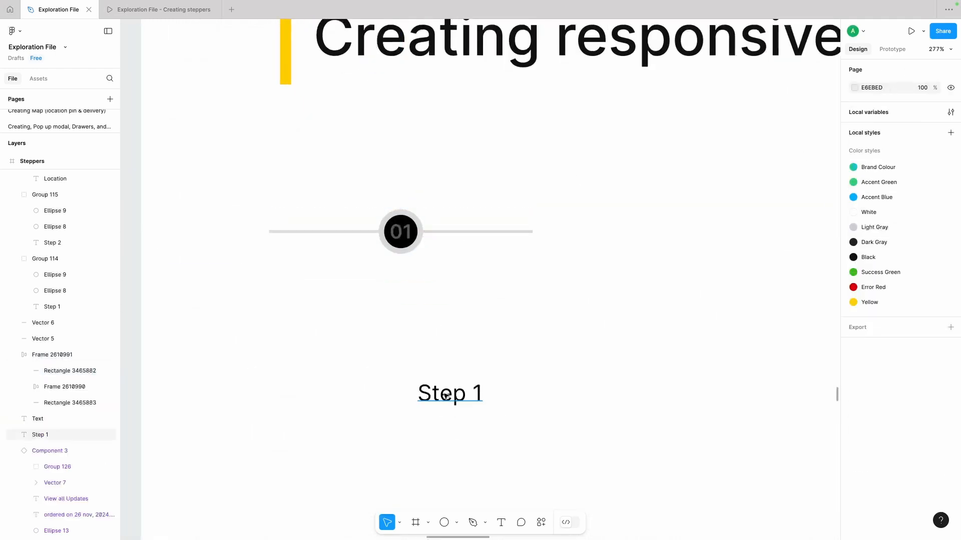
# Place the Step 1 text centred under the number circle and combine it with the line-and-circle row in auto layout
pyautogui.moveTo(463, 392); pyautogui.dragTo(408, 269)
pyautogui.keyDown('shift'); pyautogui.click(409, 239); pyautogui.keyUp('shift')
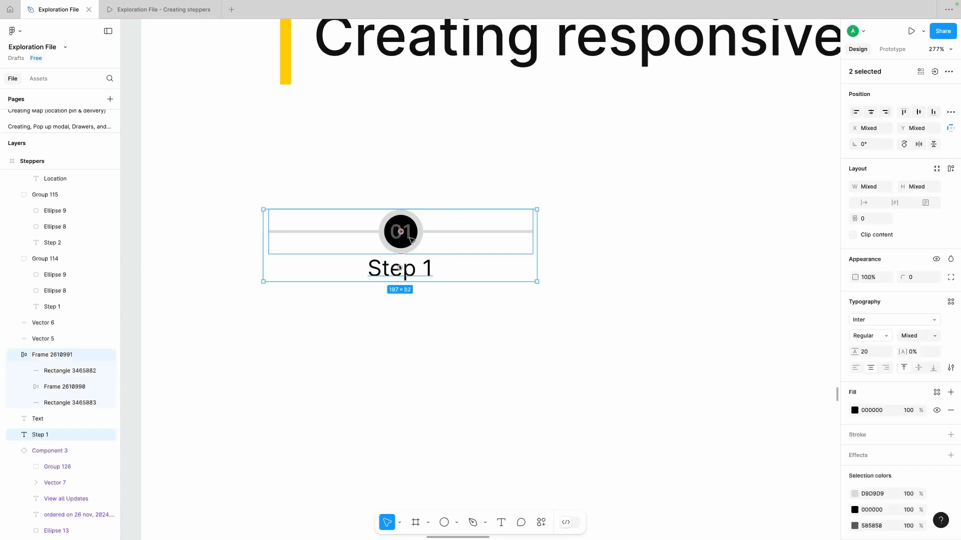
pyautogui.hotkey('ctrl', 'alt', 'g')
pyautogui.click(951, 169)
pyautogui.click(546, 252)
# Change the label under the circle to "Step 1 Tab" and set its width to hug contents
pyautogui.doubleClick(440, 269)
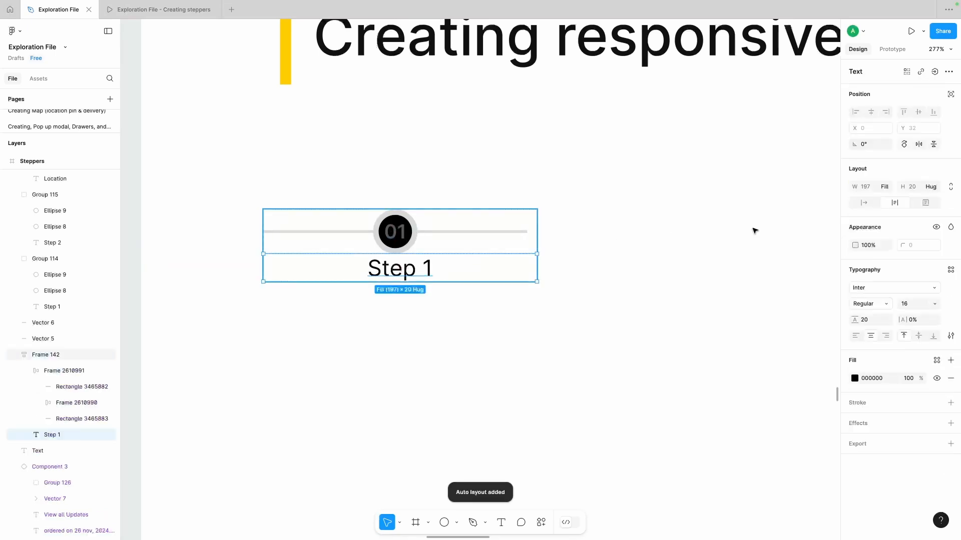
pyautogui.click(886, 187)
pyautogui.click(892, 163)
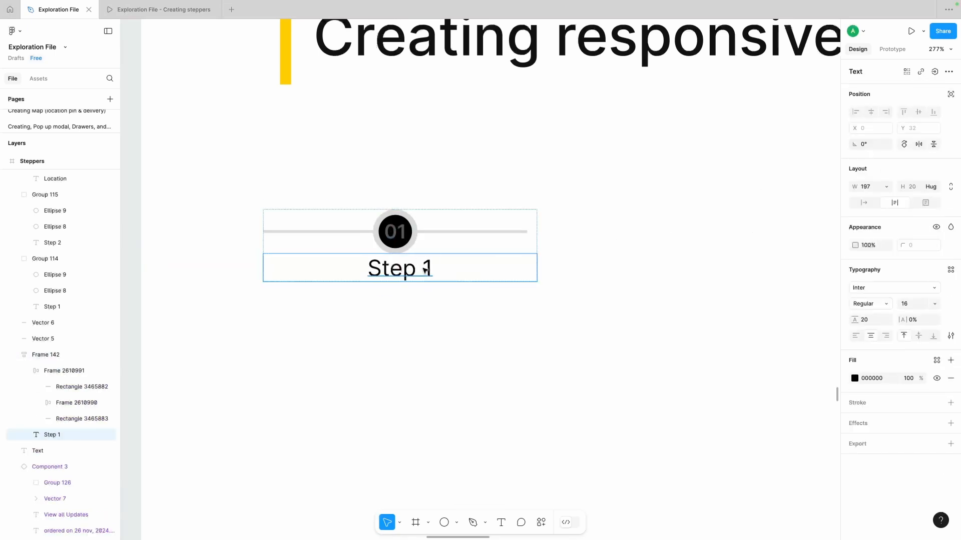
pyautogui.doubleClick(426, 271)
pyautogui.write('Tab')
pyautogui.press('Escape')
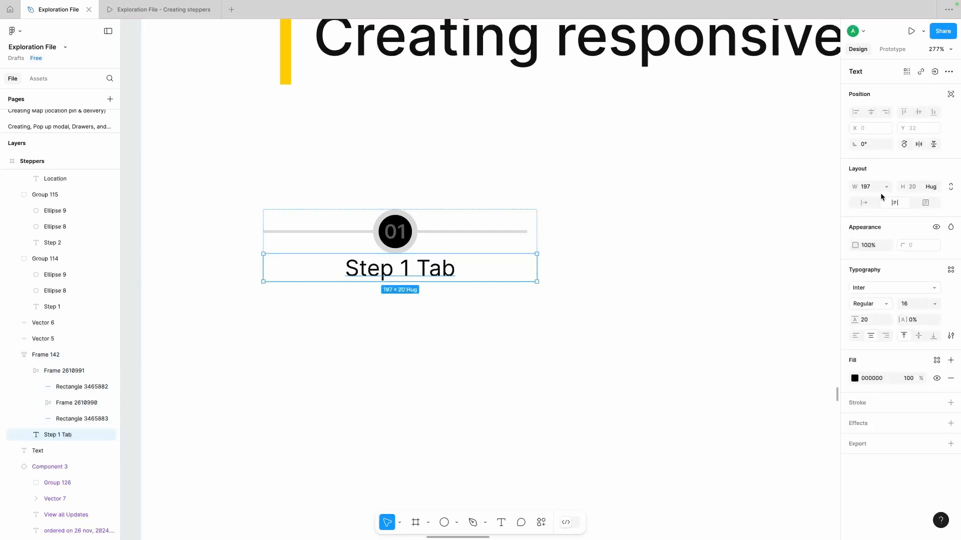
pyautogui.click(886, 187)
pyautogui.click(882, 200)
# Set the line-and-circle row's width to fill container and the outer unit frame's width to hug contents
pyautogui.click(440, 230)
pyautogui.click(886, 187)
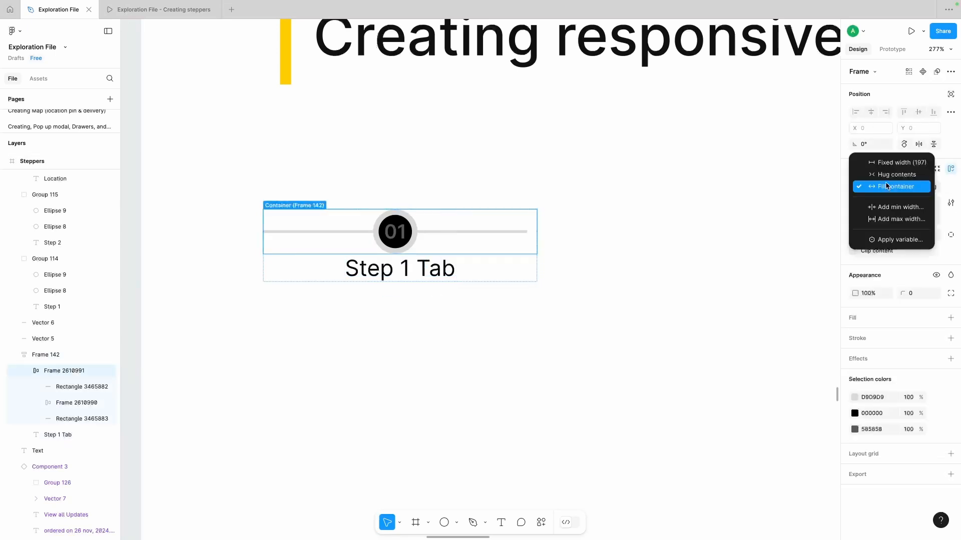
pyautogui.click(887, 187)
pyautogui.click(600, 240)
pyautogui.click(419, 266)
pyautogui.click(883, 187)
pyautogui.click(884, 198)
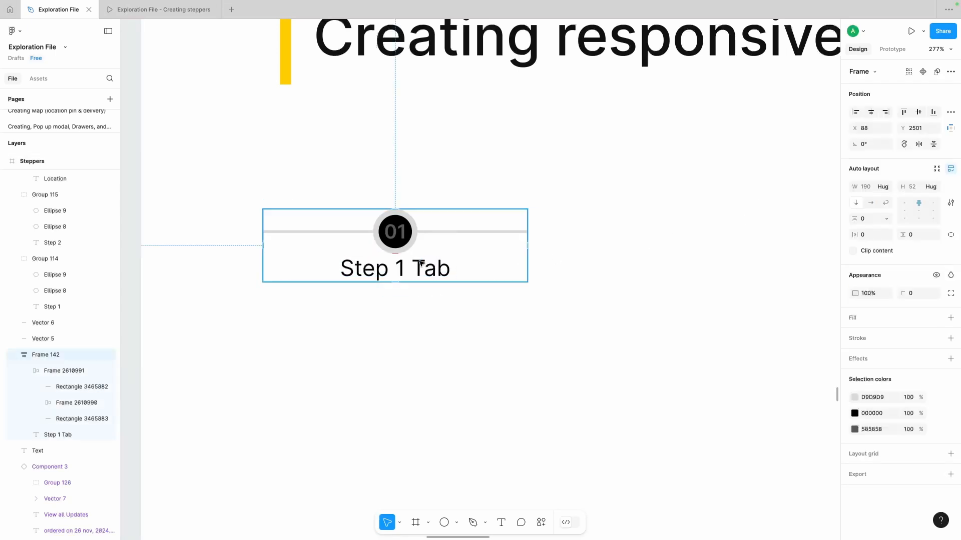
# Set the width of both line segments beside the number circle to fill container
pyautogui.click(458, 232)
pyautogui.click(459, 232)
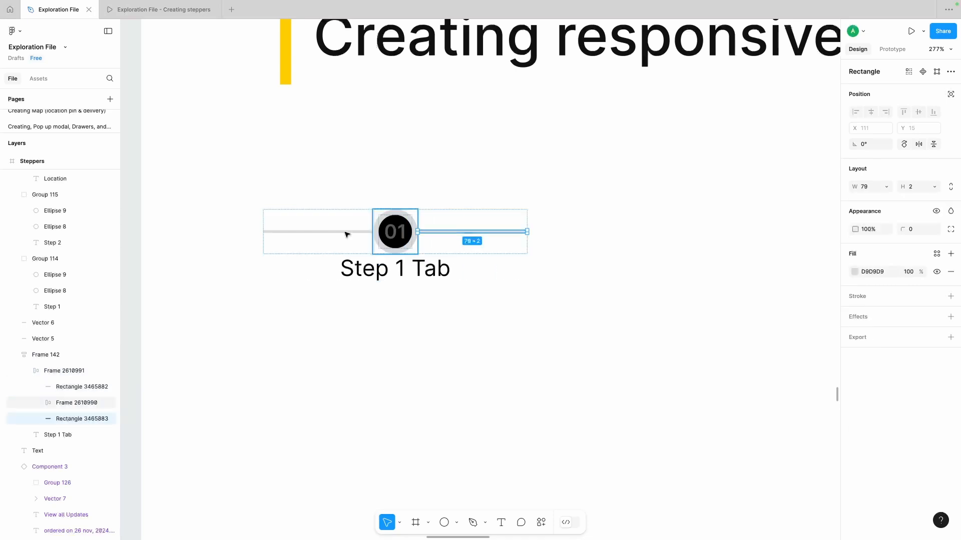
pyautogui.keyDown('shift'); pyautogui.click(345, 233); pyautogui.keyUp('shift')
pyautogui.click(885, 187)
pyautogui.click(883, 198)
pyautogui.click(614, 226)
# Test the unit's responsiveness by replacing the Step 1 Tab label with a long random string, and undo the change
pyautogui.doubleClick(303, 270)
pyautogui.doubleClick(303, 270)
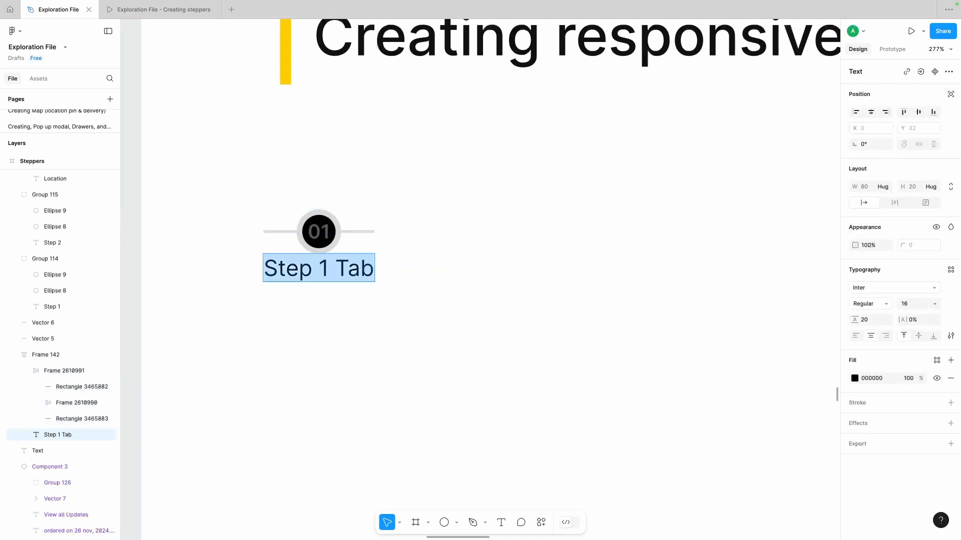
pyautogui.write('Mxvahsjxvgzhvcjxzhgvchxgzvcjxhzcbvz')
pyautogui.press('Escape')
pyautogui.hotkey('ctrl', 'z')
pyautogui.click(368, 322)
pyautogui.doubleClick(360, 234)
pyautogui.click(413, 249)
pyautogui.doubleClick(301, 273)
pyautogui.click(320, 313)
# Set the vertical gap between the circle row and the label to 4
pyautogui.click(344, 270)
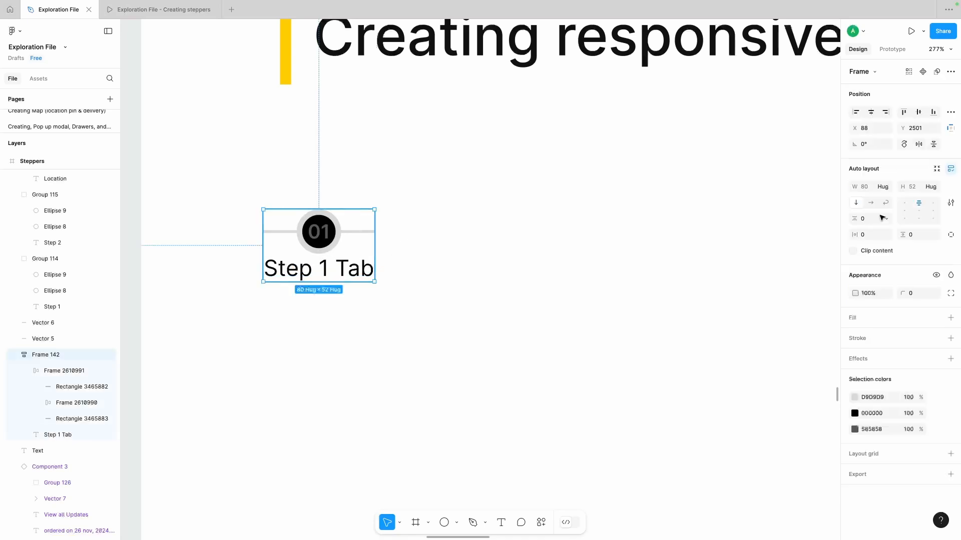
pyautogui.click(882, 219)
pyautogui.write('4')
pyautogui.press('Return')
pyautogui.keyDown('super'); pyautogui.click(356, 232); pyautogui.keyUp('super')
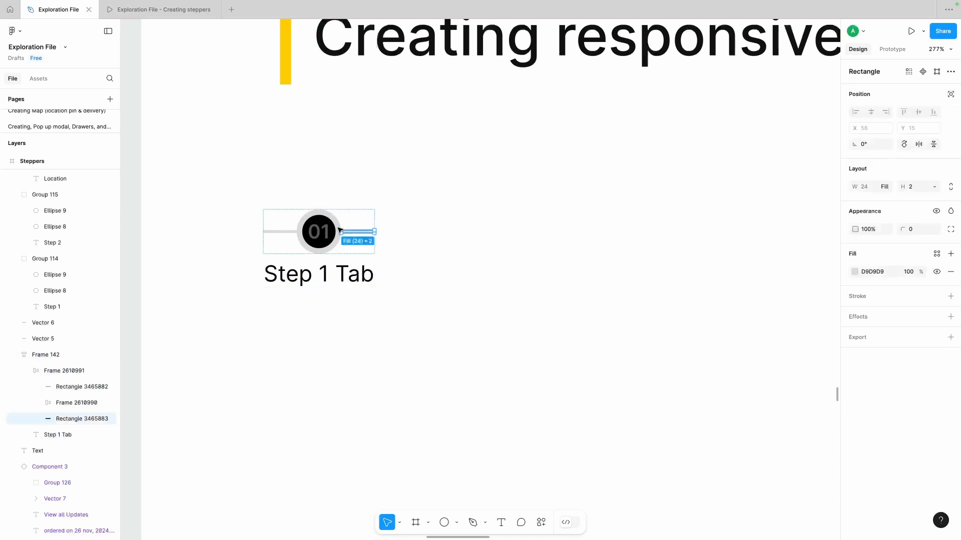
pyautogui.click(331, 222)
pyautogui.press('Escape')
pyautogui.click(323, 221)
pyautogui.click(445, 233)
# Duplicate the step unit to its right and change the original unit's label to "First Tab"
pyautogui.click(324, 239)
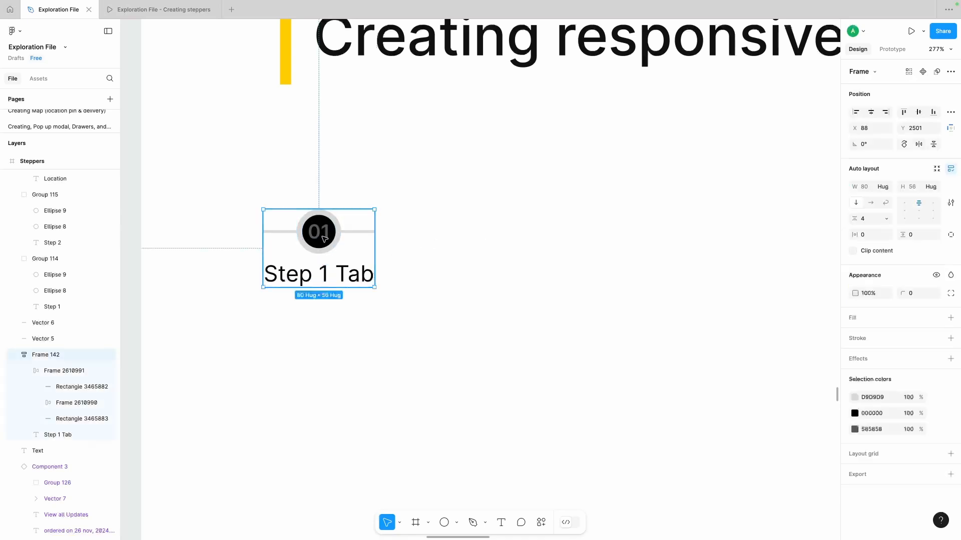
pyautogui.keyDown('alt'); pyautogui.moveTo(325, 238); pyautogui.dragTo(471, 232); pyautogui.keyUp('alt')
pyautogui.doubleClick(324, 278)
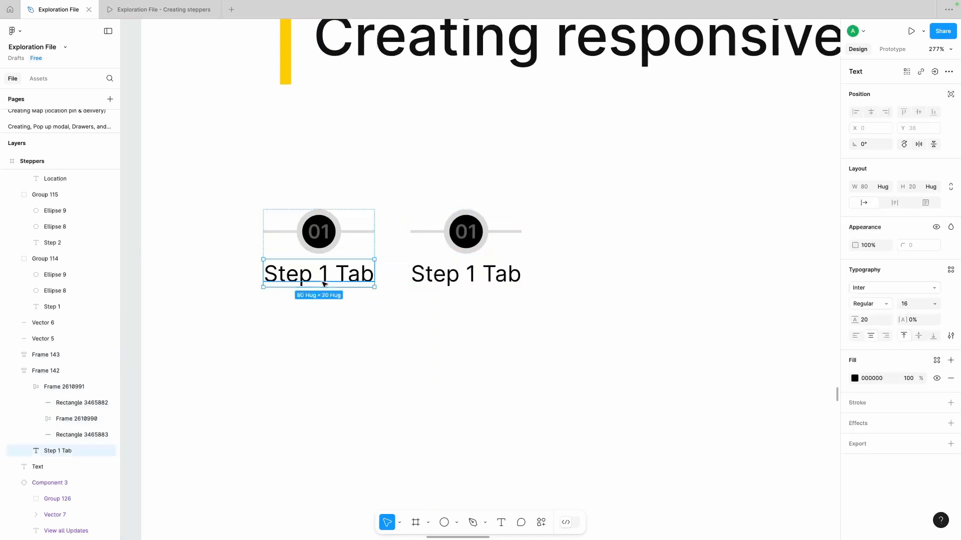
pyautogui.doubleClick(327, 276)
pyautogui.doubleClick(328, 275)
pyautogui.moveTo(279, 272); pyautogui.dragTo(264, 274)
pyautogui.write('First')
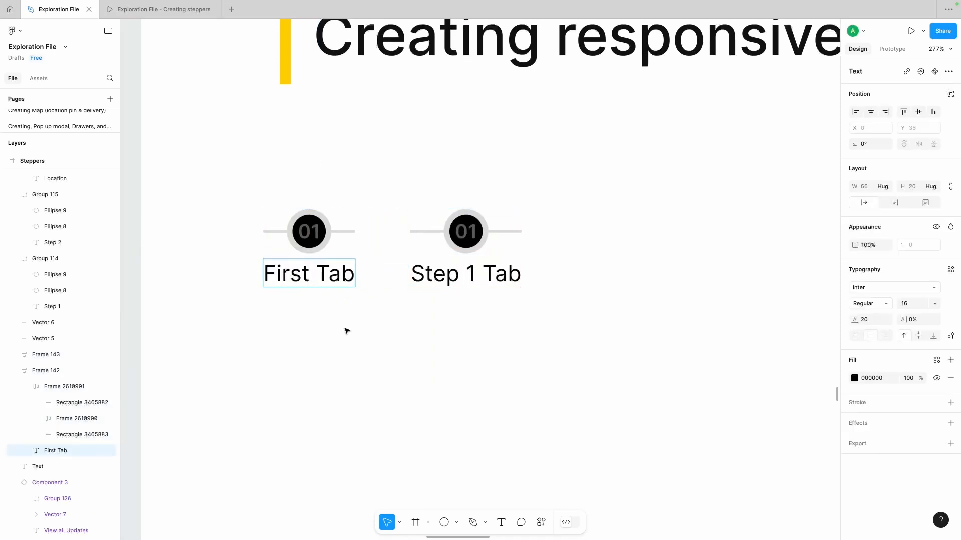
pyautogui.click(346, 328)
# Change the duplicated unit's label to "Middle Tabs"
pyautogui.doubleClick(447, 274)
pyautogui.hotkey('ctrl', 'a')
pyautogui.write('Middle tabs')
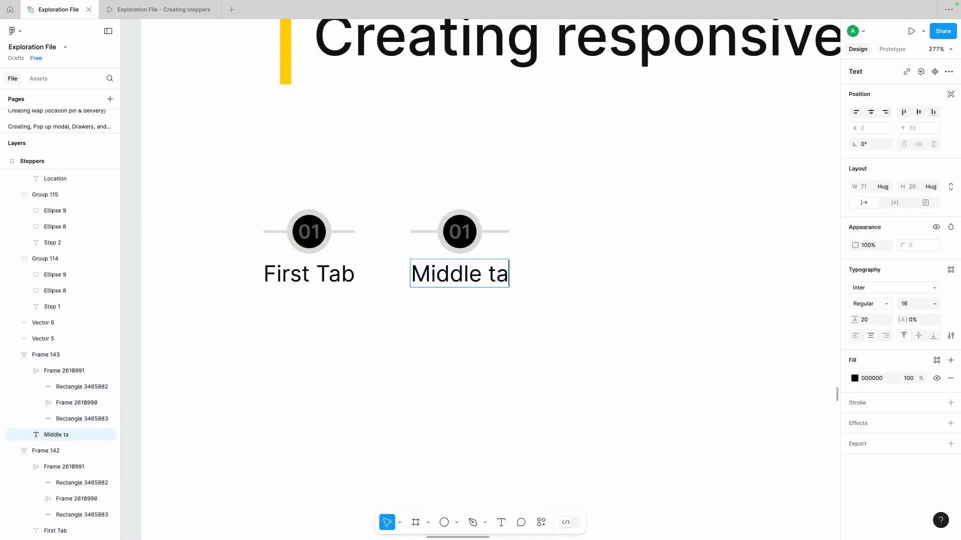
pyautogui.press('Escape')
pyautogui.doubleClick(503, 273)
pyautogui.click(498, 274)
pyautogui.press('BackSpace')
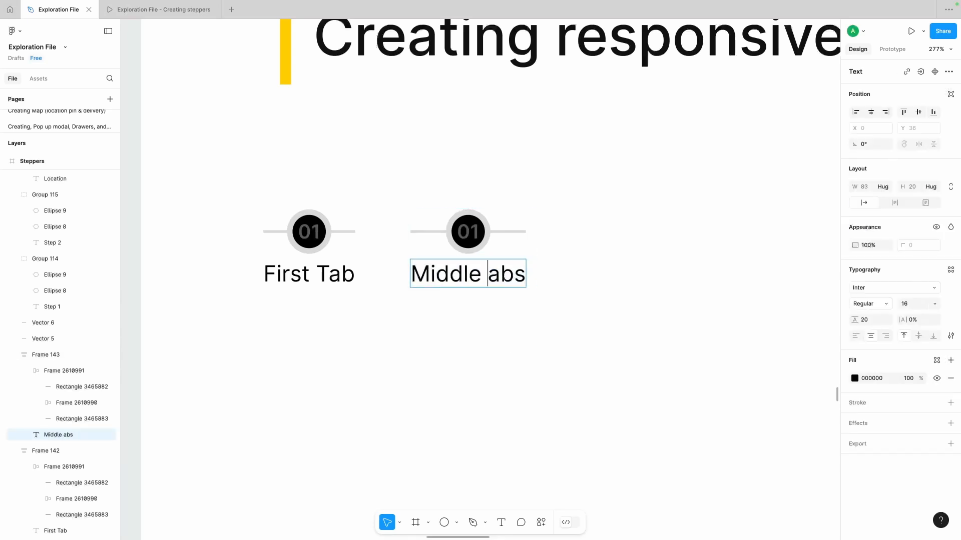
pyautogui.write('T')
pyautogui.click(527, 333)
# Duplicate the Middle Tabs unit to its right and change the copy's label to "Last Tabs"
pyautogui.keyDown('alt'); pyautogui.moveTo(478, 234); pyautogui.dragTo(629, 235); pyautogui.keyUp('alt')
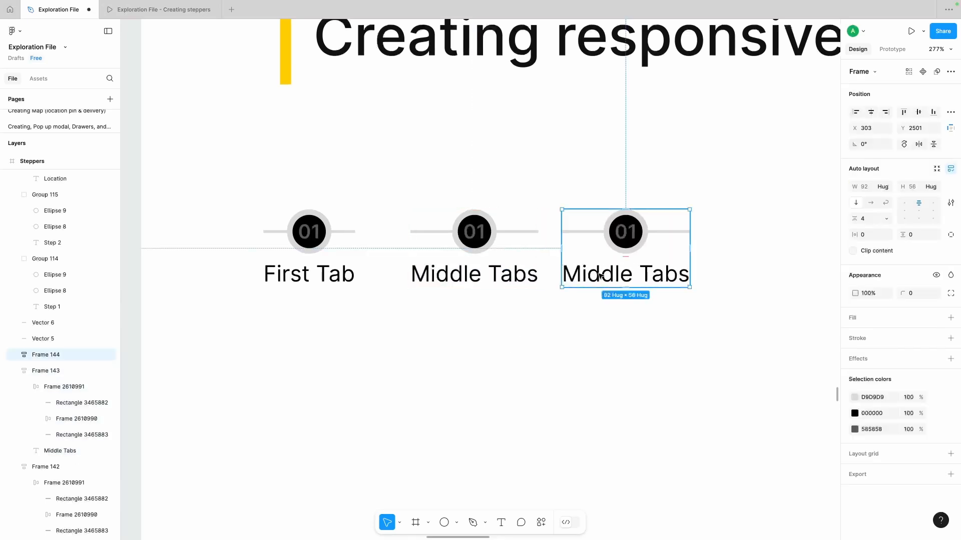
pyautogui.doubleClick(632, 274)
pyautogui.moveTo(633, 274); pyautogui.dragTo(539, 274)
pyautogui.write('Last')
# Make the outer line segments fully transparent: the right one in Last Tabs and the left one in First Tab
pyautogui.click(649, 232)
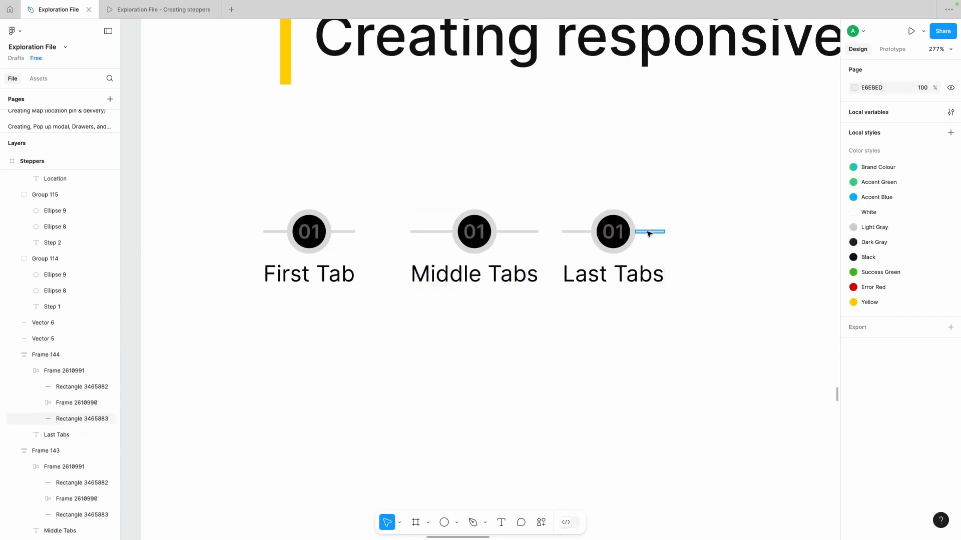
pyautogui.click(855, 272)
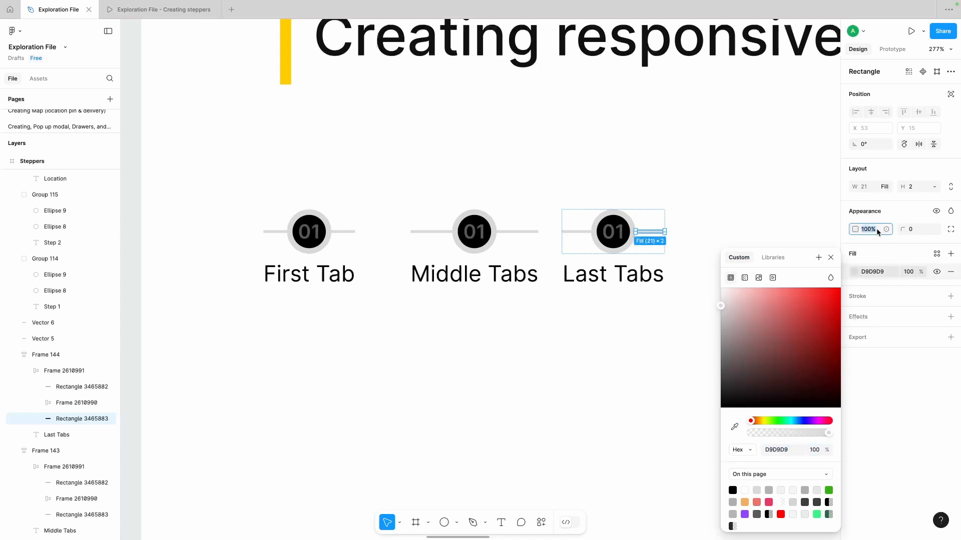
pyautogui.click(585, 389)
pyautogui.click(277, 231)
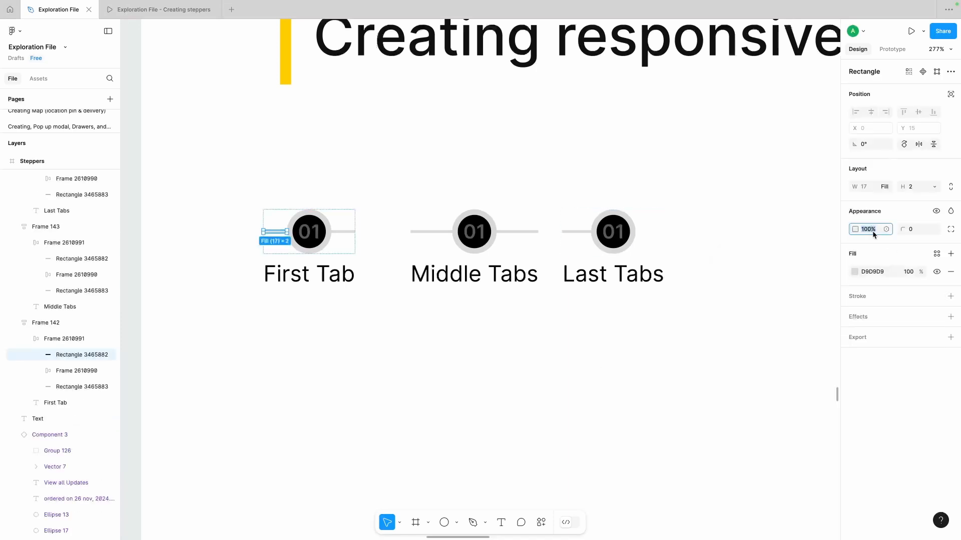
pyautogui.click(459, 356)
# Change the fill of the 01 number in the First Tab circle to white
pyautogui.scroll(-3, 400, 343)
pyautogui.scroll(2, 393, 343)
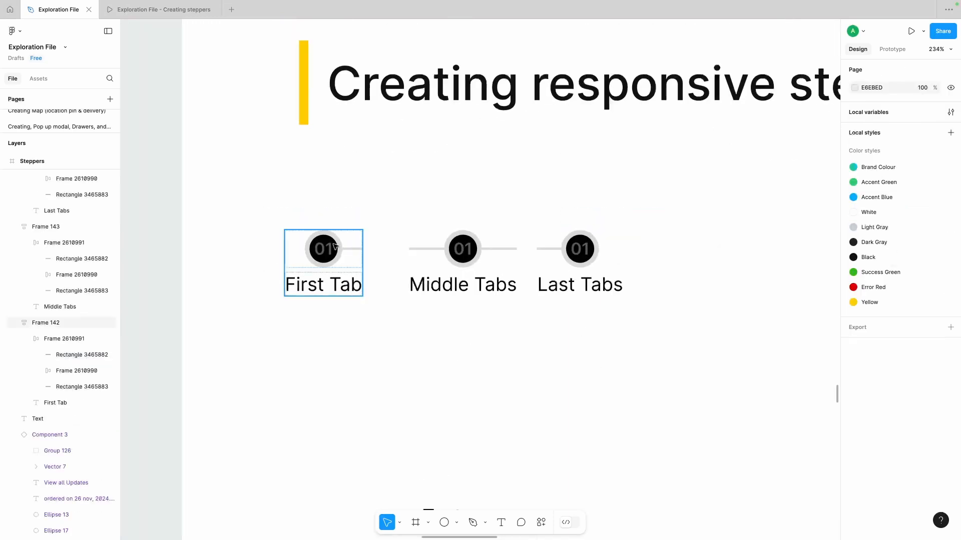
pyautogui.click(325, 252)
pyautogui.keyDown('ctrl'); pyautogui.click(328, 250); pyautogui.keyUp('ctrl')
pyautogui.click(371, 226)
pyautogui.hscroll(1, 373, 225)
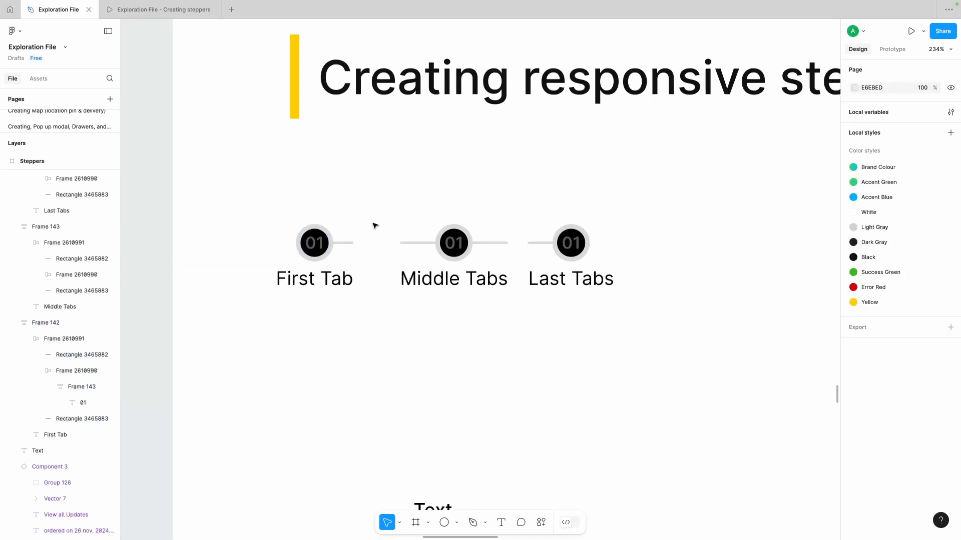
pyautogui.tripleClick(320, 249)
pyautogui.keyDown('ctrl'); pyautogui.click(318, 235); pyautogui.keyUp('ctrl')
pyautogui.click(856, 379)
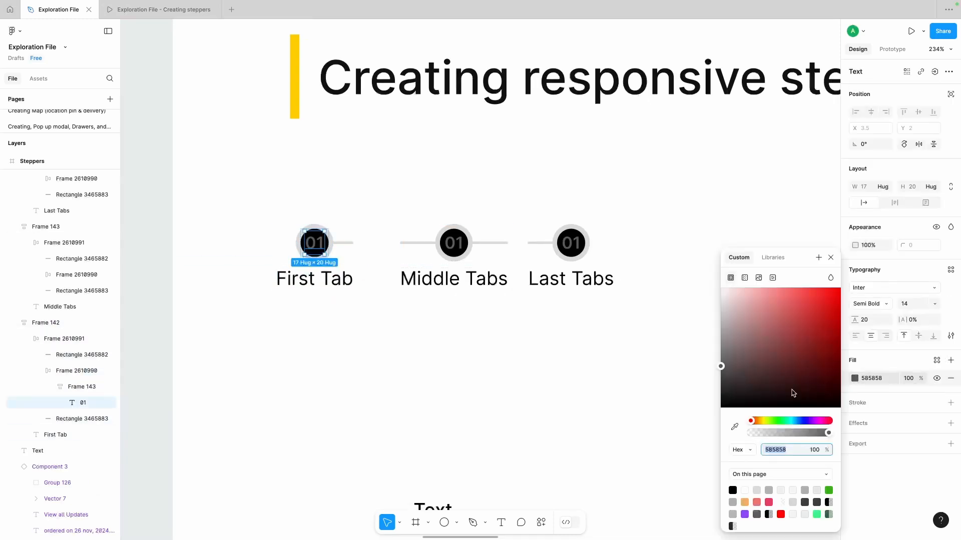
pyautogui.moveTo(792, 392); pyautogui.dragTo(607, 164)
pyautogui.click(605, 164)
# Change the Middle Tabs number to 02 and set its fill to white
pyautogui.keyDown('ctrl'); pyautogui.doubleClick(454, 245); pyautogui.keyUp('ctrl')
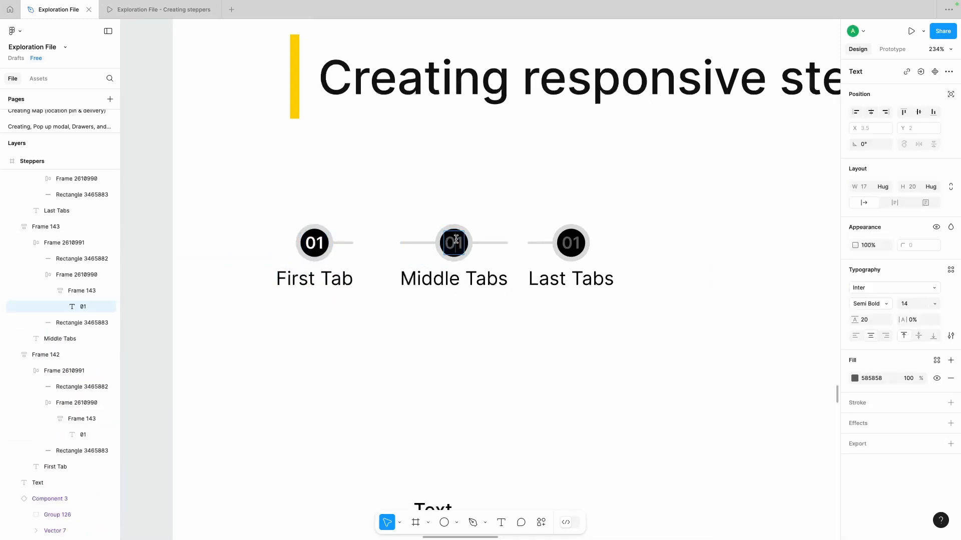
pyautogui.write('2')
pyautogui.click(456, 305)
pyautogui.doubleClick(456, 244)
pyautogui.keyDown('ctrl'); pyautogui.click(455, 243); pyautogui.keyUp('ctrl')
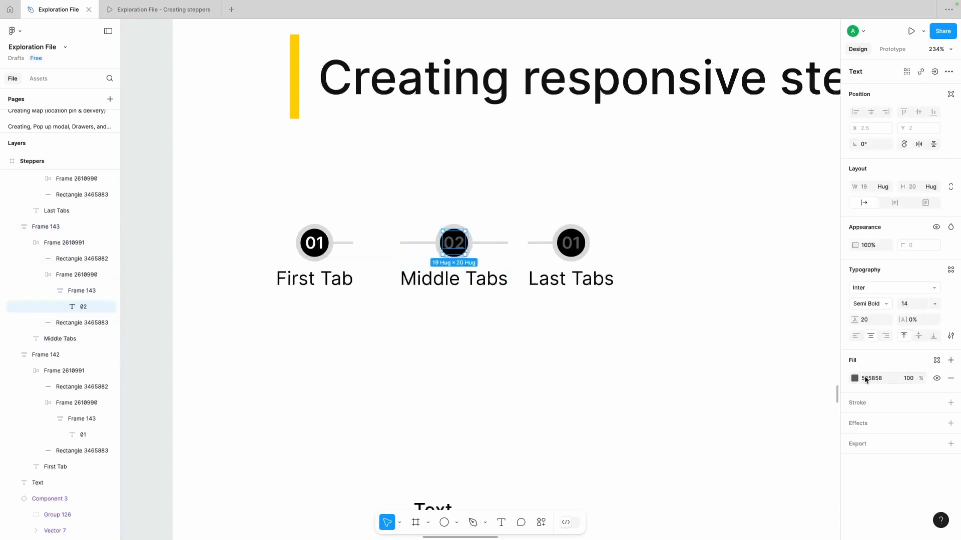
pyautogui.click(856, 379)
pyautogui.moveTo(795, 368); pyautogui.dragTo(650, 190)
pyautogui.click(647, 190)
# Change the Last Tabs number to 08 and set its fill to white (FFFFFF)
pyautogui.keyDown('ctrl'); pyautogui.doubleClick(572, 244); pyautogui.keyUp('ctrl')
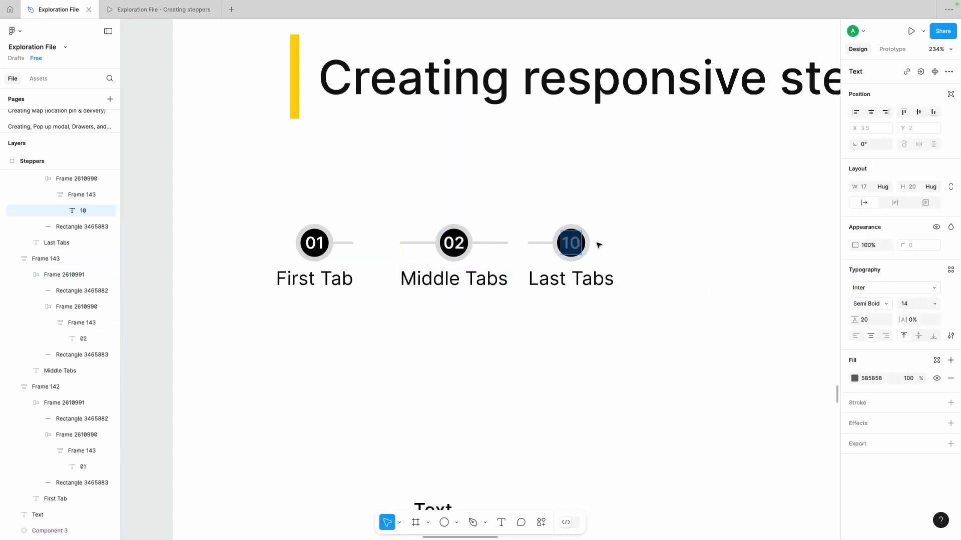
pyautogui.click(855, 379)
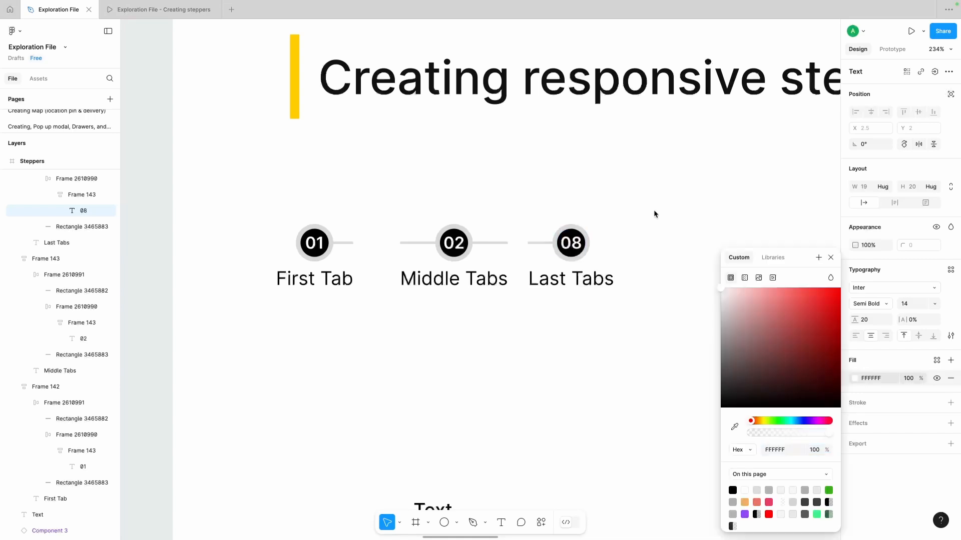
pyautogui.click(653, 210)
# Move the Middle Tabs and Last Tabs units flush against their neighbours so the connecting lines join, and select all three units
pyautogui.scroll(-5, 635, 195)
pyautogui.click(249, 245)
pyautogui.scroll(5, 283, 245)
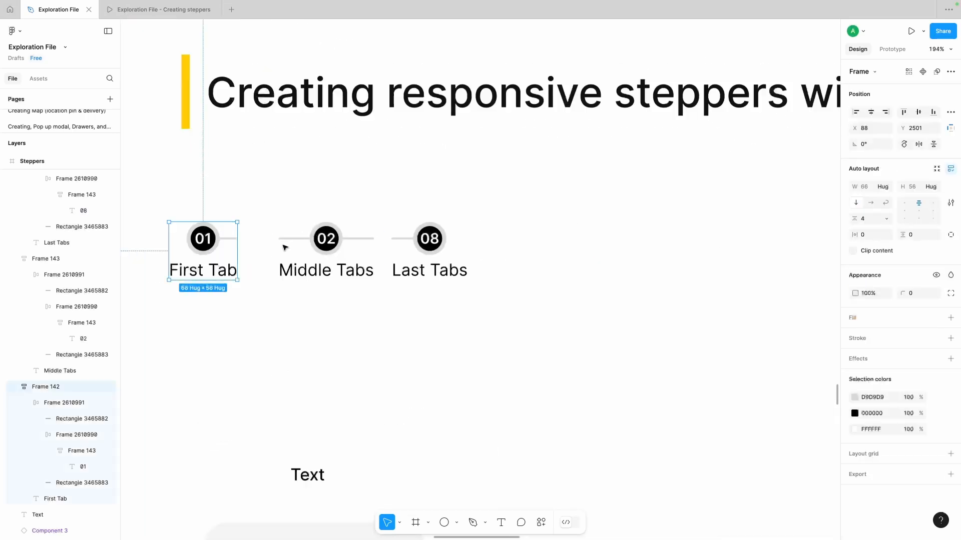
pyautogui.moveTo(322, 243); pyautogui.dragTo(281, 242)
pyautogui.moveTo(438, 251); pyautogui.dragTo(379, 250)
pyautogui.keyDown('shift'); pyautogui.click(280, 247); pyautogui.keyUp('shift')
pyautogui.keyDown('shift'); pyautogui.click(200, 239); pyautogui.keyUp('shift')
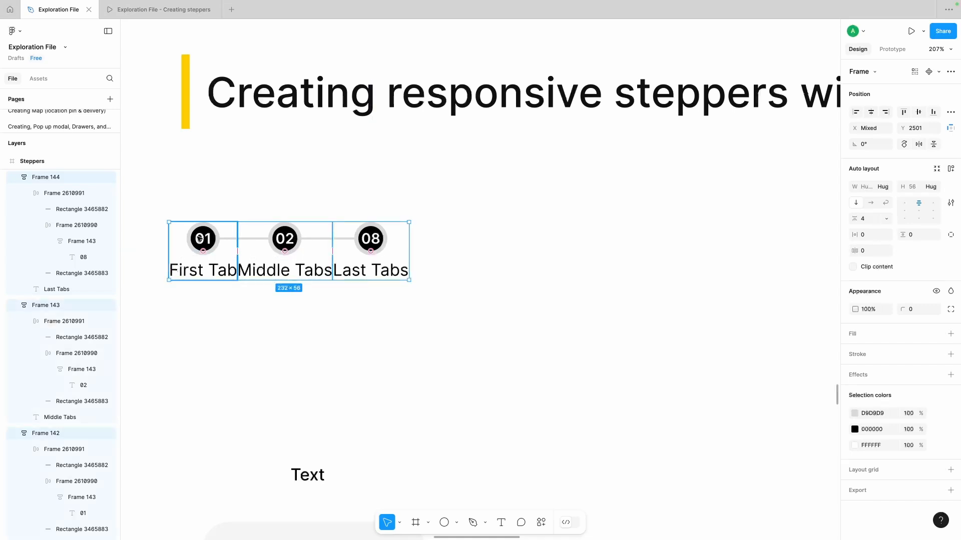
# Move the Middle Tabs and Last Tabs units together to the right, away from the First Tab unit
pyautogui.click(255, 273)
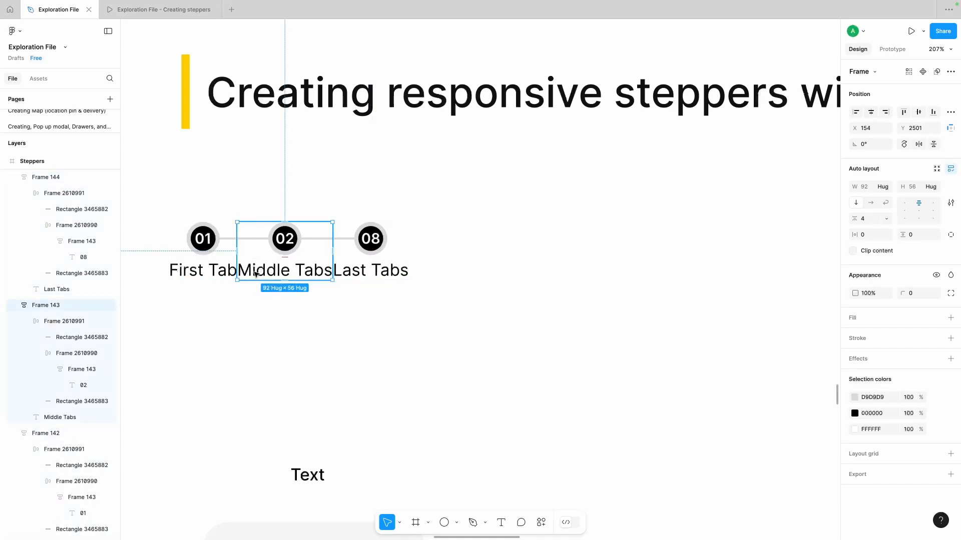
pyautogui.click(255, 273)
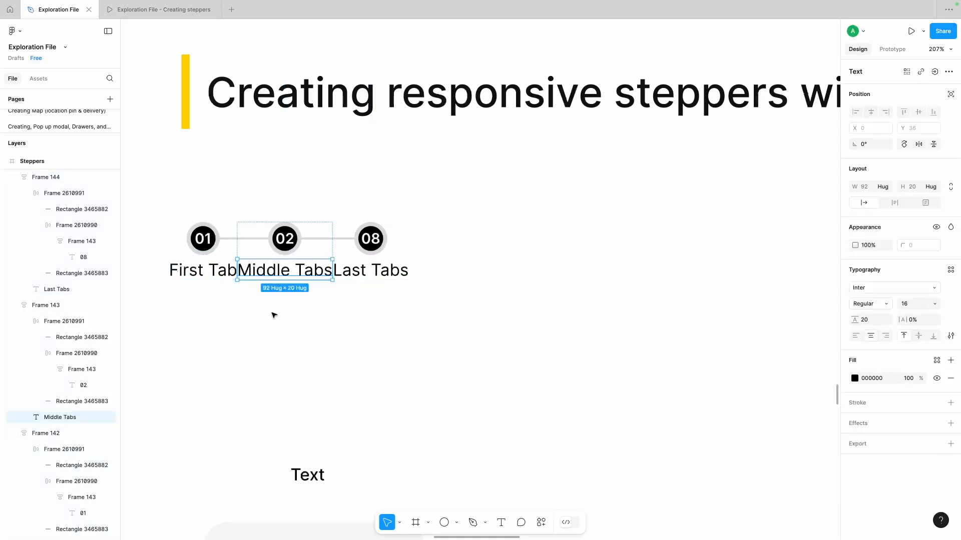
pyautogui.moveTo(270, 312); pyautogui.dragTo(379, 241)
pyautogui.moveTo(298, 235); pyautogui.dragTo(380, 233)
pyautogui.click(374, 198)
# Wrap the First Tab label in its own auto layout frame with a horizontal padding of 16
pyautogui.click(214, 268)
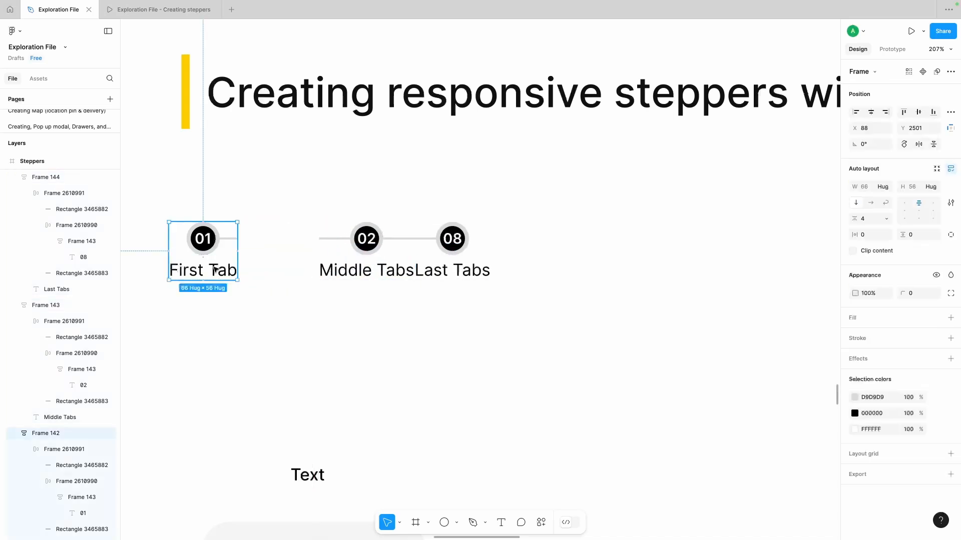
pyautogui.click(214, 270)
pyautogui.press('super+g')
pyautogui.click(950, 169)
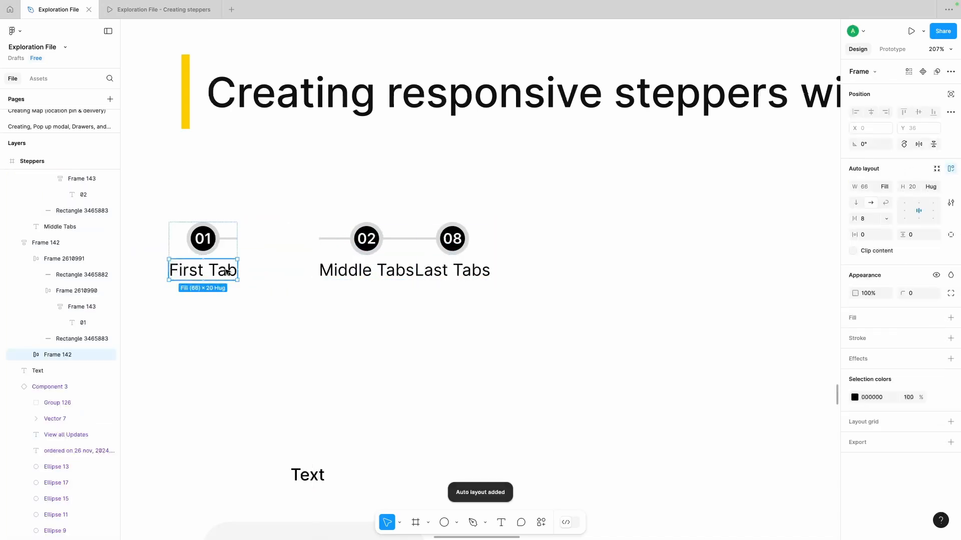
pyautogui.keyDown('alt'); pyautogui.doubleClick(237, 270); pyautogui.keyUp('alt')
pyautogui.click(869, 235)
pyautogui.write('16')
pyautogui.press('Return')
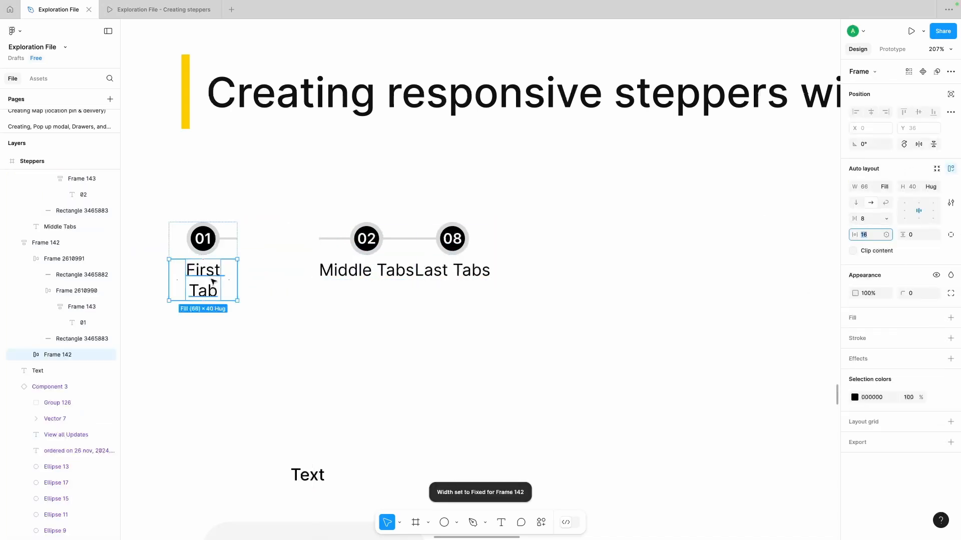
# Set the width of the First Tab text and its padded label frame to hug contents
pyautogui.doubleClick(212, 280)
pyautogui.click(886, 187)
pyautogui.click(881, 176)
pyautogui.click(278, 323)
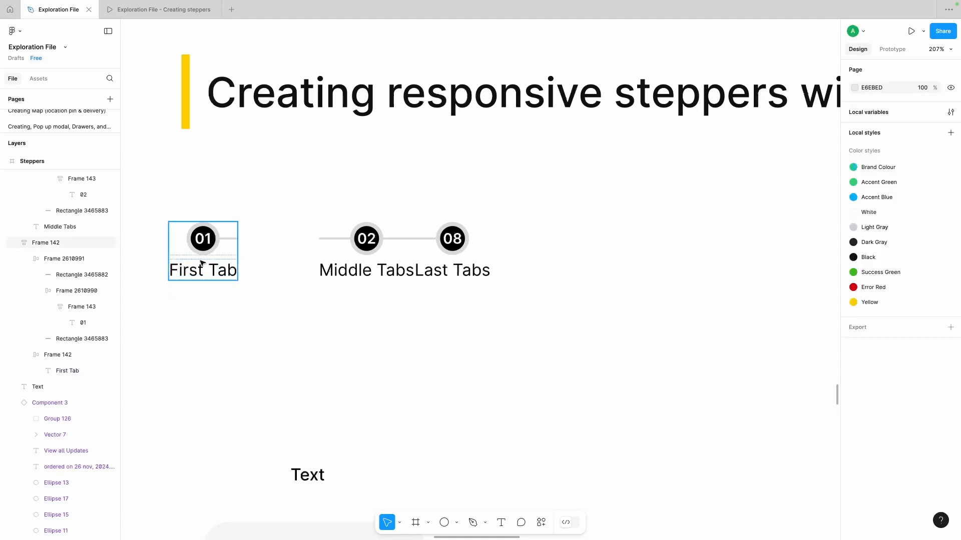
pyautogui.click(202, 267)
pyautogui.click(884, 187)
pyautogui.click(882, 177)
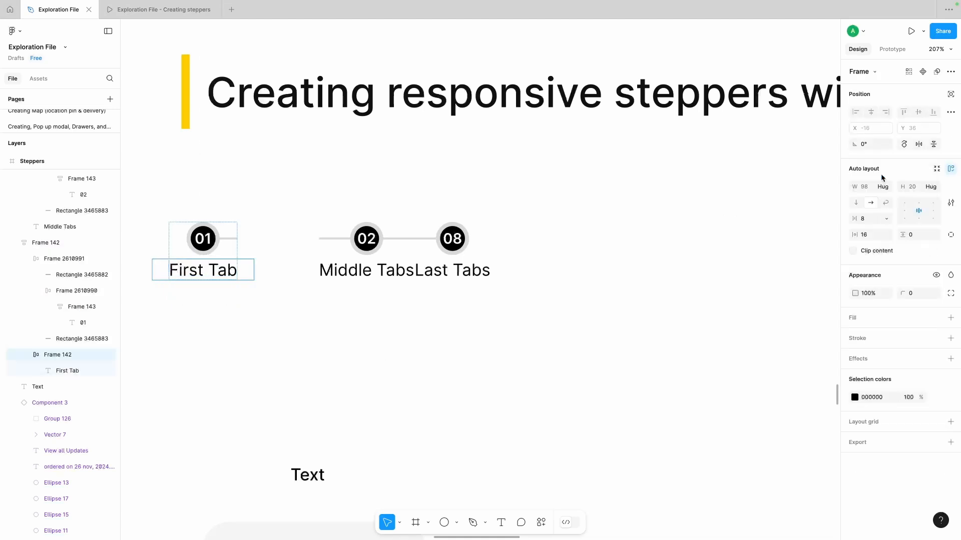
# Set the First Tab unit's width to hug contents and move the Middle Tabs unit left, away from the Last Tabs unit
pyautogui.click(207, 244)
pyautogui.click(885, 187)
pyautogui.click(879, 198)
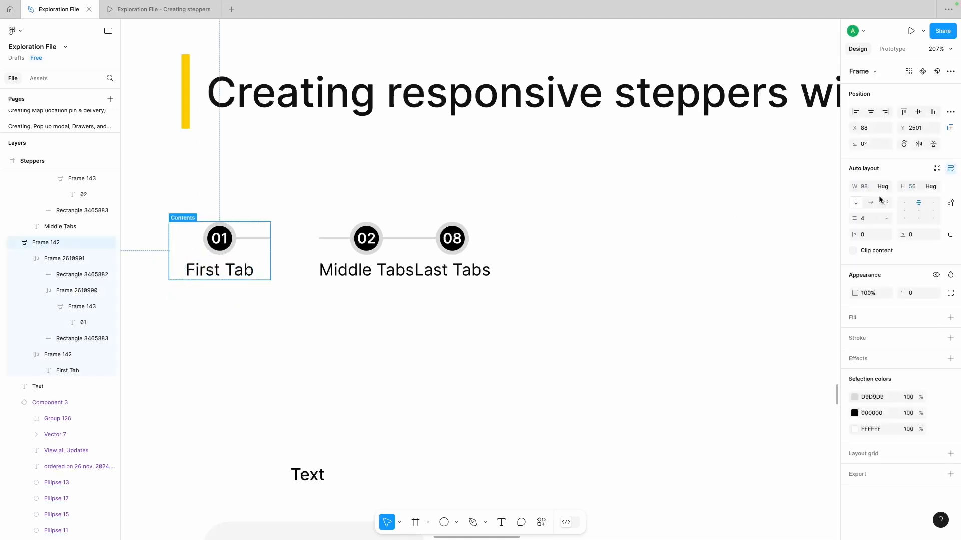
pyautogui.click(258, 302)
pyautogui.click(231, 251)
pyautogui.moveTo(351, 244); pyautogui.dragTo(334, 244)
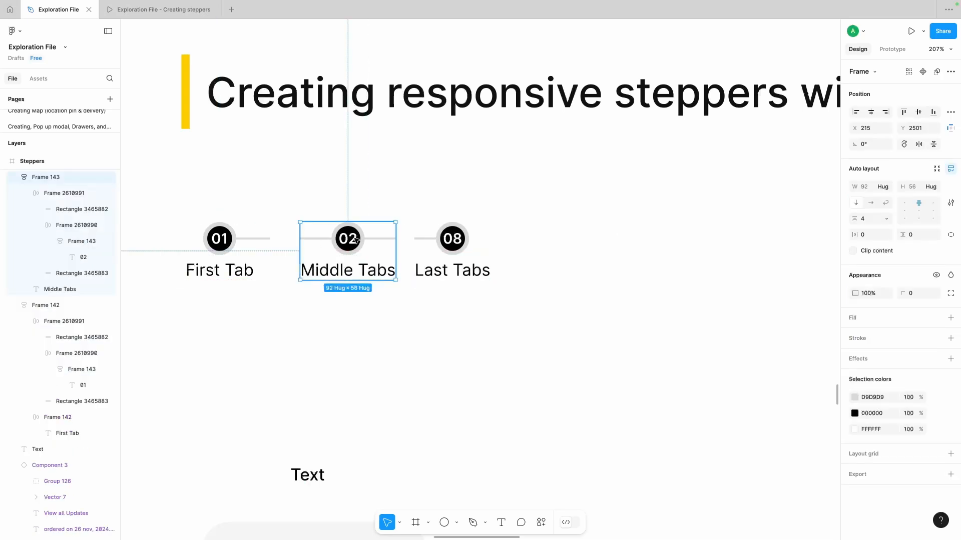
# Wrap the Middle Tabs label in its own auto layout frame with a horizontal padding of 16
pyautogui.click(348, 270)
pyautogui.click(886, 187)
pyautogui.click(887, 188)
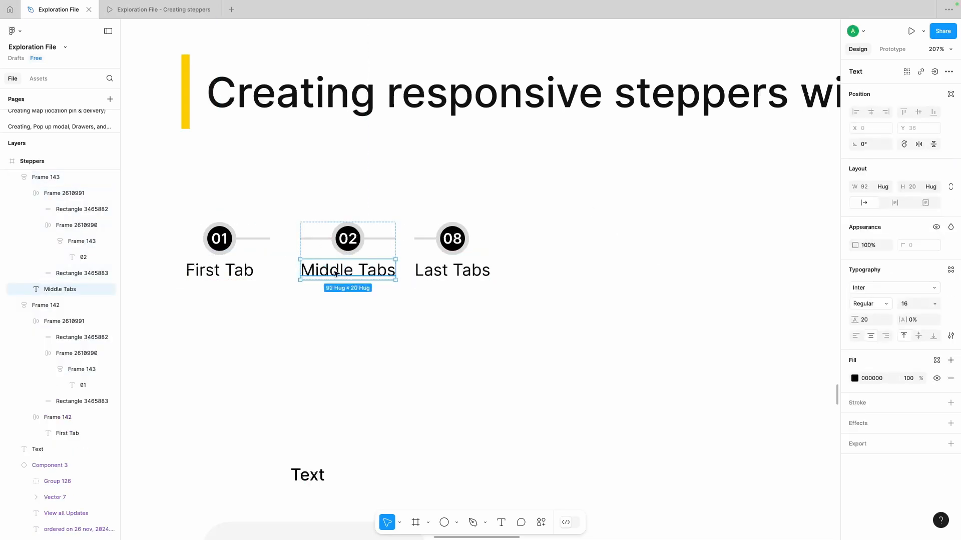
pyautogui.press('super+alt+g')
pyautogui.click(951, 170)
pyautogui.click(869, 235)
pyautogui.write('16')
pyautogui.press('Return')
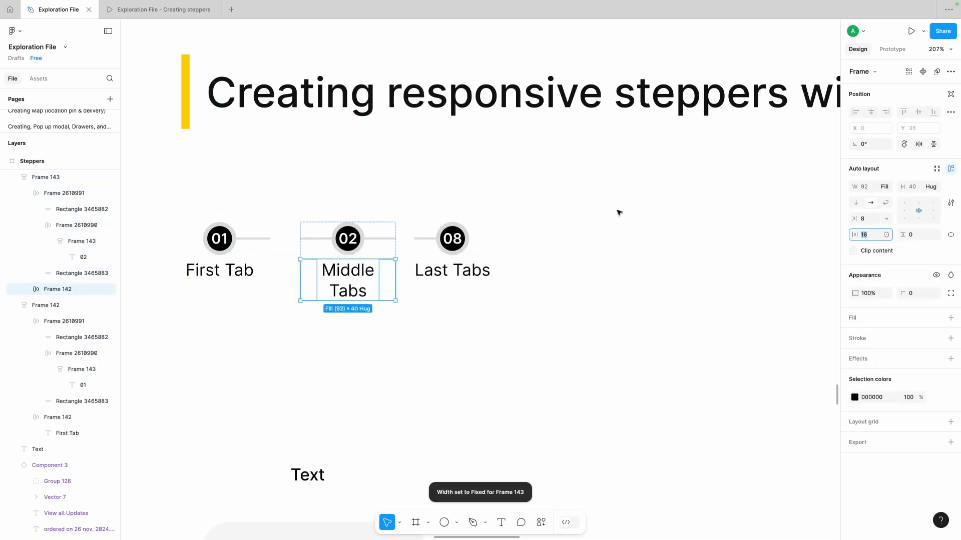
# Set the width of the Middle Tabs label frame and its text to hug contents
pyautogui.click(888, 187)
pyautogui.click(889, 187)
pyautogui.click(351, 285)
pyautogui.click(886, 187)
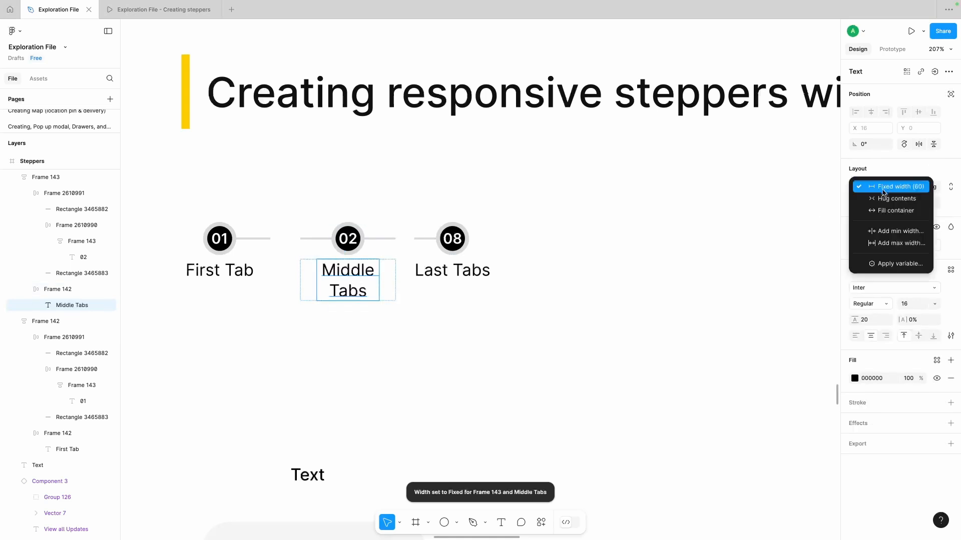
pyautogui.click(891, 197)
# Set the width of the whole Middle Tabs unit to hug contents
pyautogui.click(417, 331)
pyautogui.click(368, 265)
pyautogui.click(885, 187)
pyautogui.click(884, 198)
pyautogui.click(540, 236)
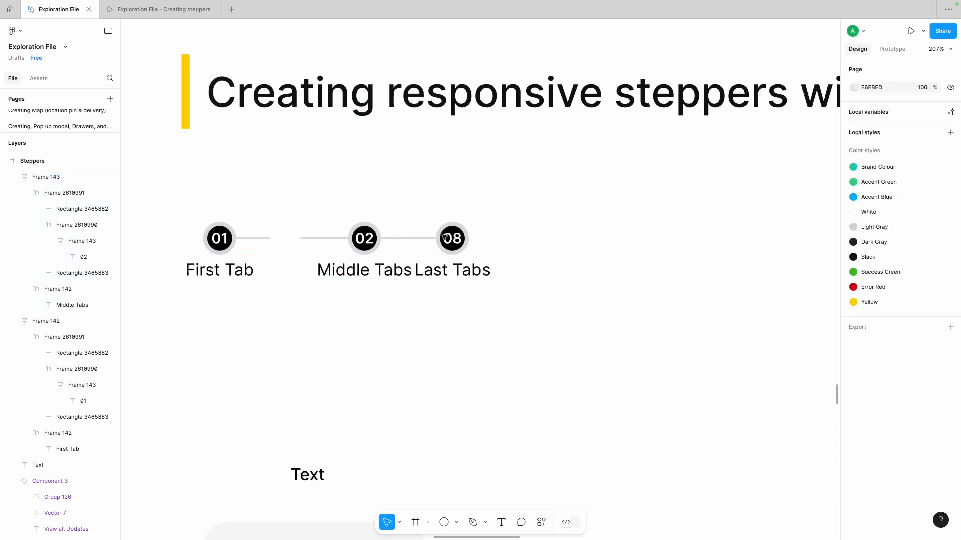
# Move the Last Tabs unit to the right, leaving a gap after the Middle Tabs unit
pyautogui.click(446, 238)
pyautogui.moveTo(446, 239); pyautogui.dragTo(488, 245)
pyautogui.click(465, 354)
pyautogui.hscroll(1, 466, 354)
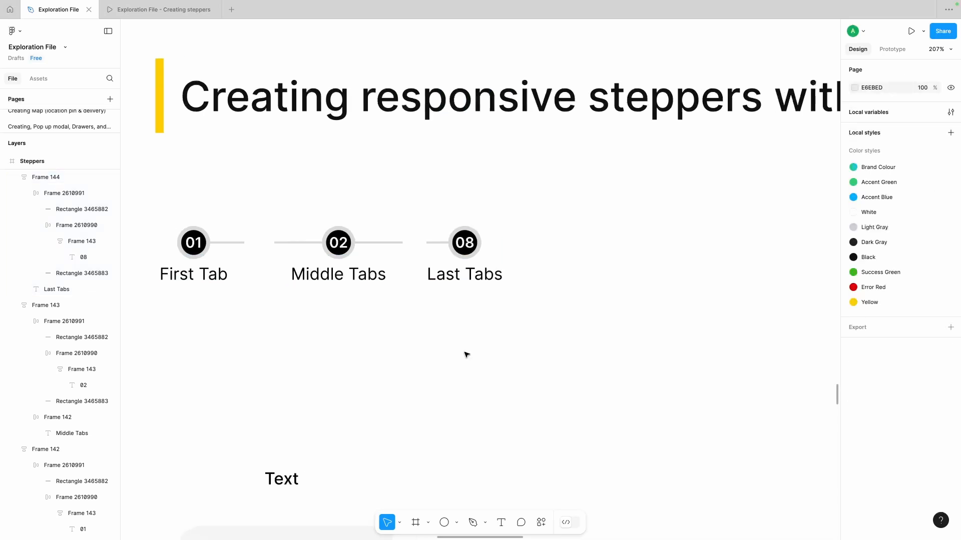
pyautogui.hscroll(-1, 465, 353)
# Wrap the Last Tabs label in its own auto layout frame with its width set to hug contents
pyautogui.click(470, 271)
pyautogui.doubleClick(470, 270)
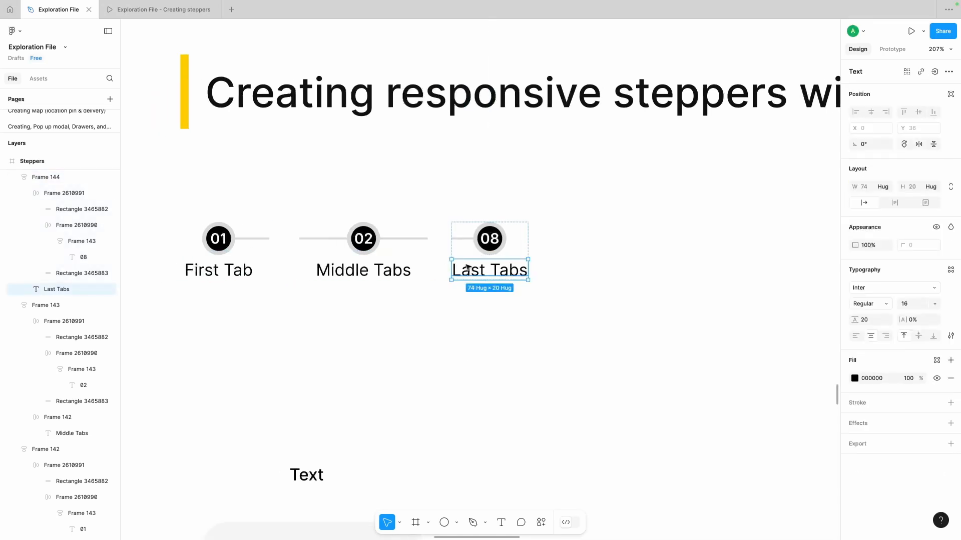
pyautogui.hotkey('ctrl', 'g')
pyautogui.click(951, 169)
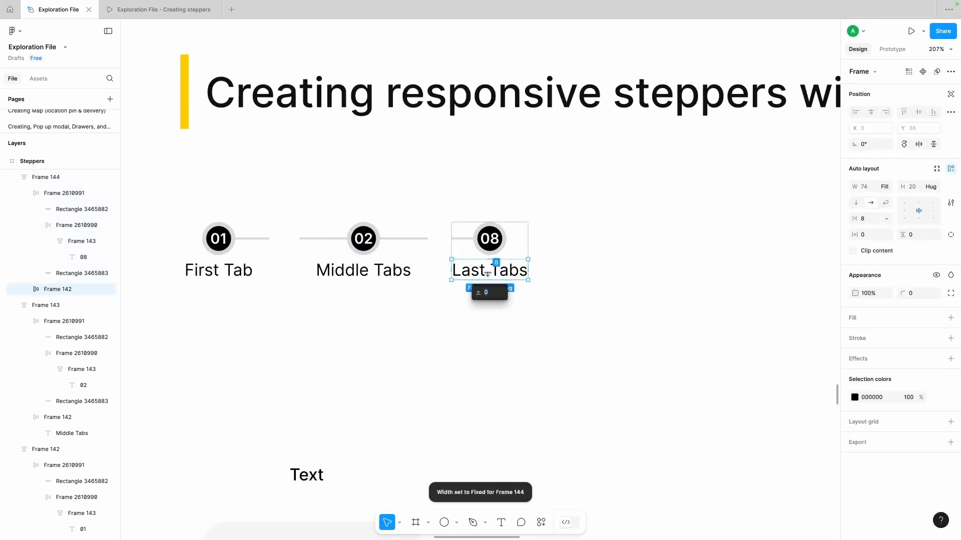
pyautogui.click(887, 189)
pyautogui.click(887, 175)
pyautogui.click(575, 270)
pyautogui.doubleClick(476, 270)
pyautogui.click(887, 187)
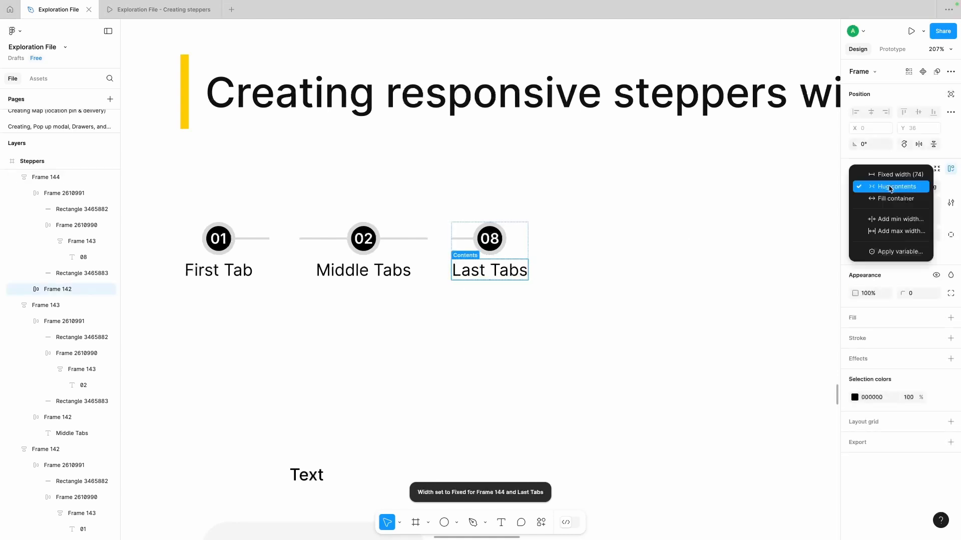
pyautogui.click(890, 186)
# Give the Last Tabs label frame a horizontal padding of 16
pyautogui.click(554, 237)
pyautogui.click(485, 250)
pyautogui.doubleClick(482, 272)
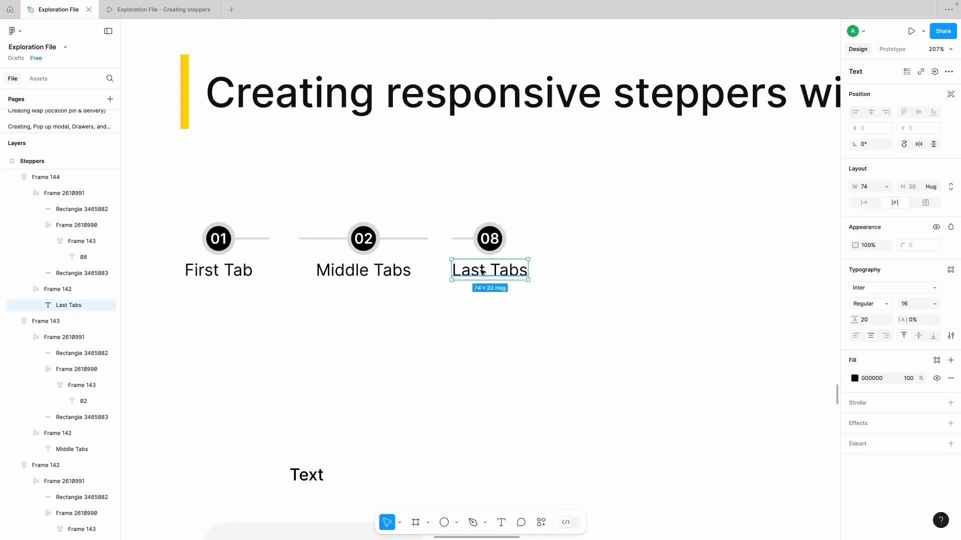
pyautogui.click(51, 291)
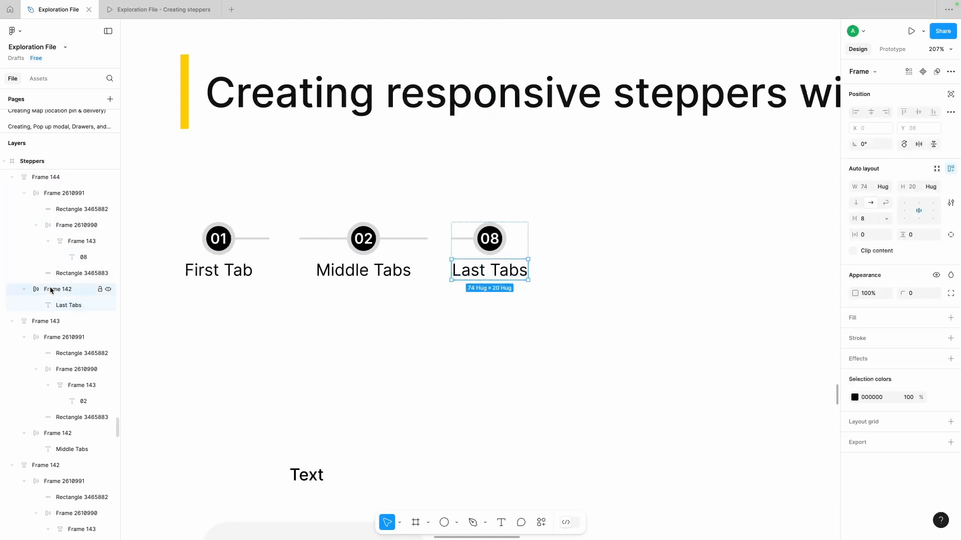
pyautogui.click(749, 247)
pyautogui.click(508, 243)
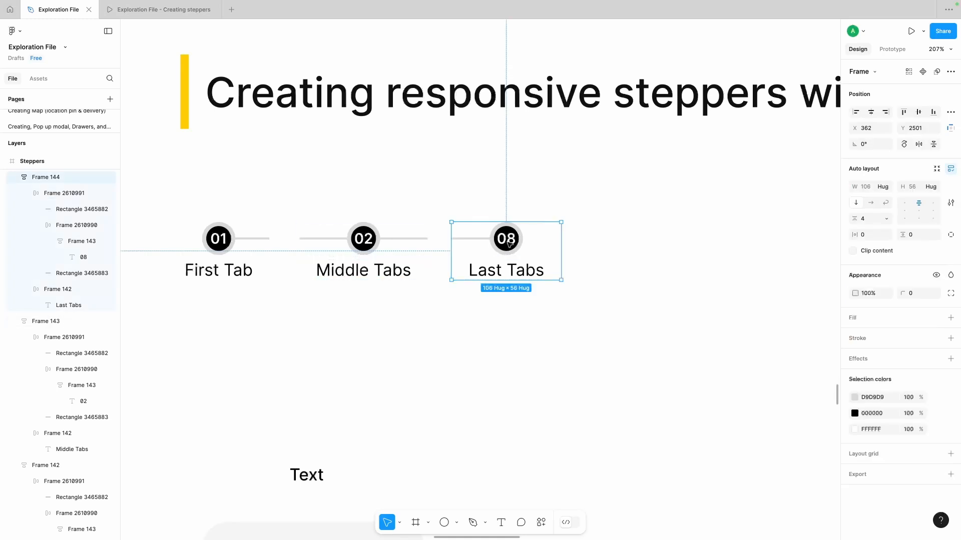
# Move the three units flush against each other and wrap them all in one horizontal auto layout frame
pyautogui.keyDown('shift'); pyautogui.click(387, 246); pyautogui.keyUp('shift')
pyautogui.moveTo(187, 332); pyautogui.dragTo(530, 216)
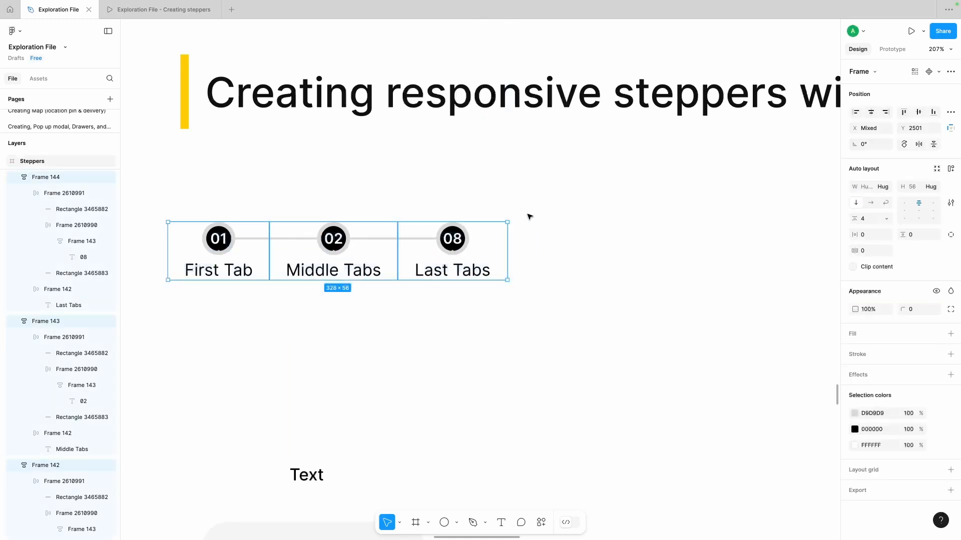
pyautogui.hotkey('shift', 'a')
# Set the width of the first, middle and last units inside the stepper frame to fill container
pyautogui.doubleClick(219, 249)
pyautogui.keyDown('shift'); pyautogui.click(334, 248); pyautogui.keyUp('shift')
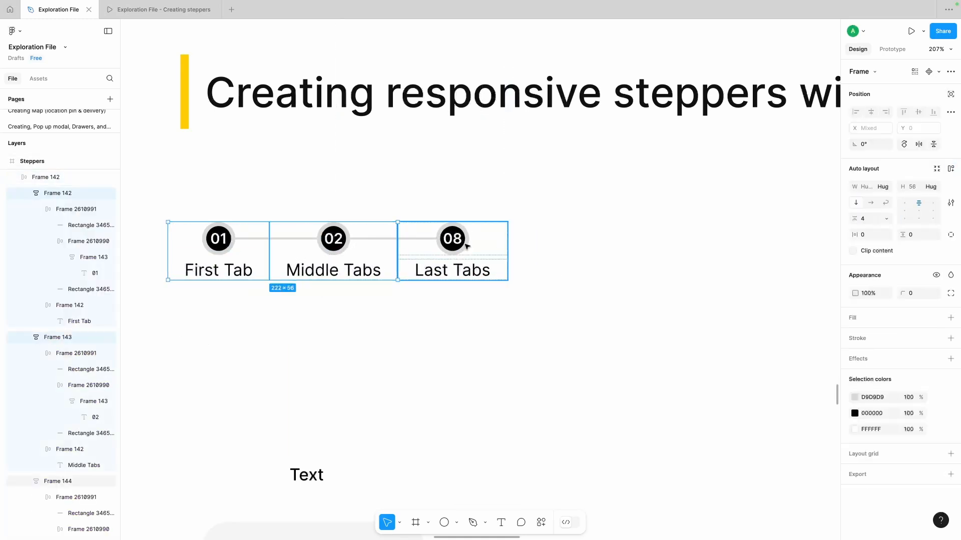
pyautogui.keyDown('shift'); pyautogui.click(465, 245); pyautogui.keyUp('shift')
pyautogui.click(890, 186)
pyautogui.click(887, 200)
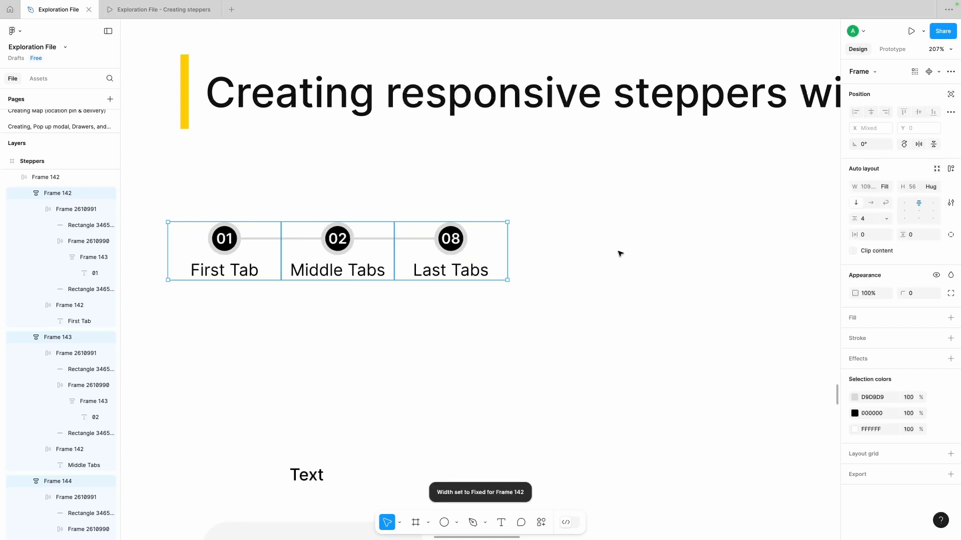
pyautogui.click(620, 251)
# Try resizing the stepper frame's width to test how its units respond
pyautogui.click(445, 260)
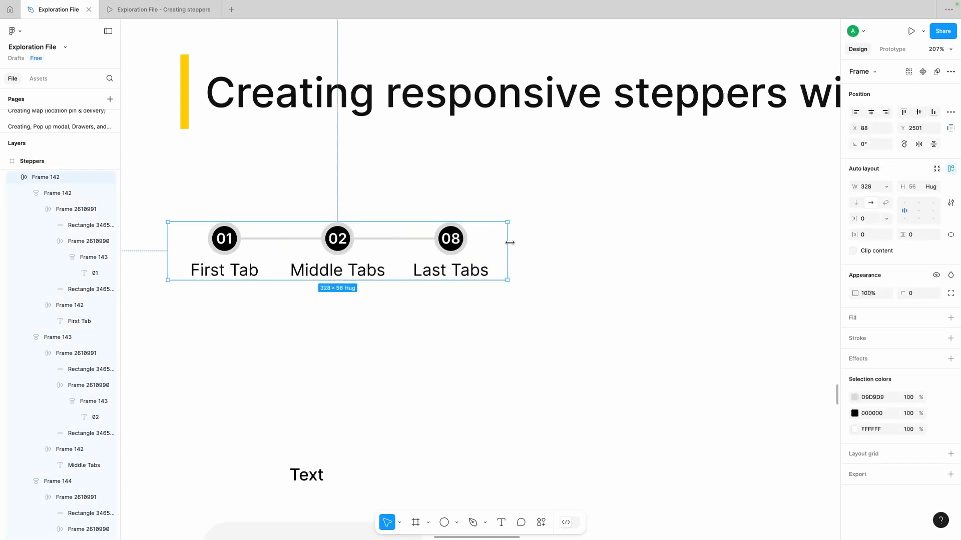
pyautogui.moveTo(507, 250)
pyautogui.mouseDown()
pyautogui.moveTo(755, 234)
pyautogui.moveTo(768, 257)
pyautogui.moveTo(446, 248)
pyautogui.moveTo(781, 249)
pyautogui.moveTo(475, 250)
pyautogui.moveTo(507, 250)
pyautogui.mouseUp()
pyautogui.click(279, 317)
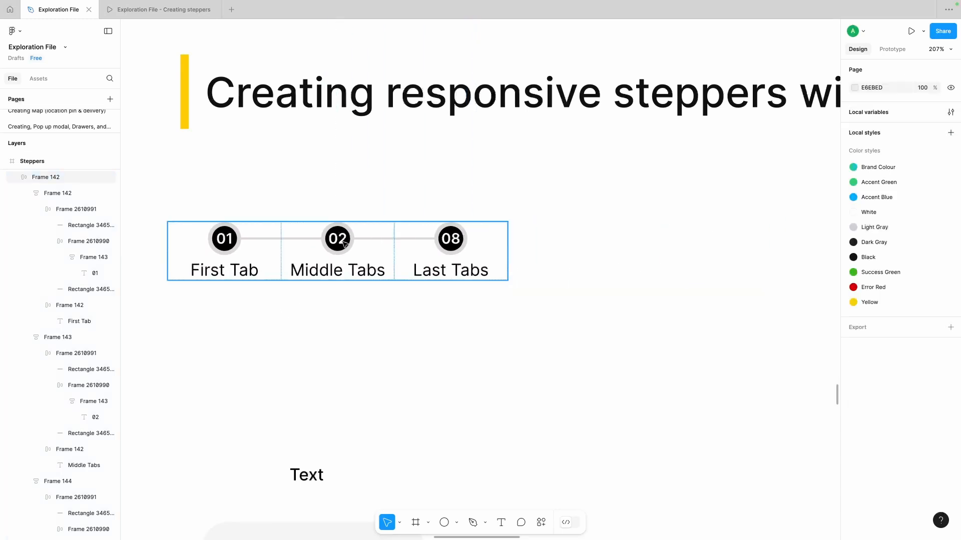
# Try duplicating the Middle Tabs unit inside the stepper and undo the copy
pyautogui.doubleClick(344, 245)
pyautogui.hotkey('ctrl', 'd')
pyautogui.hotkey('ctrl', 'z')
pyautogui.click(390, 320)
# Set the width of all three stepper units back to hug contents
pyautogui.scroll(-5, 389, 316)
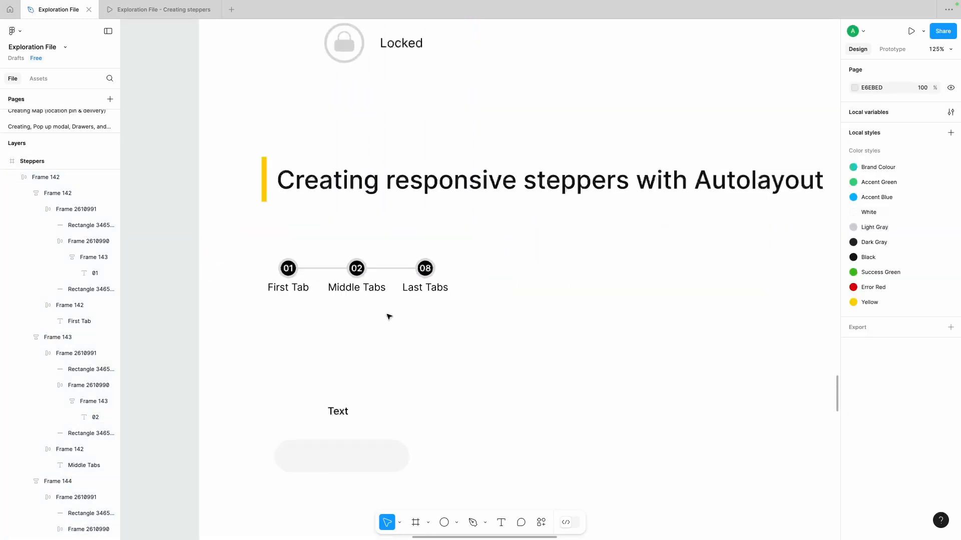
pyautogui.click(352, 275)
pyautogui.click(445, 279)
pyautogui.scroll(-3, 444, 279)
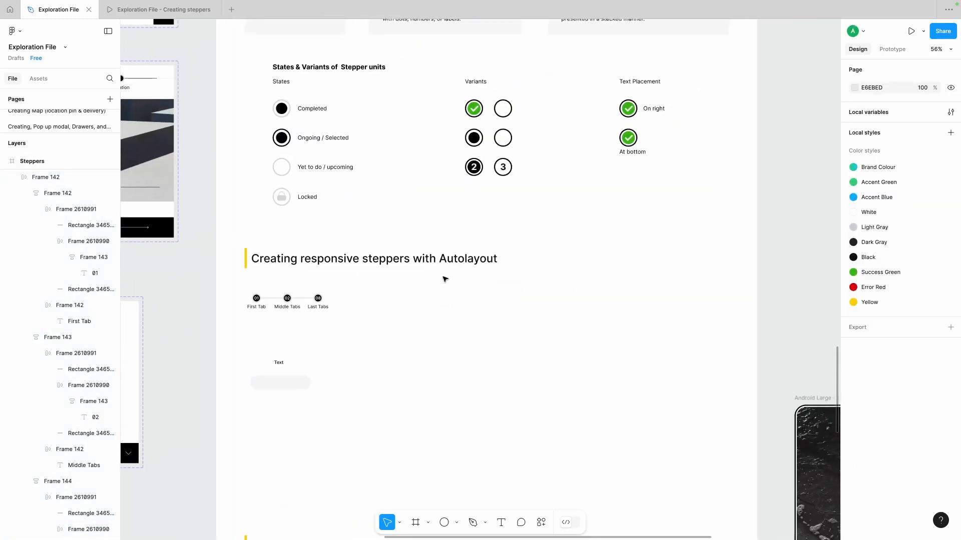
pyautogui.scroll(4, 323, 301)
pyautogui.click(316, 303)
pyautogui.doubleClick(256, 301)
pyautogui.keyDown('shift'); pyautogui.click(210, 301); pyautogui.keyUp('shift')
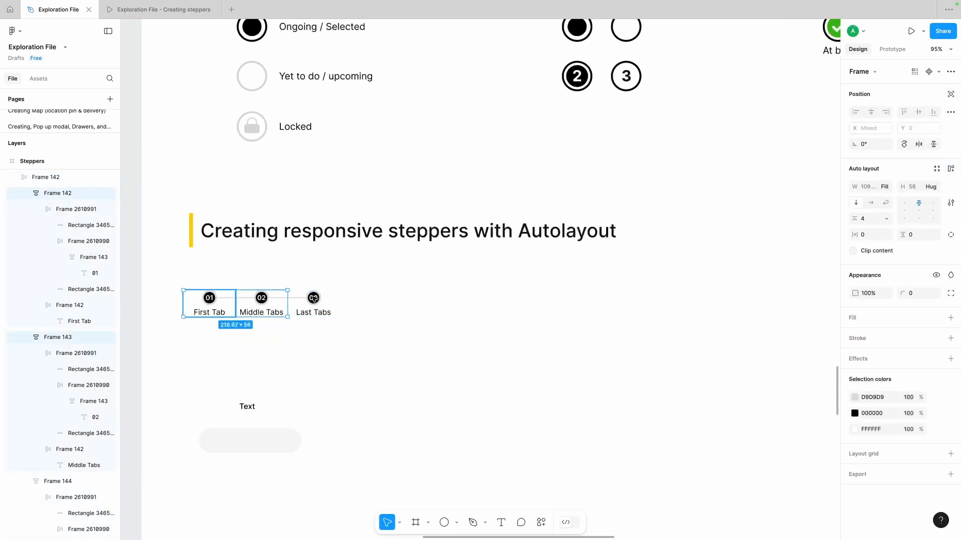
pyautogui.keyDown('shift'); pyautogui.click(311, 301); pyautogui.keyUp('shift')
pyautogui.click(890, 187)
pyautogui.click(883, 174)
pyautogui.click(440, 277)
# Try replacing the Last Tabs label with a longer placeholder text, and undo the text change
pyautogui.click(317, 300)
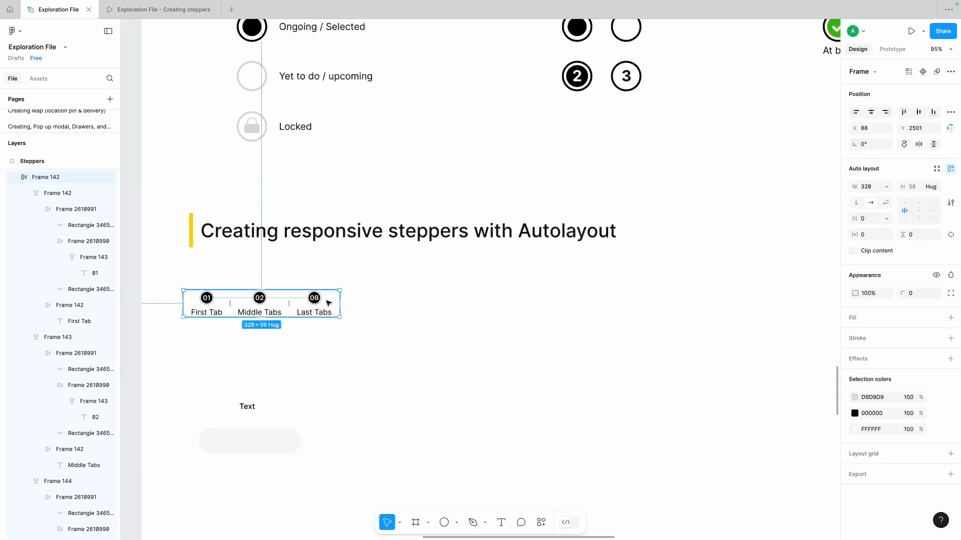
pyautogui.doubleClick(313, 314)
pyautogui.doubleClick(313, 314)
pyautogui.write('cfvzcxvxz,vzxvcxz')
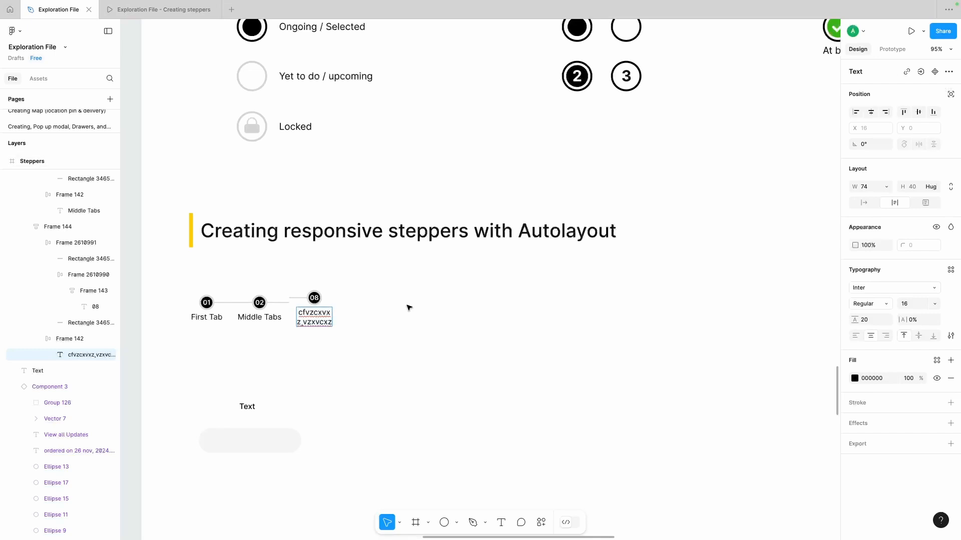
pyautogui.hotkey('ctrl', 'z')
# Set the Last Tabs text width to hug contents and check the sizing of all the labels' padded frames
pyautogui.click(887, 187)
pyautogui.click(885, 199)
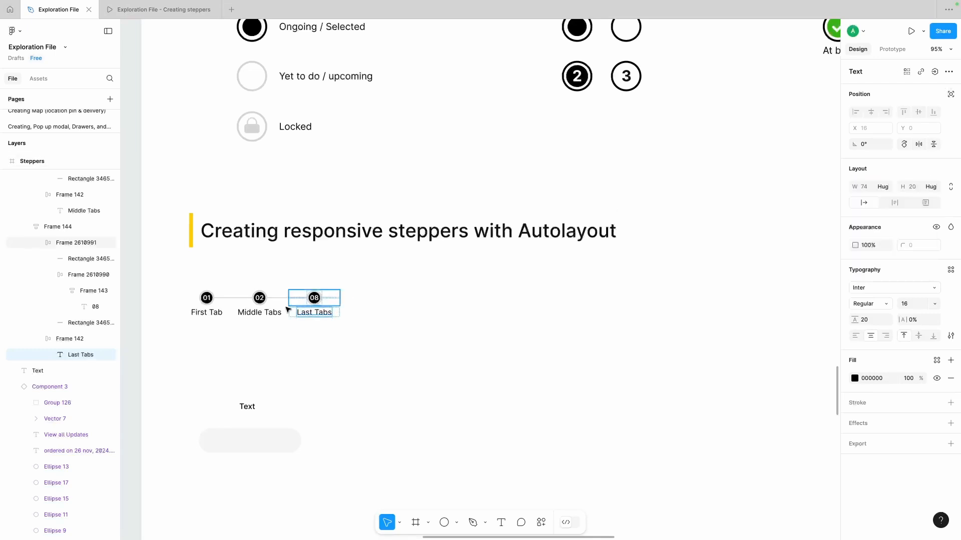
pyautogui.keyDown('shift'); pyautogui.click(264, 313); pyautogui.keyUp('shift')
pyautogui.keyDown('shift'); pyautogui.click(205, 313); pyautogui.keyUp('shift')
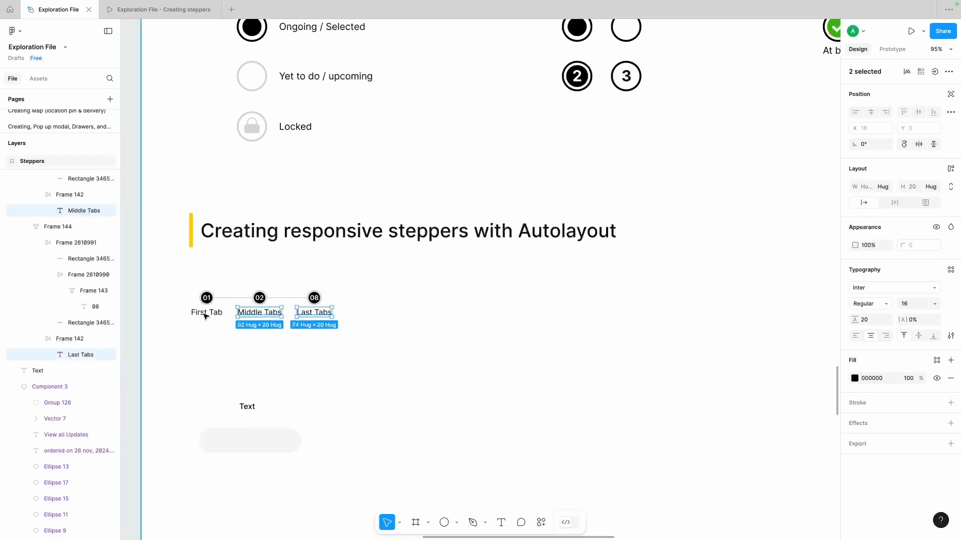
pyautogui.click(291, 361)
pyautogui.click(276, 314)
pyautogui.keyDown('shift'); pyautogui.click(308, 315); pyautogui.keyUp('shift')
pyautogui.keyDown('shift'); pyautogui.click(210, 314); pyautogui.keyUp('shift')
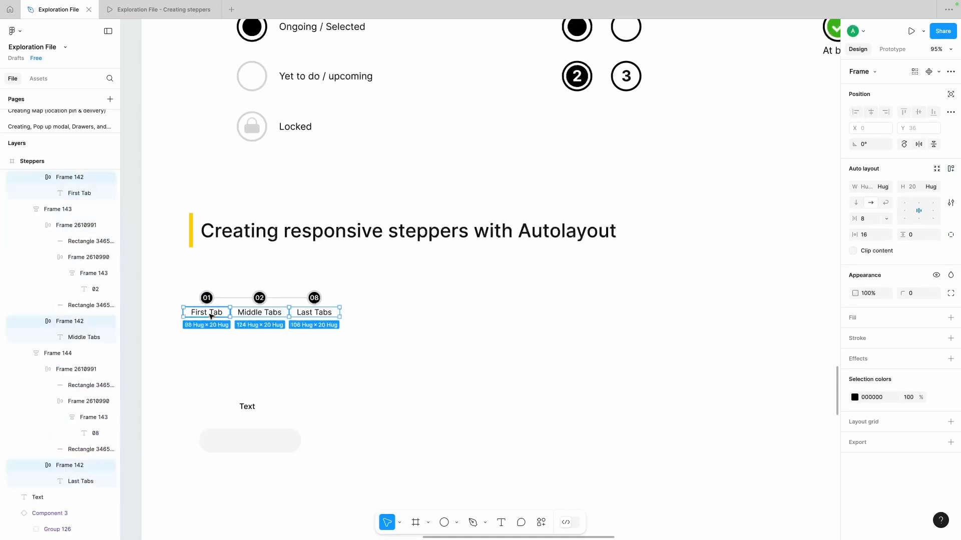
pyautogui.click(525, 325)
# Try lengthening the Middle Tabs label with random text to test how the stepper stretches
pyautogui.doubleClick(269, 311)
pyautogui.doubleClick(269, 311)
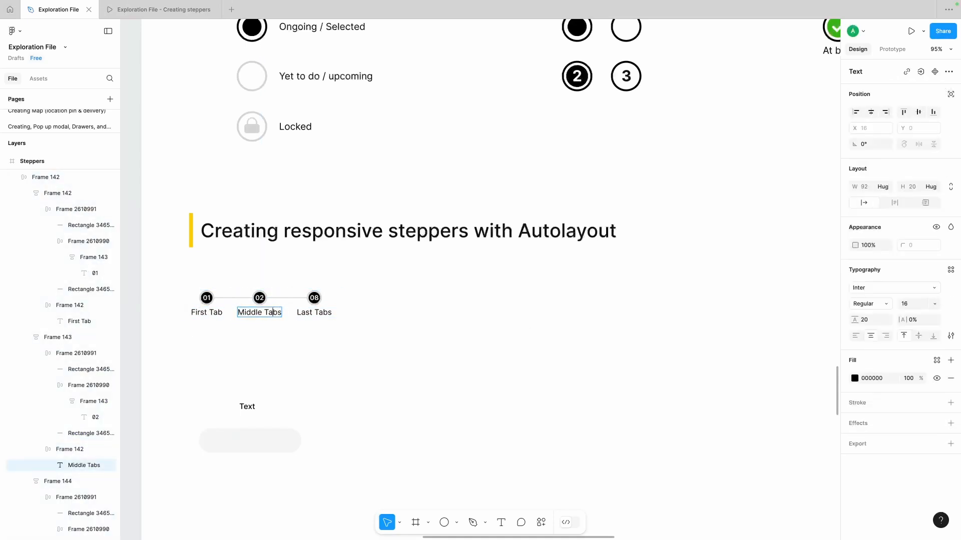
pyautogui.press('Escape')
pyautogui.scroll(-2, 358, 385)
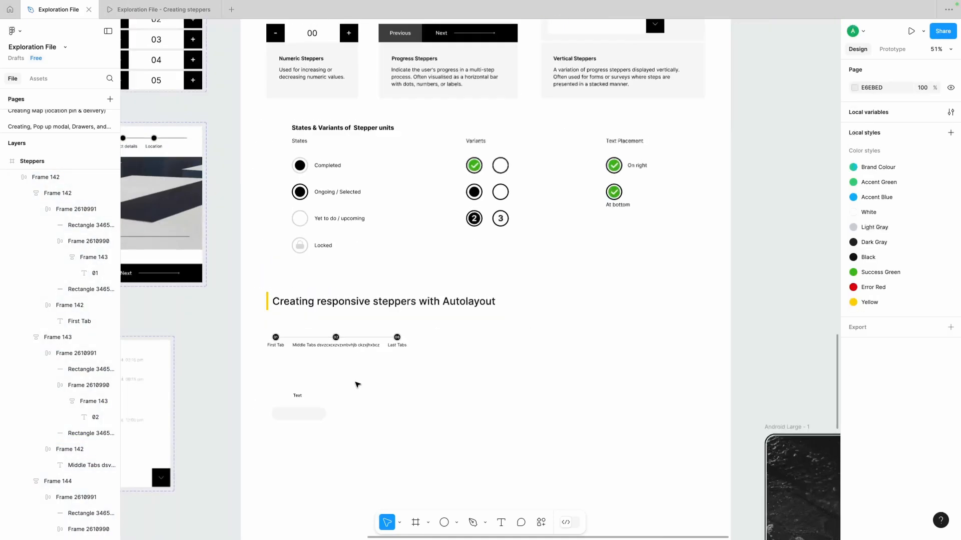
# With the Middle Tabs label at its original text, duplicate its unit five times inside the stepper
pyautogui.click(274, 313)
pyautogui.doubleClick(275, 313)
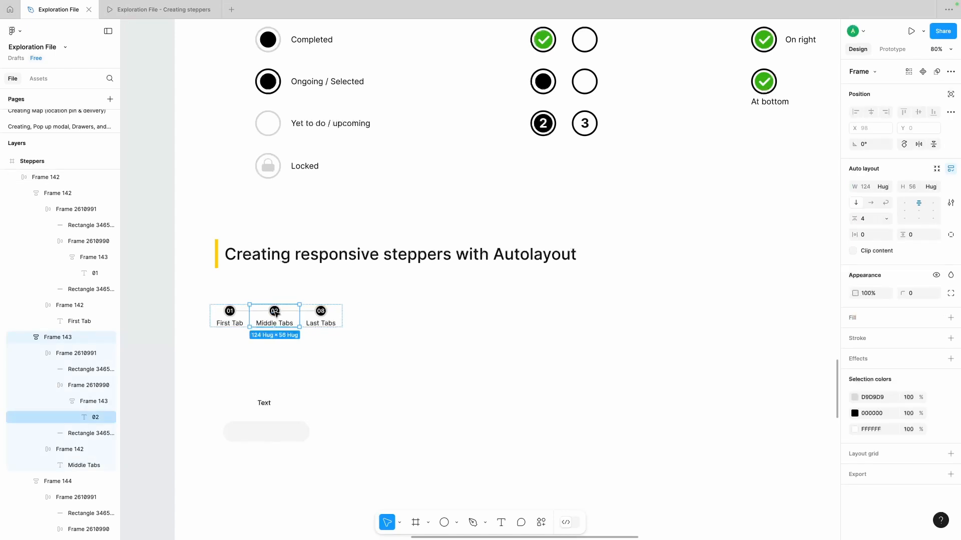
pyautogui.hotkey('ctrl', 'd')
pyautogui.hotkey('ctrl', 'd')
pyautogui.hotkey('ctrl', 'd')
pyautogui.hotkey('ctrl', 'd')
pyautogui.hotkey('ctrl', 'd')
pyautogui.click(328, 367)
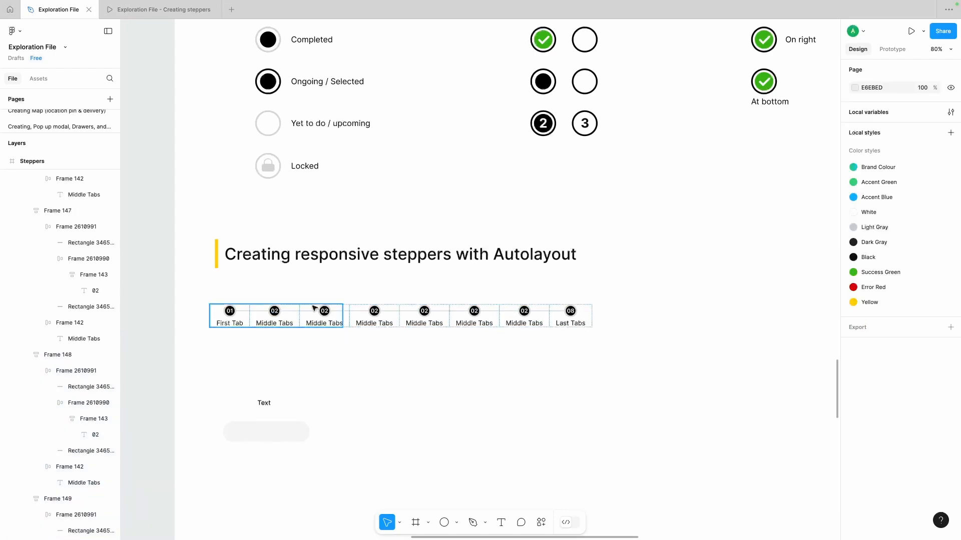
# Set the width of the whole stepper frame to hug contents
pyautogui.click(275, 320)
pyautogui.click(885, 186)
pyautogui.click(885, 199)
pyautogui.click(499, 407)
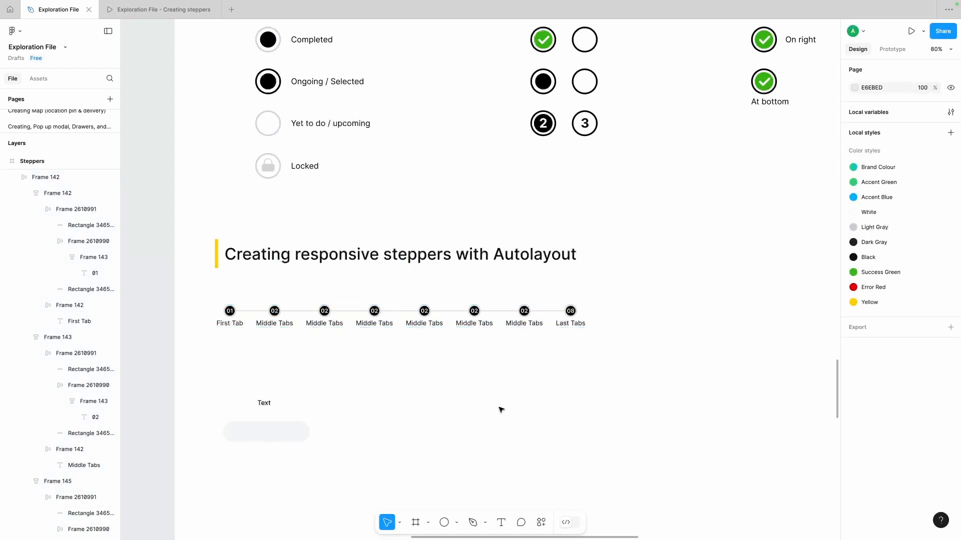
# Renumber the circles of the five duplicated Middle Tabs units as 03, 04, 05, 06 and 07
pyautogui.doubleClick(324, 312)
pyautogui.click(326, 312)
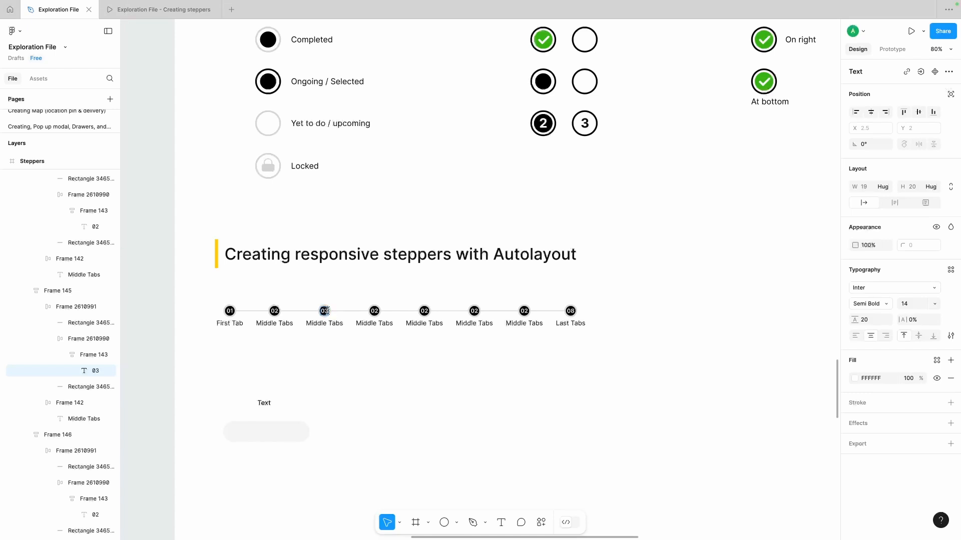
pyautogui.doubleClick(376, 312)
pyautogui.write('04')
pyautogui.doubleClick(424, 311)
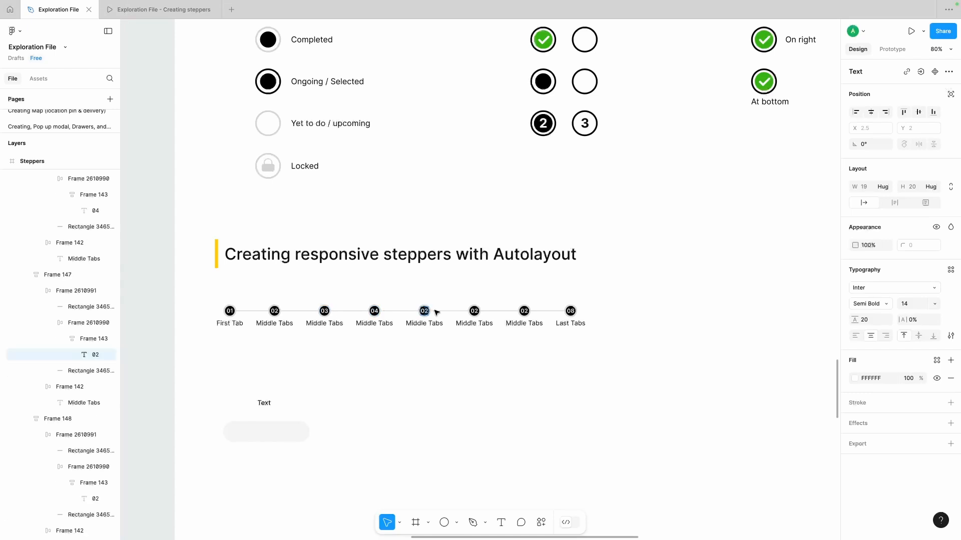
pyautogui.doubleClick(473, 311)
pyautogui.doubleClick(524, 311)
pyautogui.click(519, 429)
# Delete the leftover Text layer and the grey rounded shape below the stepper
pyautogui.scroll(-1, 519, 391)
pyautogui.click(267, 395)
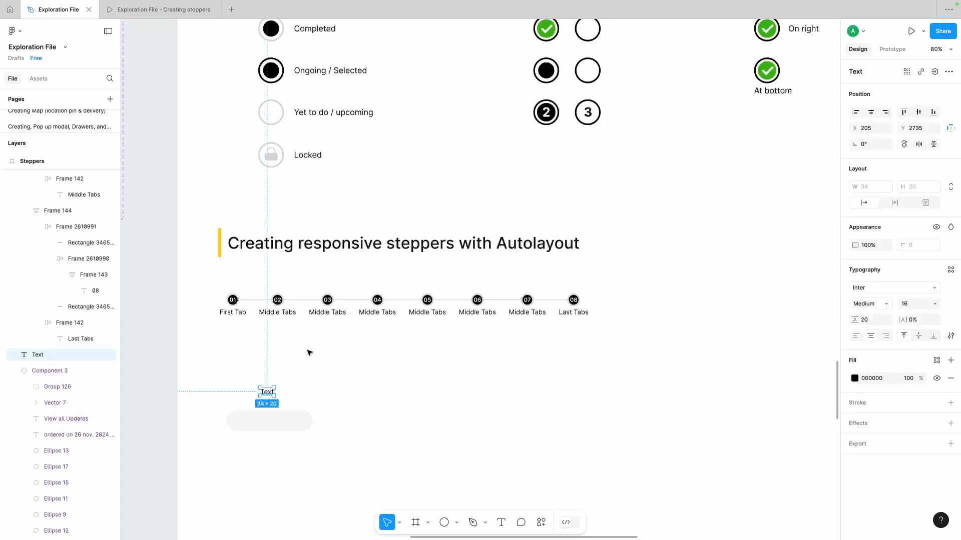
pyautogui.click(320, 355)
pyautogui.moveTo(246, 366); pyautogui.dragTo(288, 439)
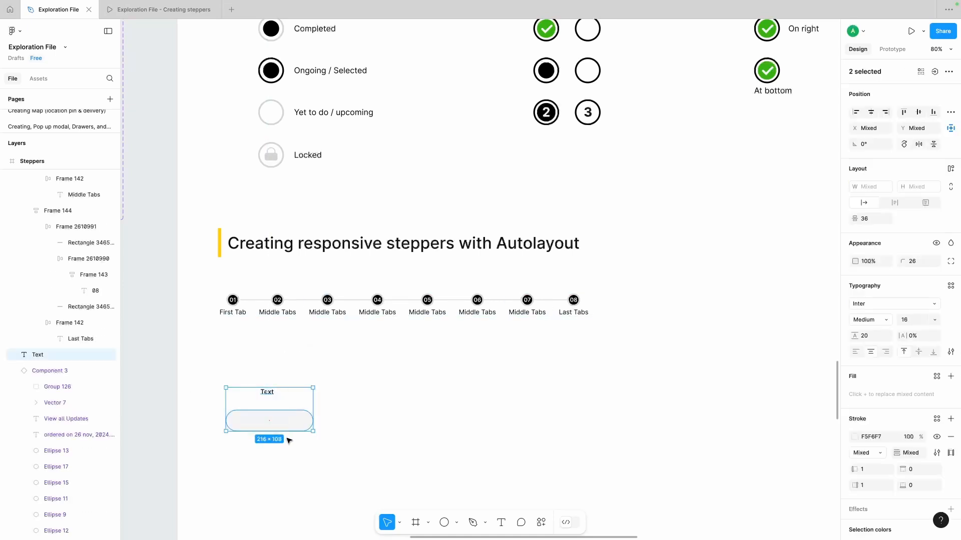
pyautogui.press('Delete')
pyautogui.click(333, 300)
pyautogui.click(352, 380)
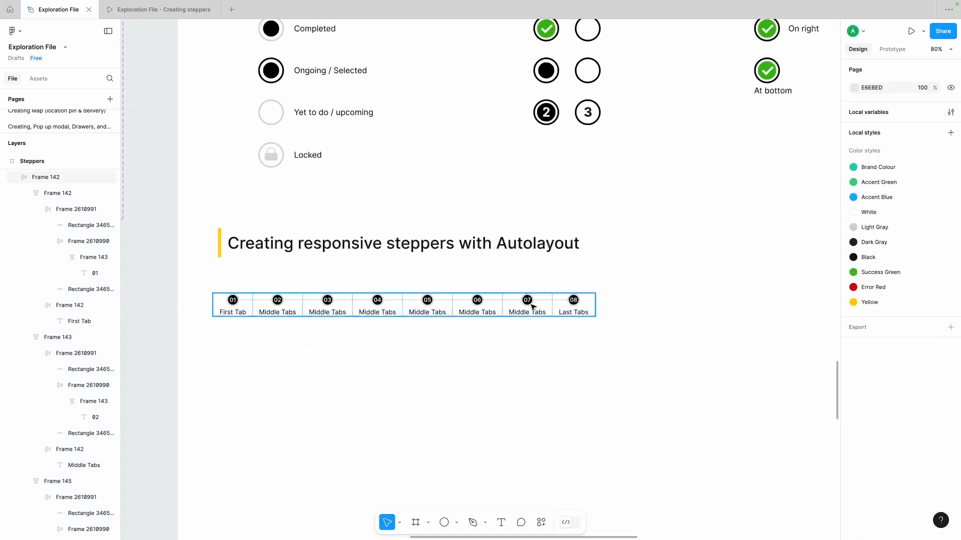
# Duplicate the whole eight-step stepper and place the copy directly below the original
pyautogui.click(532, 305)
pyautogui.click(455, 370)
pyautogui.scroll(-1, 454, 370)
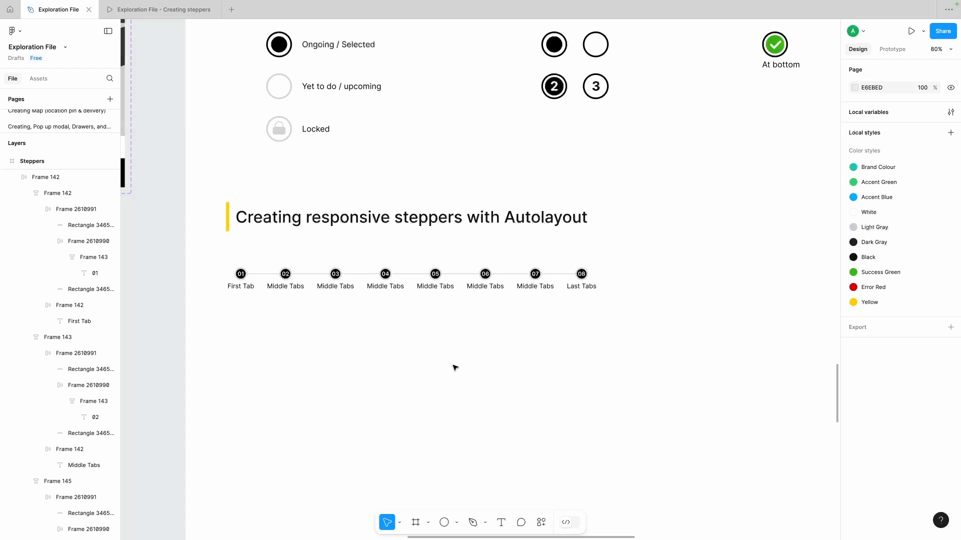
pyautogui.click(590, 279)
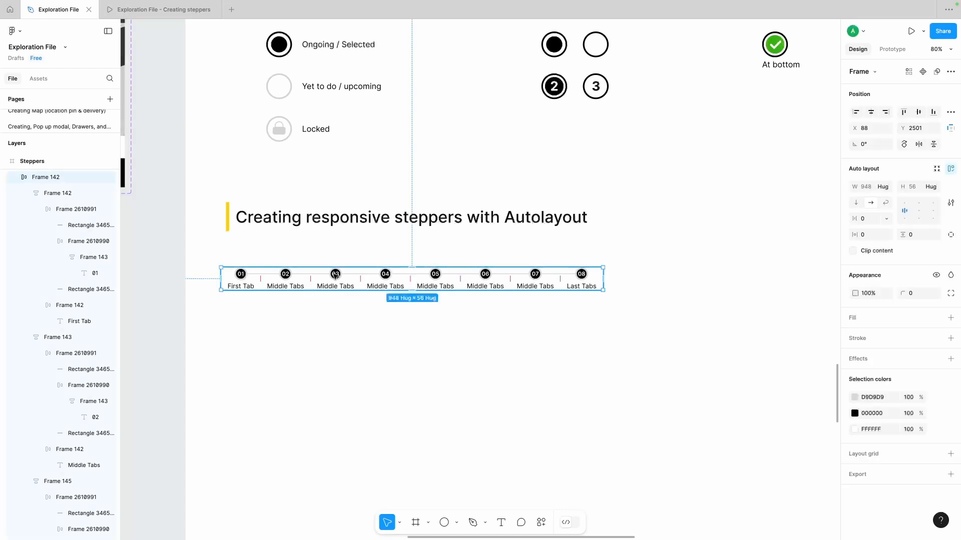
pyautogui.click(632, 307)
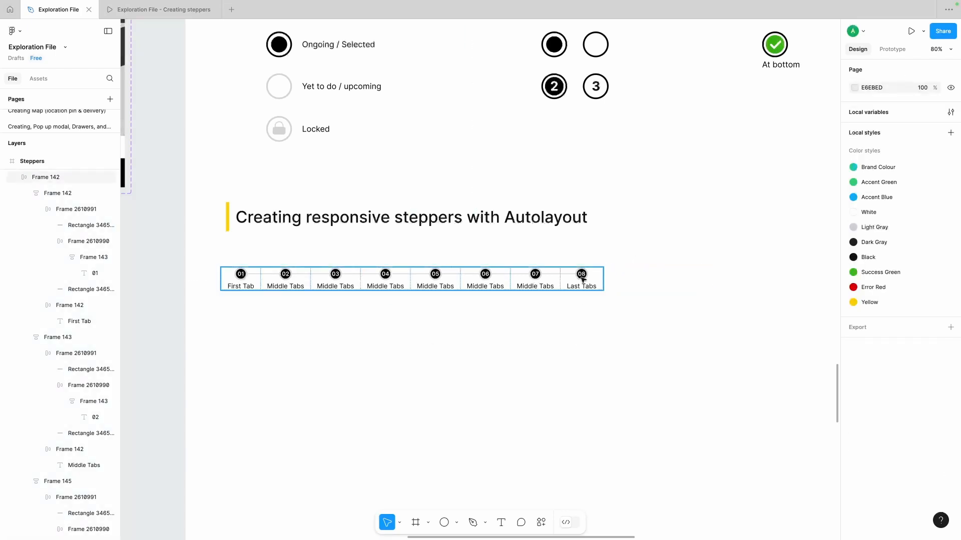
pyautogui.click(435, 274)
pyautogui.moveTo(436, 281); pyautogui.dragTo(436, 330)
# Set the width of all eight units in the lower stepper to fill container
pyautogui.doubleClick(437, 330)
pyautogui.keyDown('shift'); pyautogui.click(483, 331); pyautogui.keyUp('shift')
pyautogui.keyDown('shift'); pyautogui.click(533, 330); pyautogui.keyUp('shift')
pyautogui.keyDown('shift'); pyautogui.click(385, 330); pyautogui.keyUp('shift')
pyautogui.keyDown('shift'); pyautogui.click(335, 330); pyautogui.keyUp('shift')
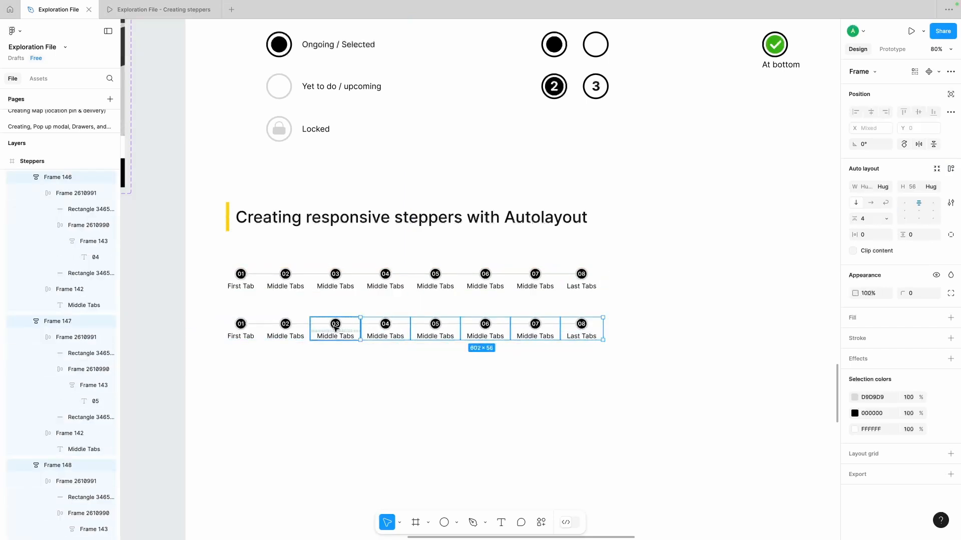
pyautogui.keyDown('shift'); pyautogui.click(285, 331); pyautogui.keyUp('shift')
pyautogui.keyDown('shift'); pyautogui.click(242, 327); pyautogui.keyUp('shift')
pyautogui.click(887, 188)
pyautogui.click(884, 198)
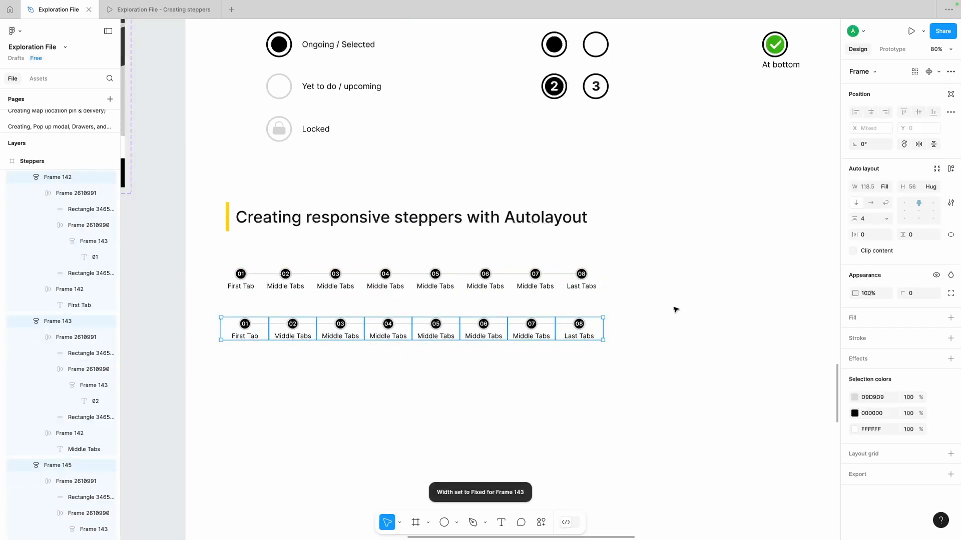
pyautogui.click(675, 310)
pyautogui.click(584, 331)
pyautogui.moveTo(608, 326)
pyautogui.mouseDown()
pyautogui.moveTo(818, 316)
pyautogui.moveTo(605, 326)
pyautogui.mouseUp()
pyautogui.click(541, 415)
pyautogui.scroll(1, 541, 416)
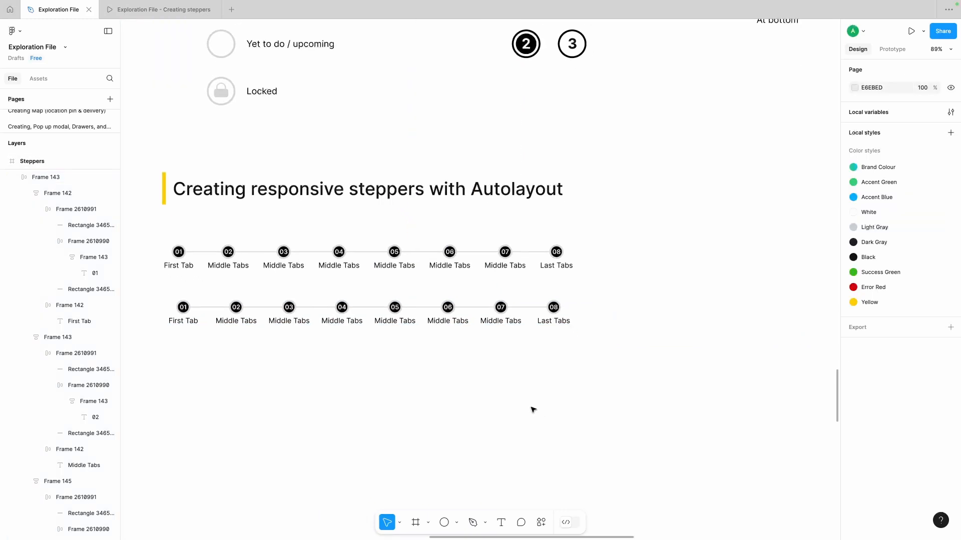
pyautogui.scroll(-1, 531, 407)
pyautogui.hscroll(-1, 531, 408)
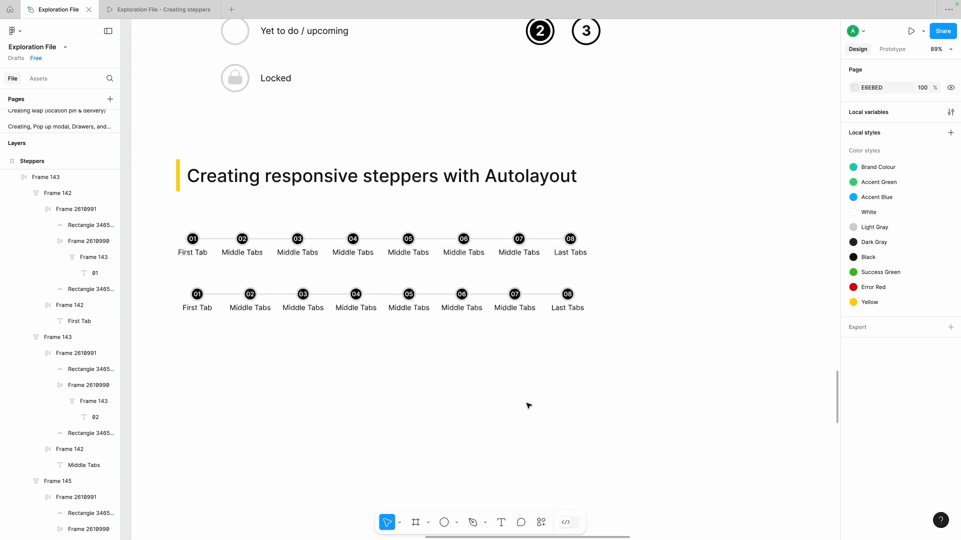
# Change the label of unit 04 in the upper stepper to "what ever you write"
pyautogui.doubleClick(366, 254)
pyautogui.doubleClick(365, 253)
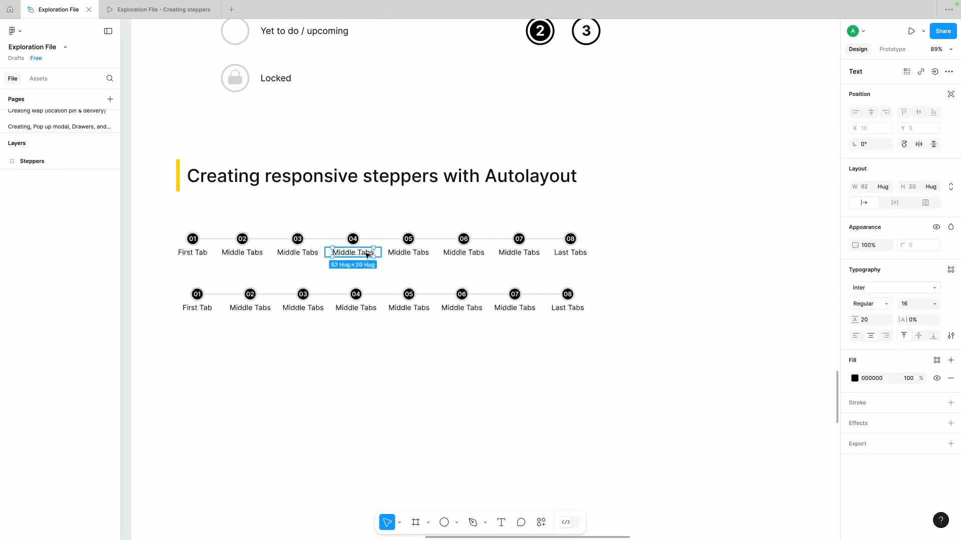
pyautogui.doubleClick(366, 253)
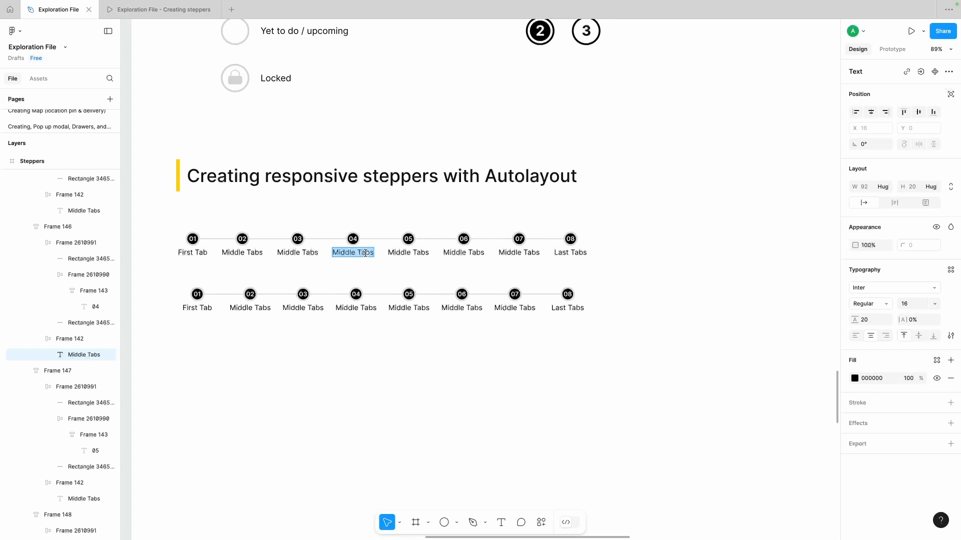
pyautogui.write('wh')
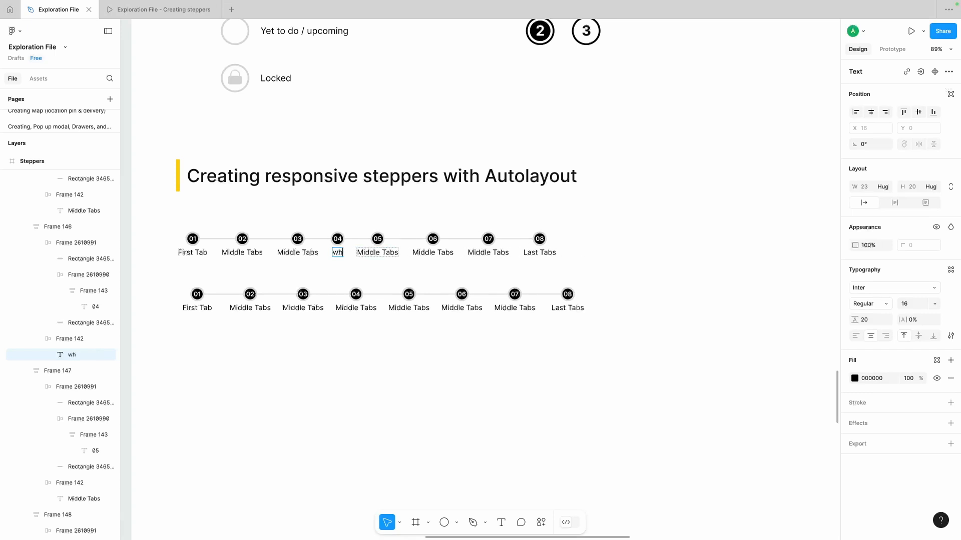
pyautogui.write('at ever you')
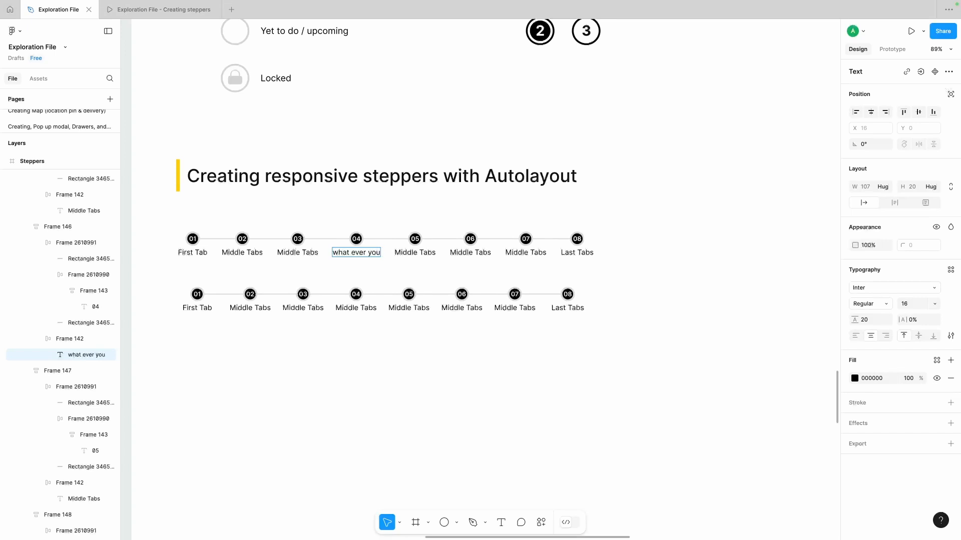
pyautogui.write(' write')
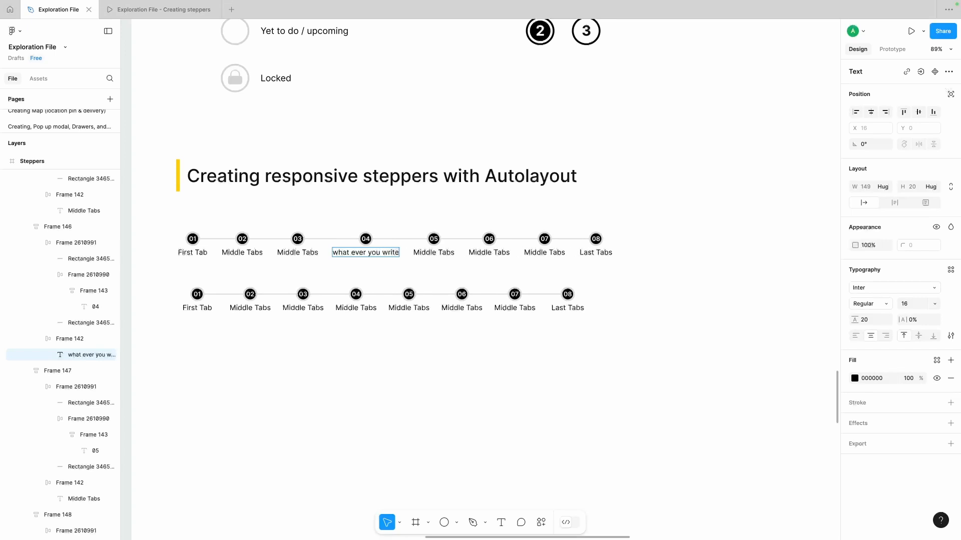
# Insert "adjust itself" before Middle Tabs in the label of unit 03 in the upper stepper
pyautogui.click(301, 253)
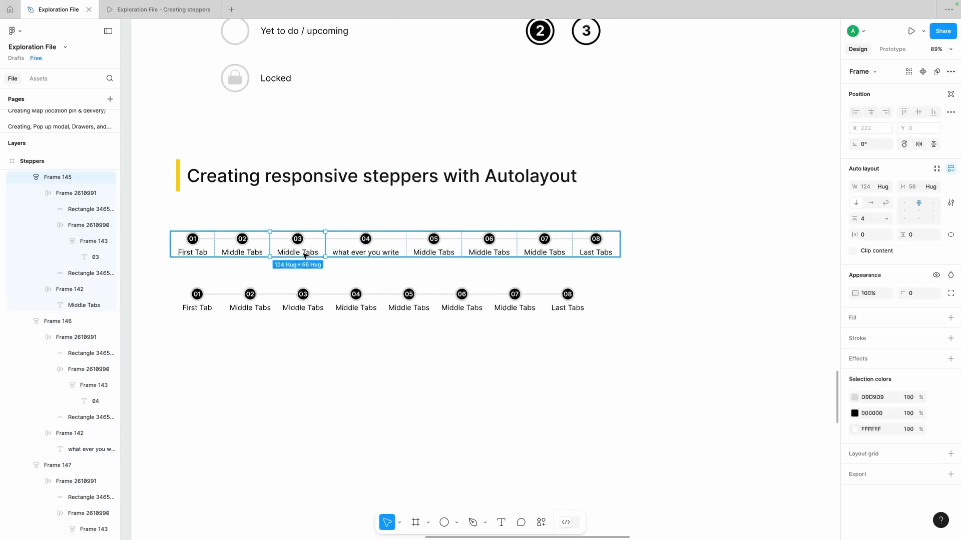
pyautogui.doubleClick(304, 253)
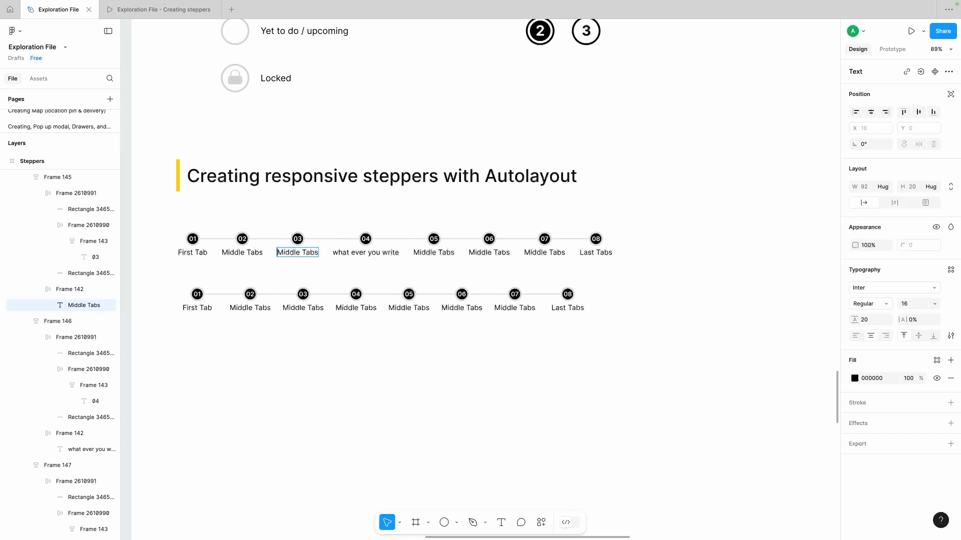
pyautogui.write('adju')
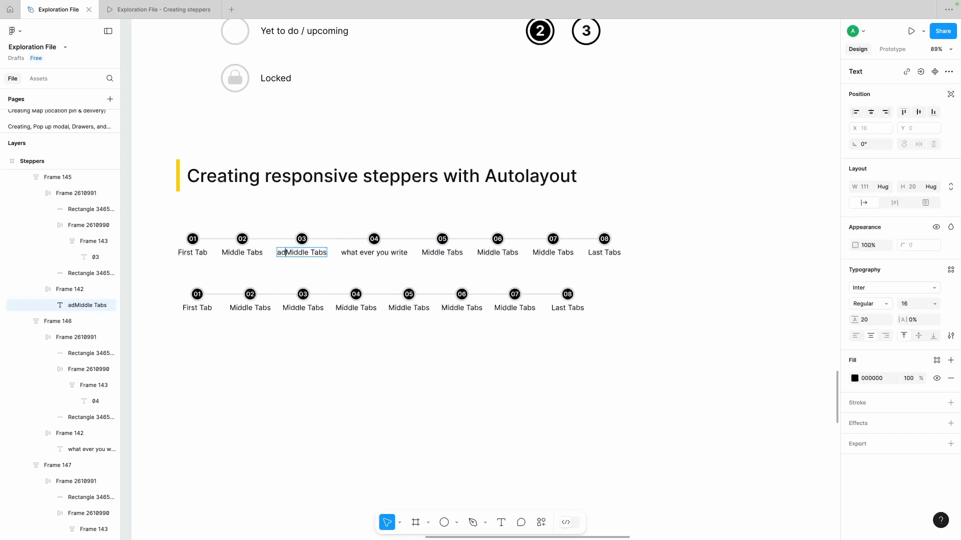
pyautogui.write('st ')
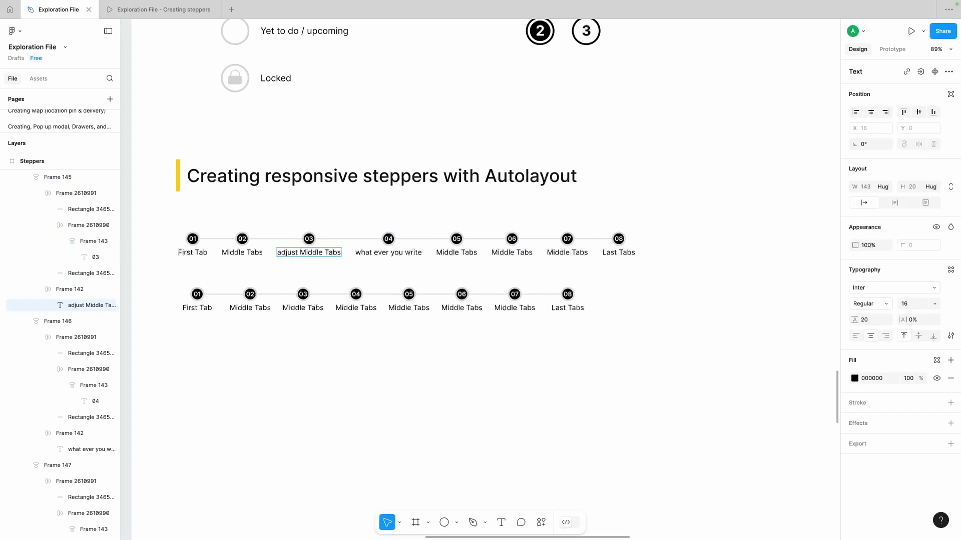
pyautogui.write('itse')
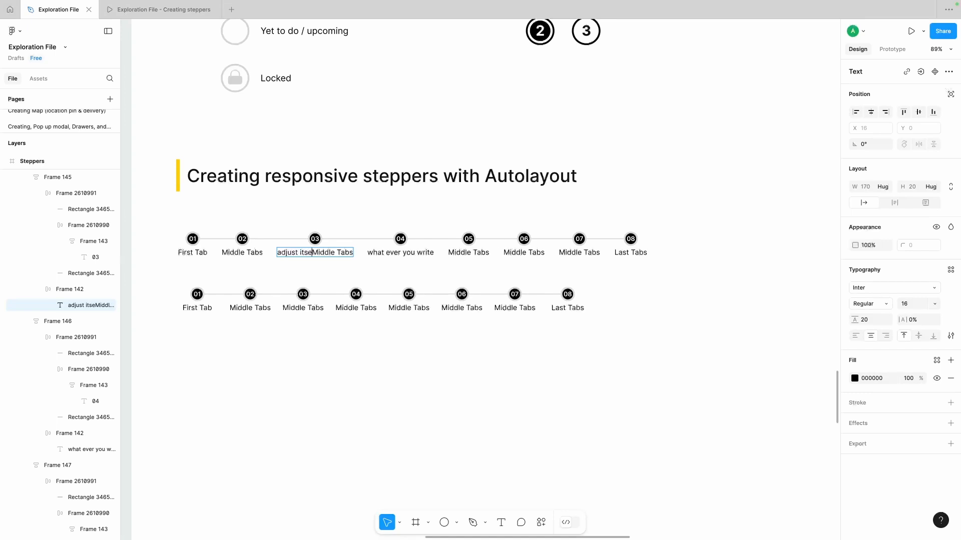
pyautogui.write('lf')
pyautogui.click(343, 358)
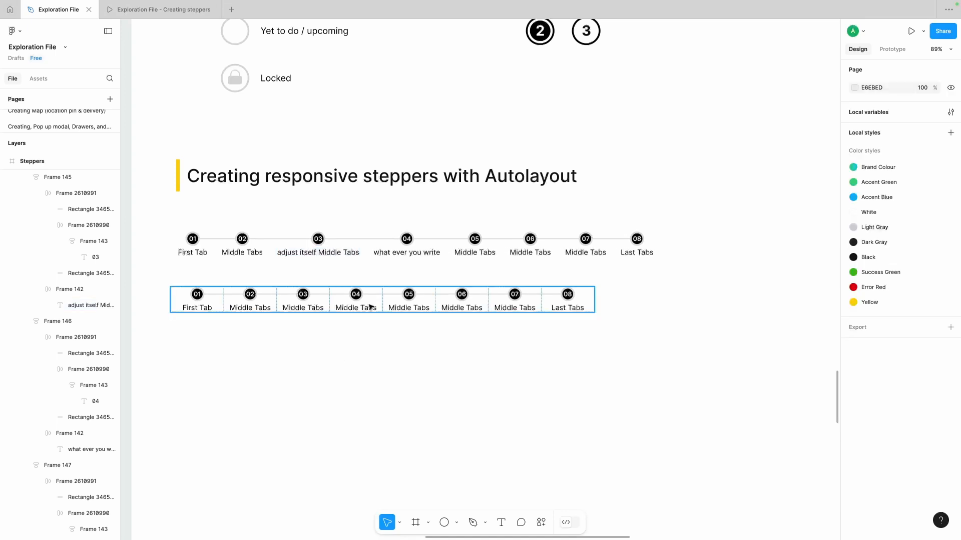
# Stretch the lower stepper frame to a width of about 1431, and shrink it to about 1175
pyautogui.click(436, 310)
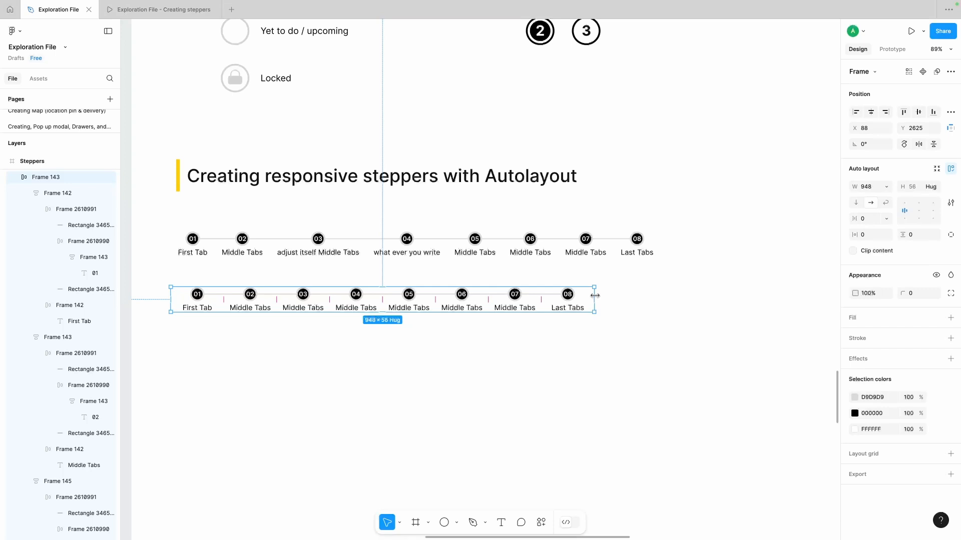
pyautogui.moveTo(595, 296); pyautogui.dragTo(809, 285)
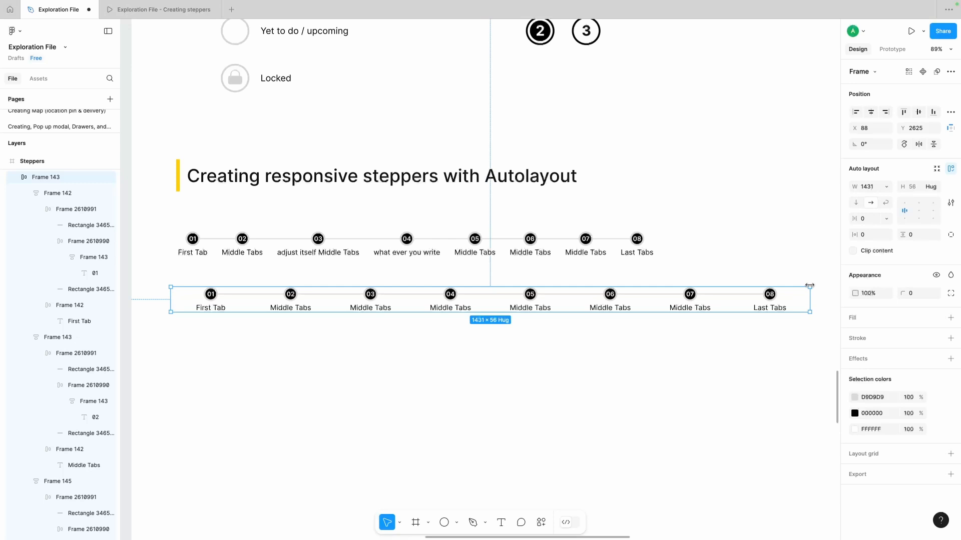
pyautogui.doubleClick(532, 305)
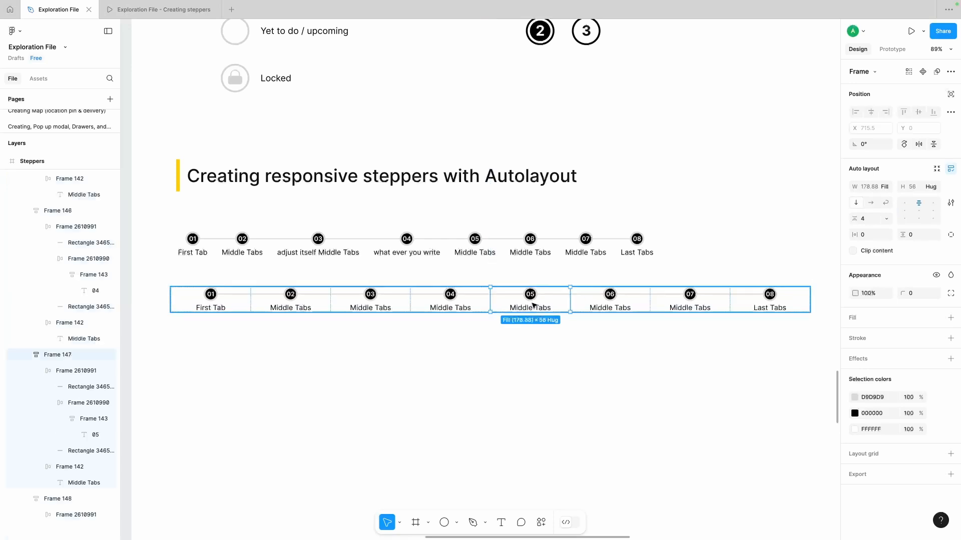
pyautogui.click(599, 351)
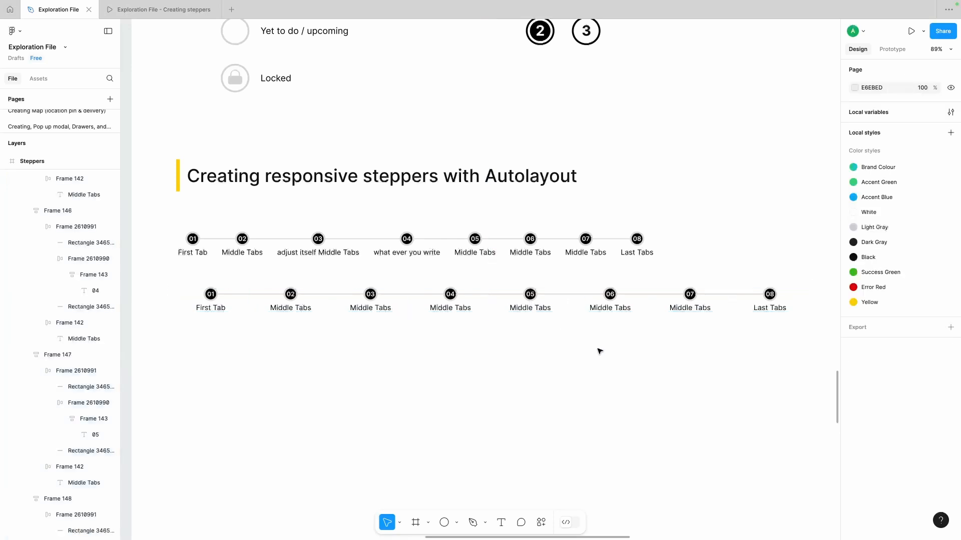
pyautogui.click(800, 295)
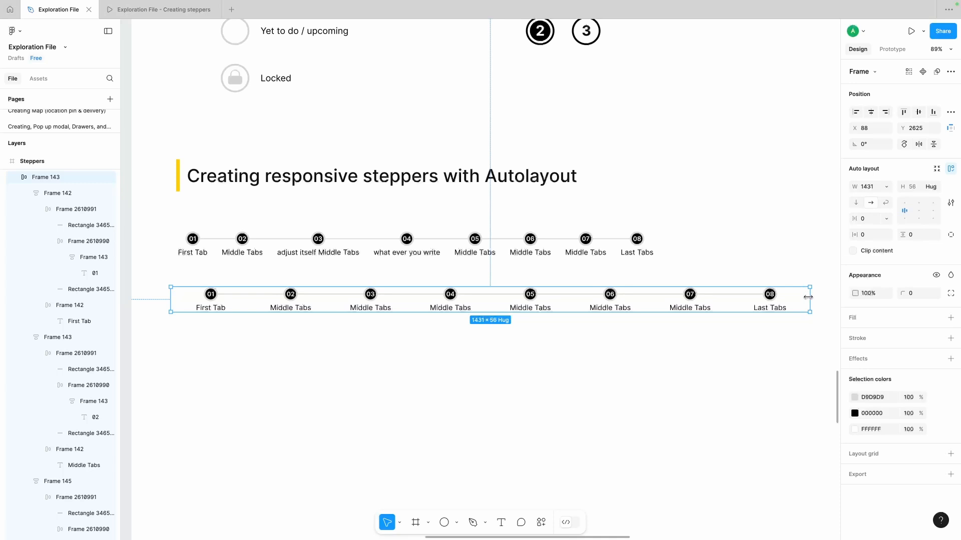
pyautogui.moveTo(808, 297); pyautogui.dragTo(701, 295)
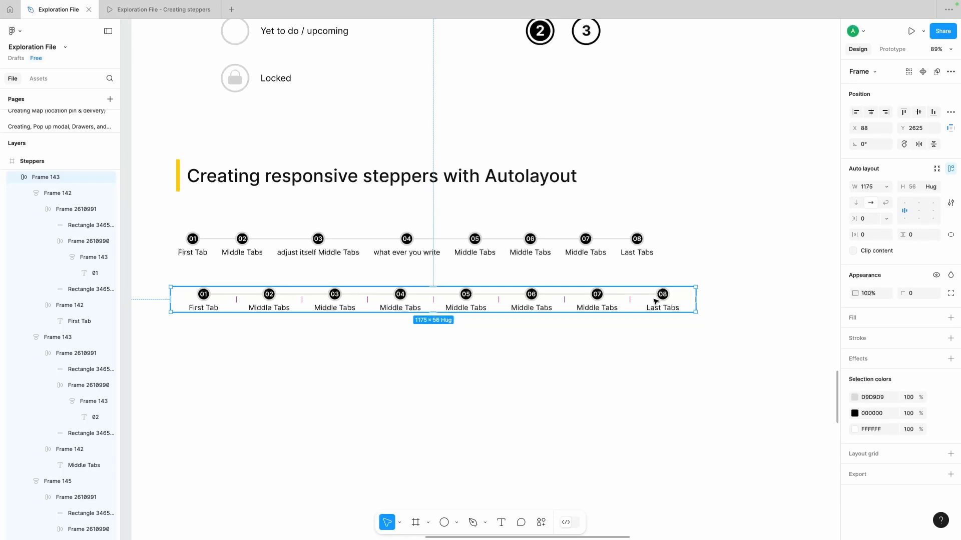
# Compare the width sizing of the lower stepper's units with that of the last unit in the upper stepper
pyautogui.click(597, 303)
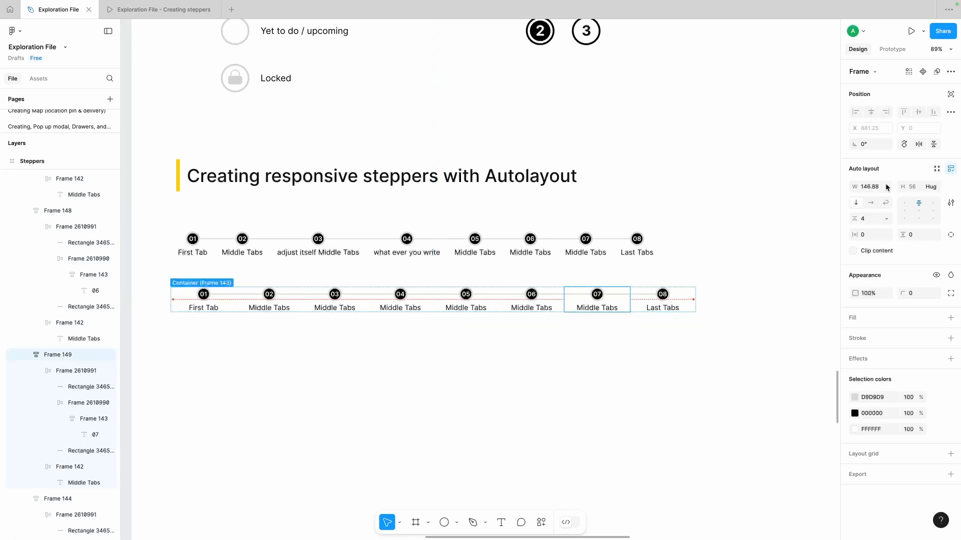
pyautogui.click(663, 304)
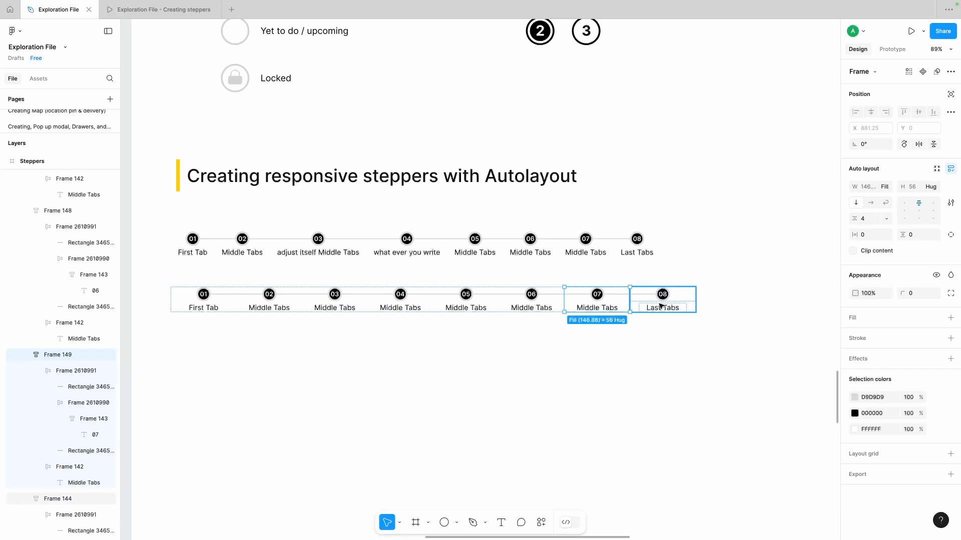
pyautogui.click(535, 302)
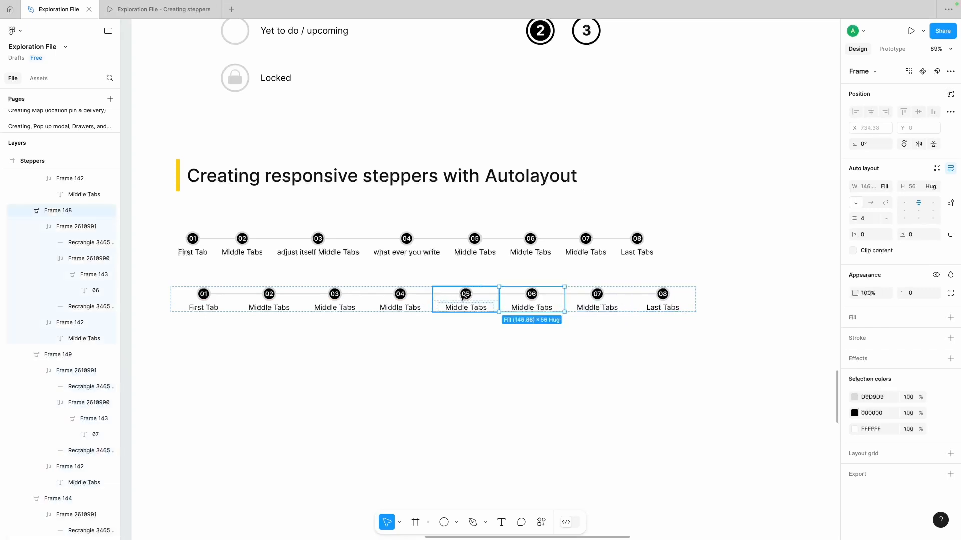
pyautogui.click(444, 301)
pyautogui.click(399, 298)
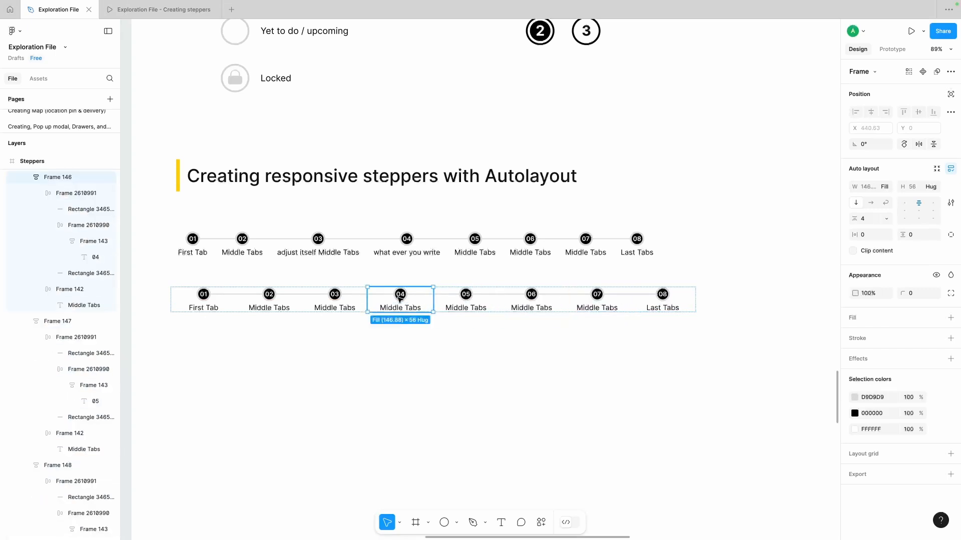
pyautogui.click(660, 302)
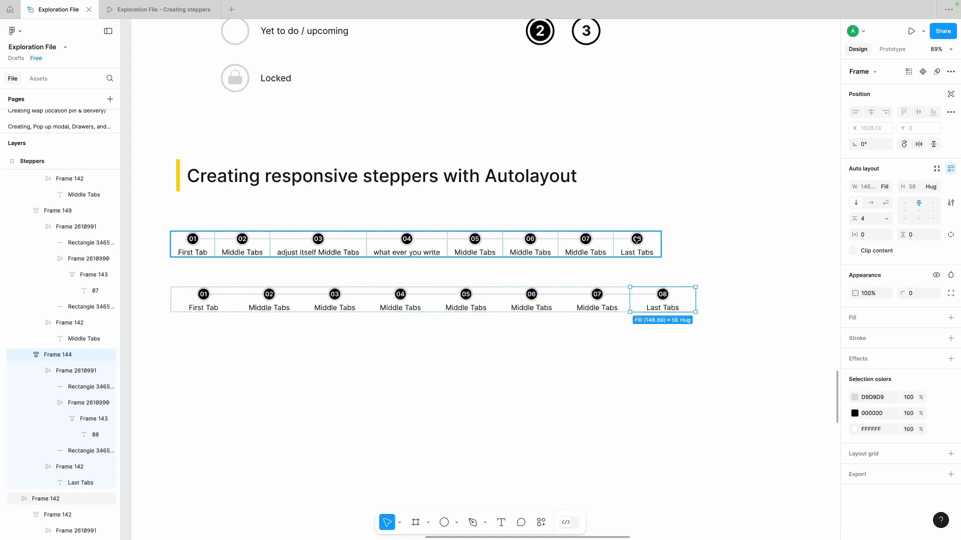
pyautogui.click(637, 245)
pyautogui.click(887, 187)
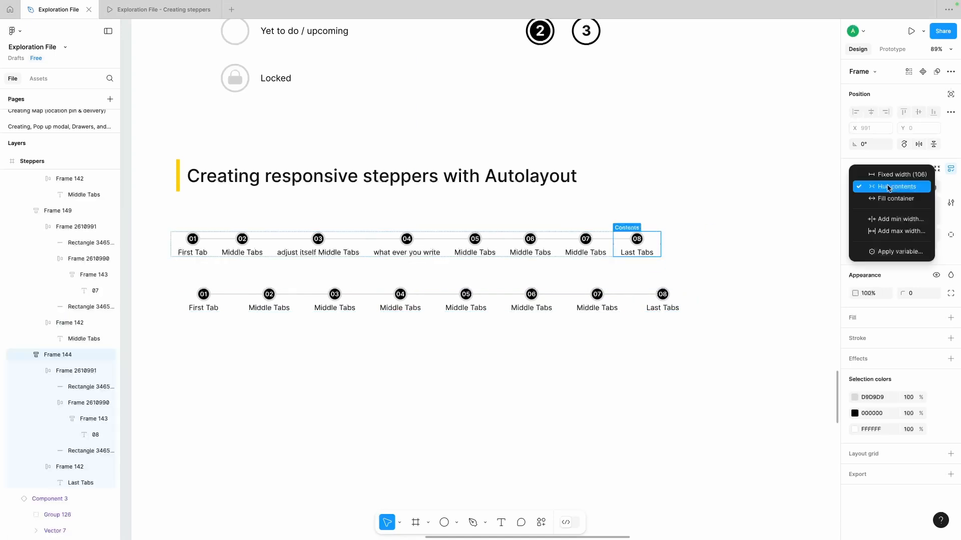
pyautogui.click(882, 187)
pyautogui.click(710, 219)
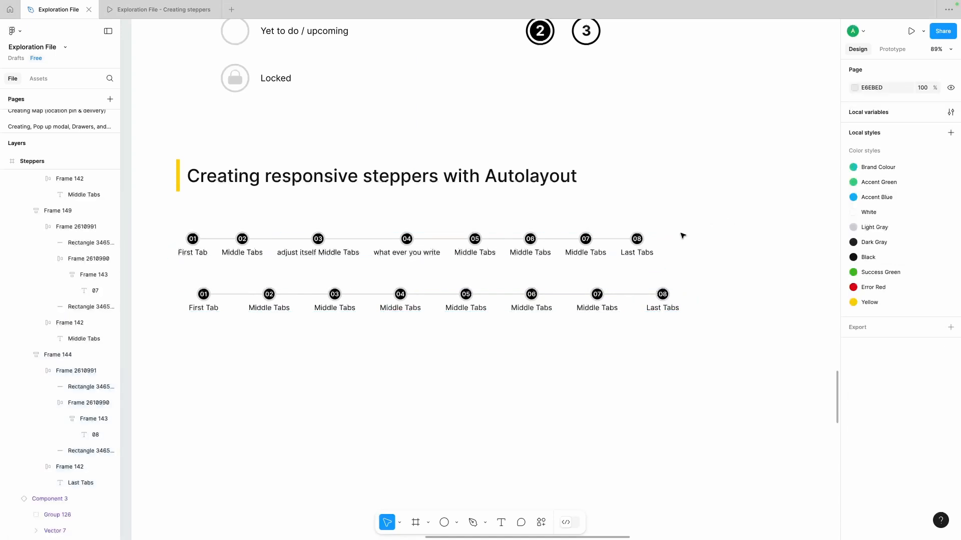
# Examine the width sizing of unit 04 in the upper stepper, its label text and the frame around that label
pyautogui.doubleClick(419, 253)
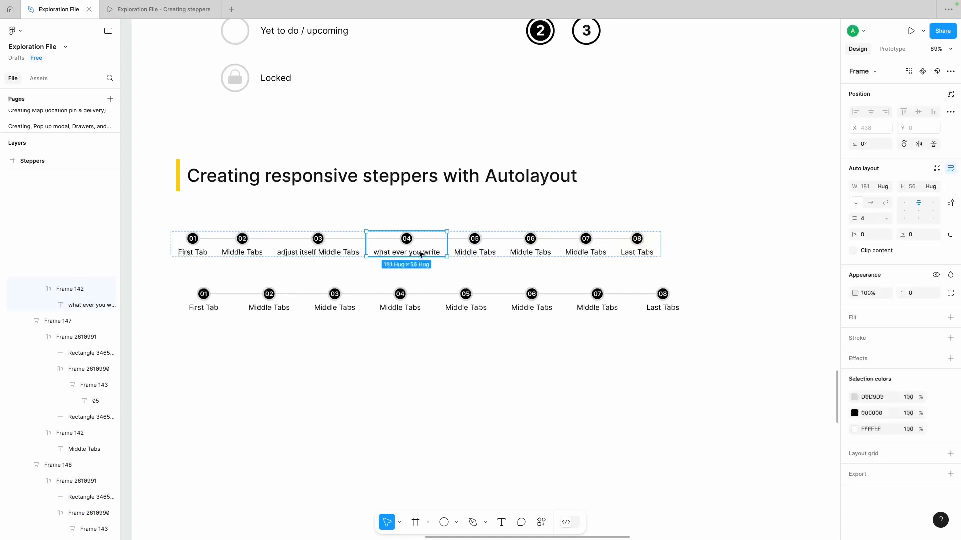
pyautogui.doubleClick(419, 253)
pyautogui.doubleClick(419, 252)
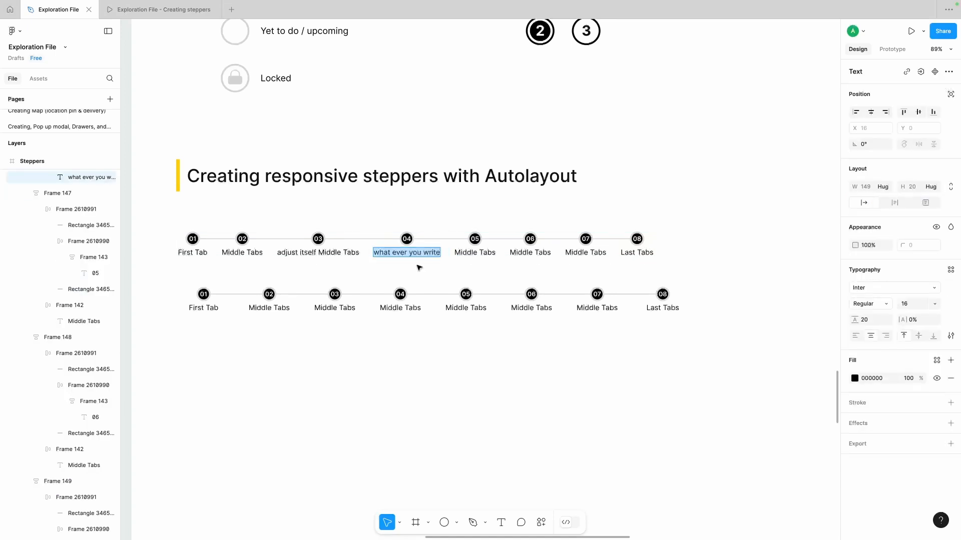
pyautogui.press('Escape')
pyautogui.click(448, 253)
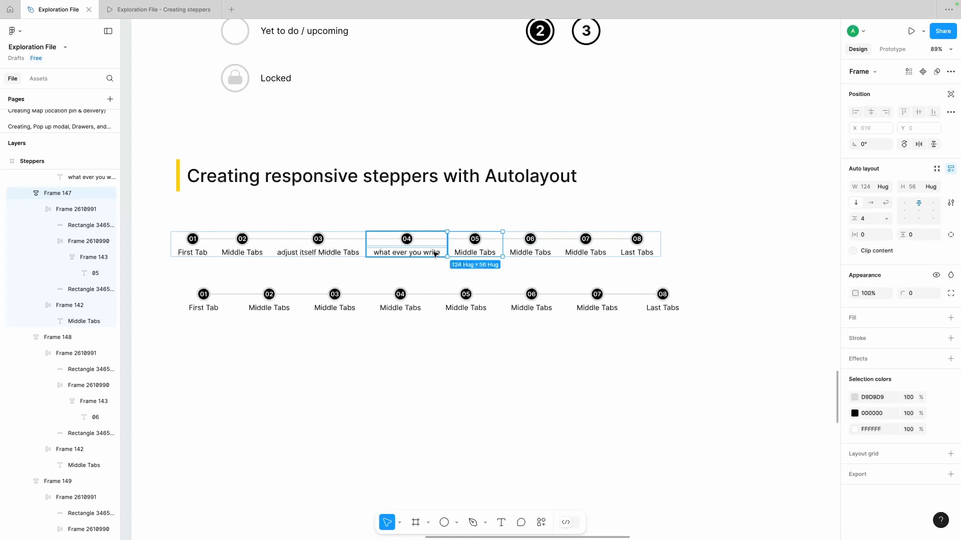
pyautogui.press('Escape')
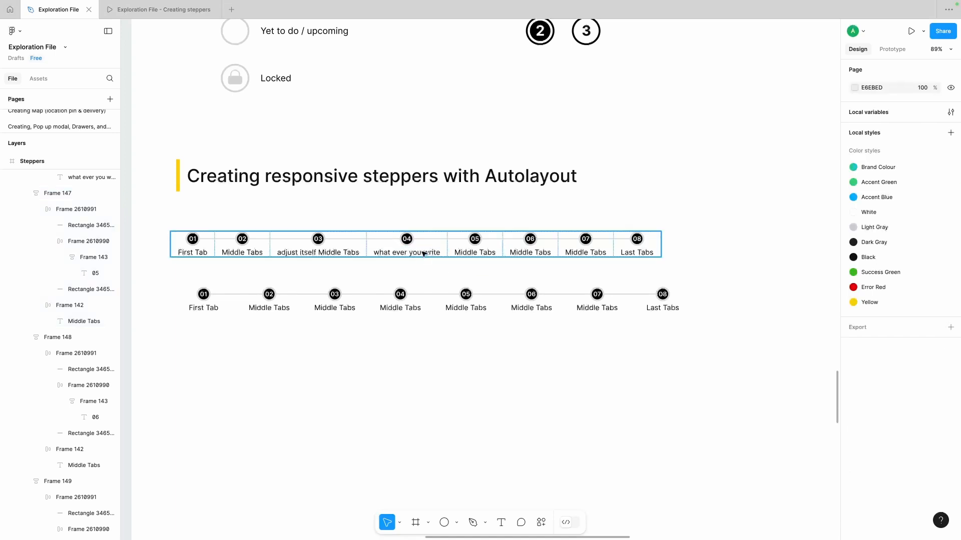
pyautogui.click(423, 254)
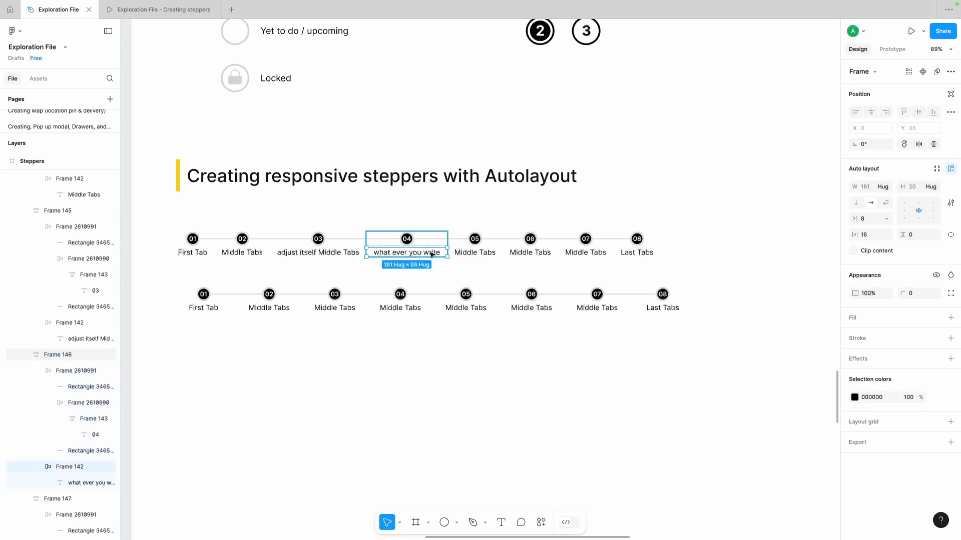
pyautogui.doubleClick(430, 254)
pyautogui.doubleClick(431, 253)
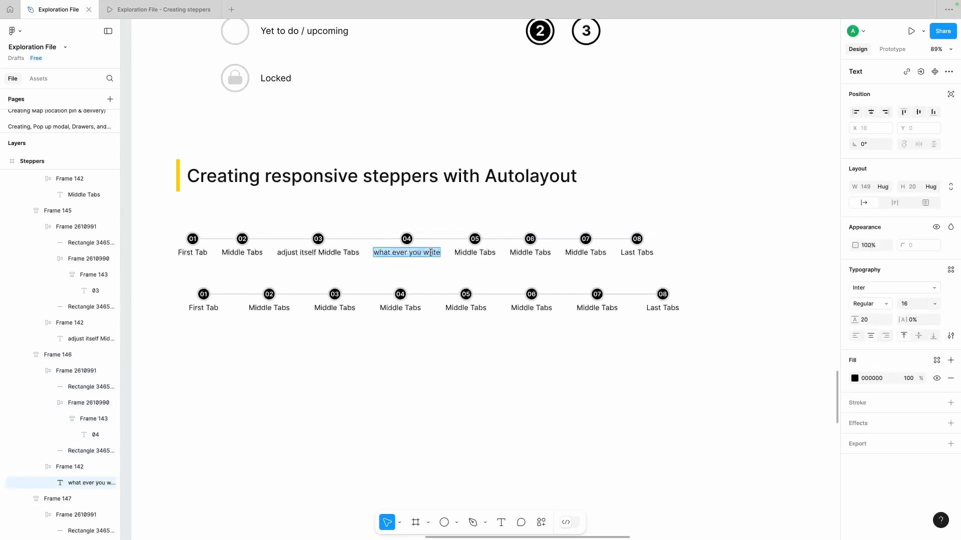
# Compare the width sizing of unit 04's number row and label frame in the upper stepper with unit 04 in the lower stepper
pyautogui.click(408, 241)
pyautogui.doubleClick(409, 241)
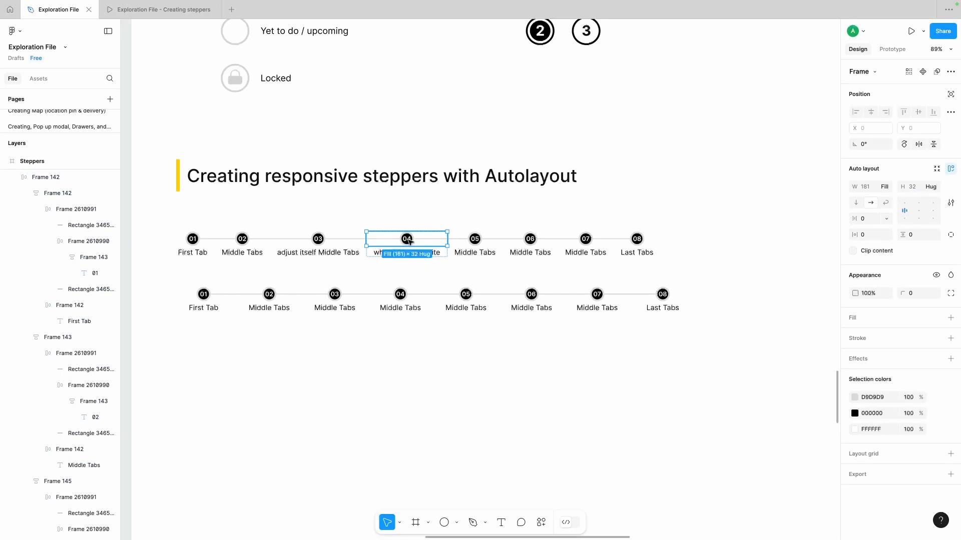
pyautogui.click(373, 253)
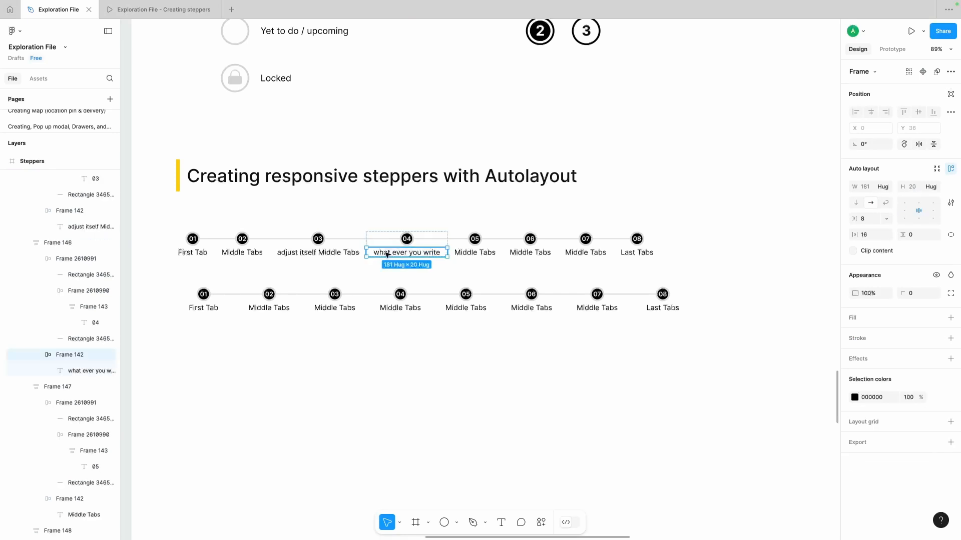
pyautogui.click(423, 239)
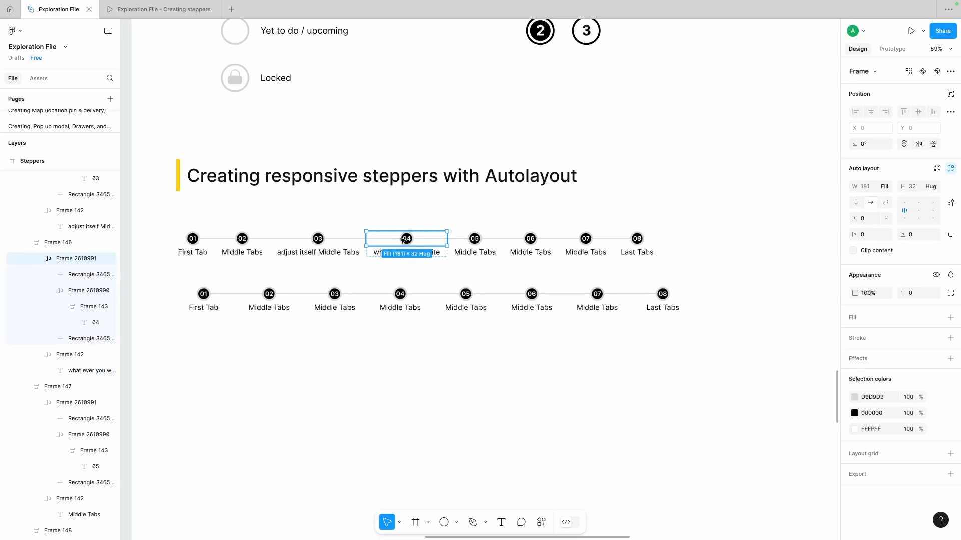
pyautogui.click(404, 273)
pyautogui.click(400, 296)
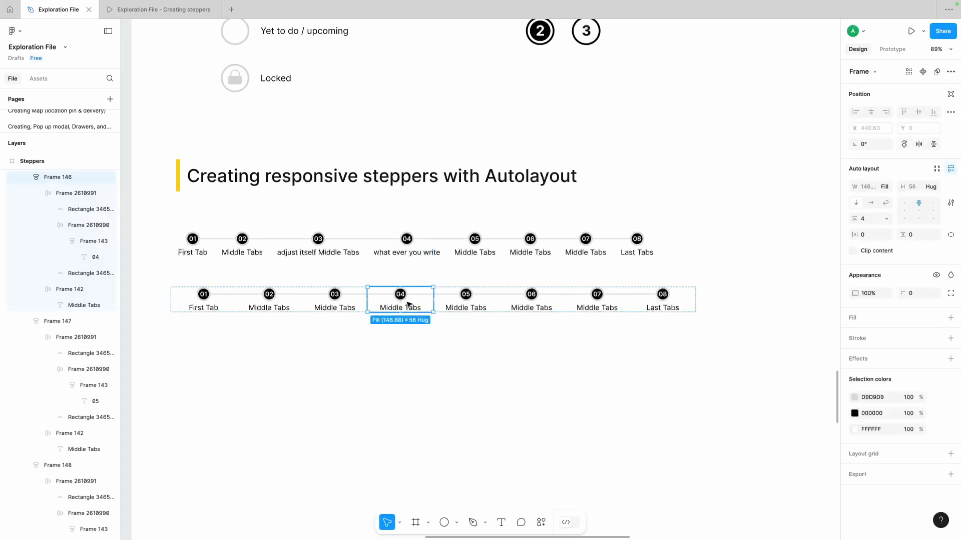
pyautogui.click(354, 354)
# Hide units 06 and 03 of the lower stepper
pyautogui.scroll(-2, 354, 354)
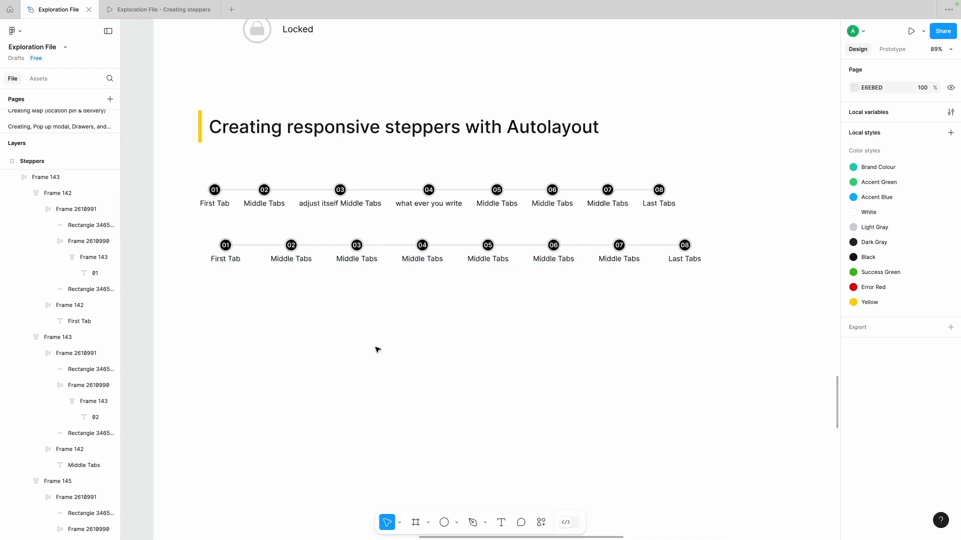
pyautogui.doubleClick(564, 246)
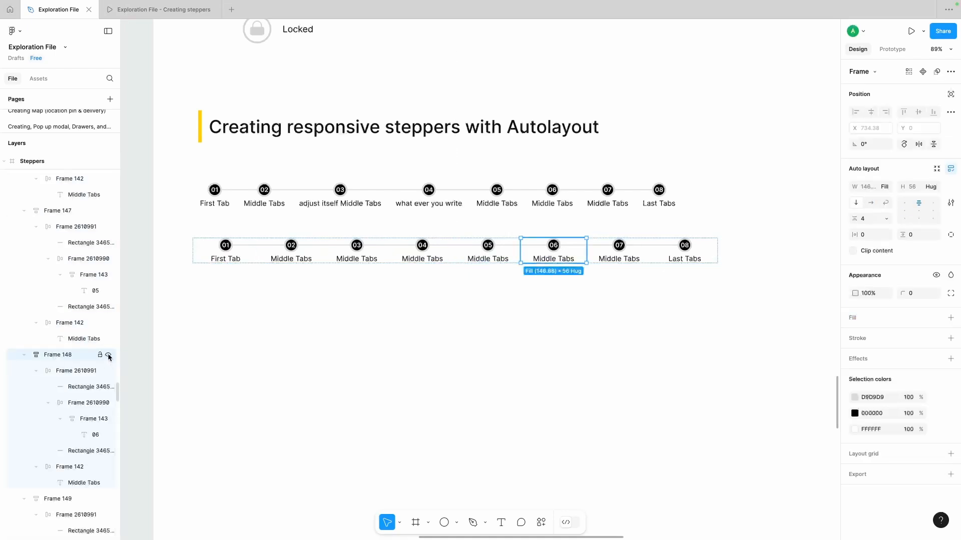
pyautogui.click(108, 355)
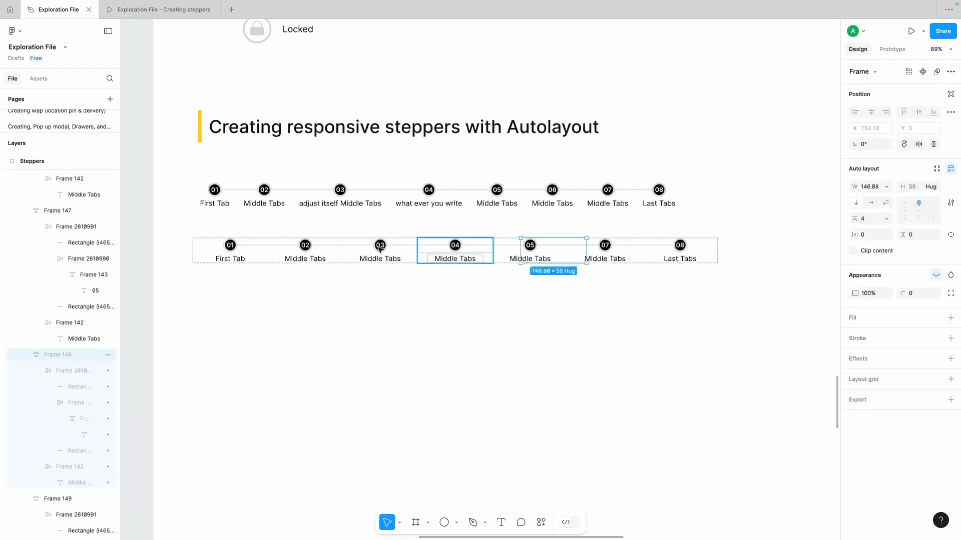
pyautogui.doubleClick(380, 247)
pyautogui.click(367, 308)
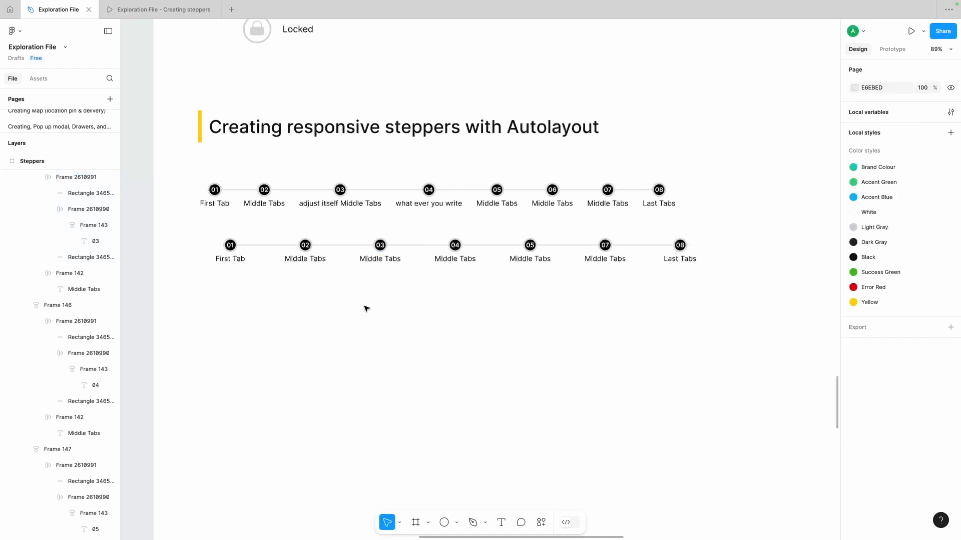
pyautogui.click(380, 246)
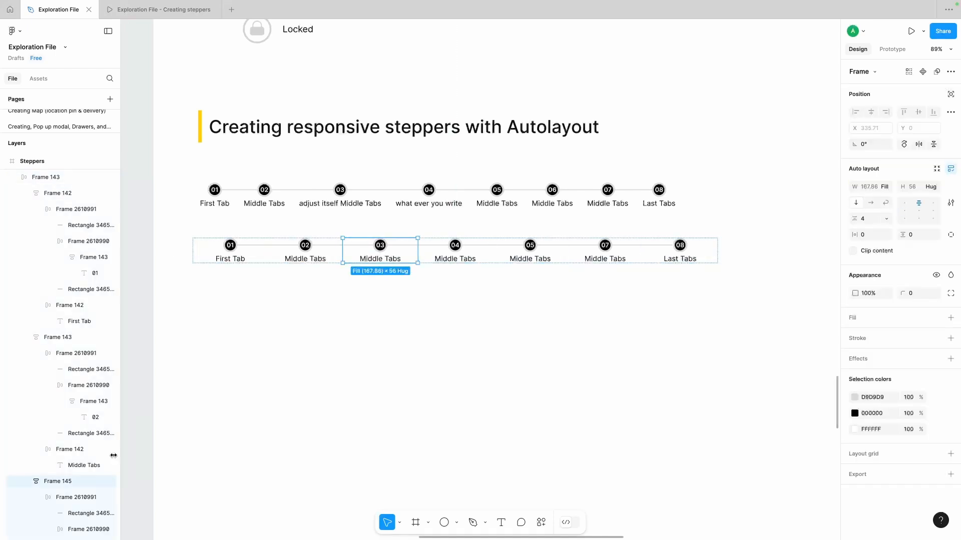
pyautogui.click(108, 481)
pyautogui.click(325, 374)
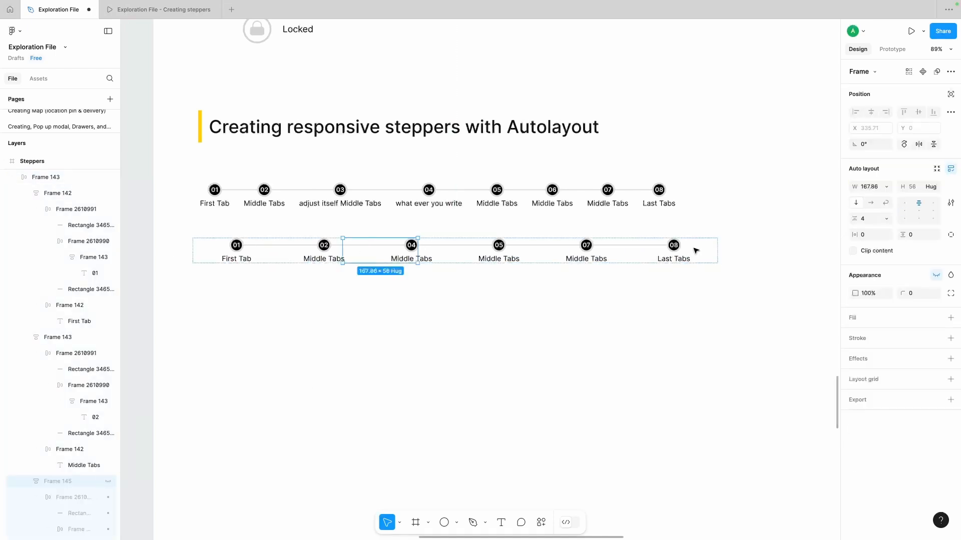
pyautogui.click(677, 250)
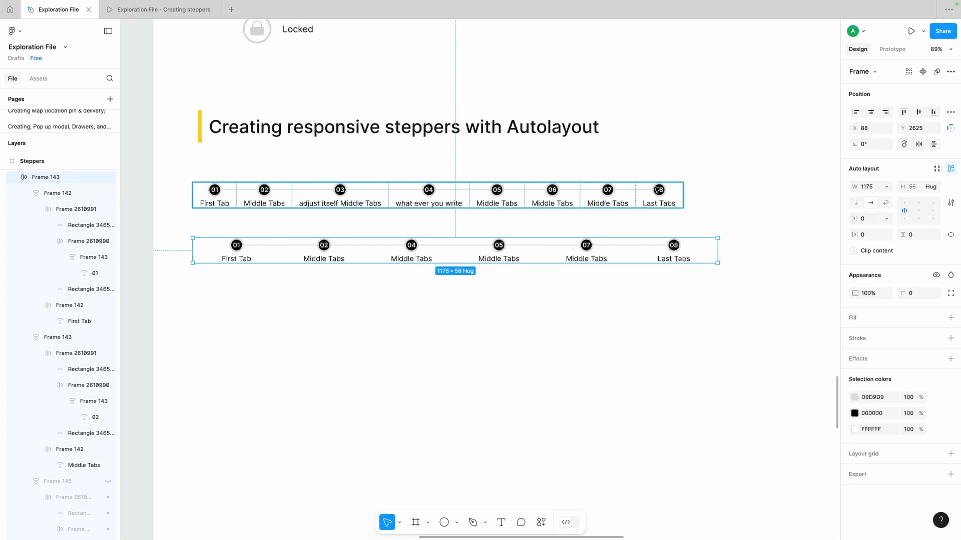
# Hide units 05 and 03 of the upper stepper
pyautogui.click(510, 195)
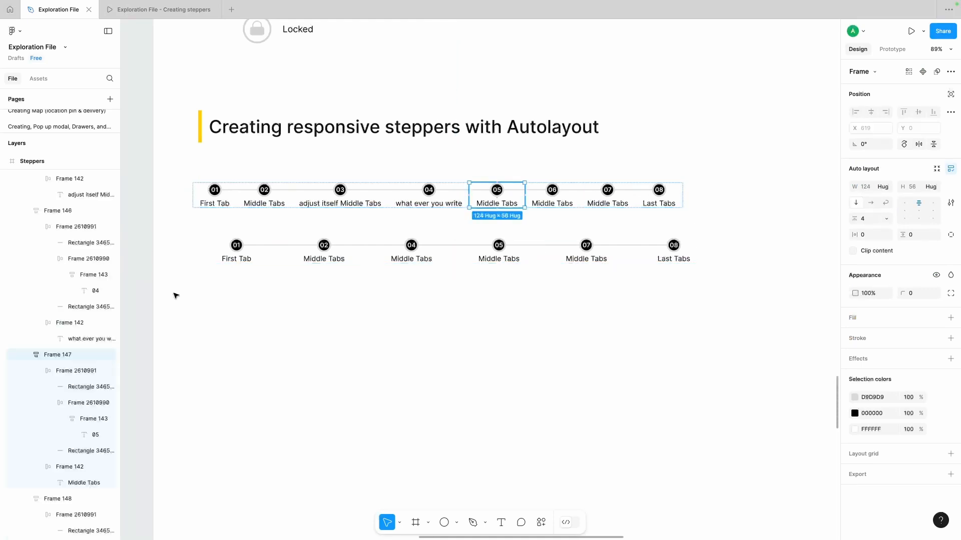
pyautogui.click(109, 355)
pyautogui.click(345, 202)
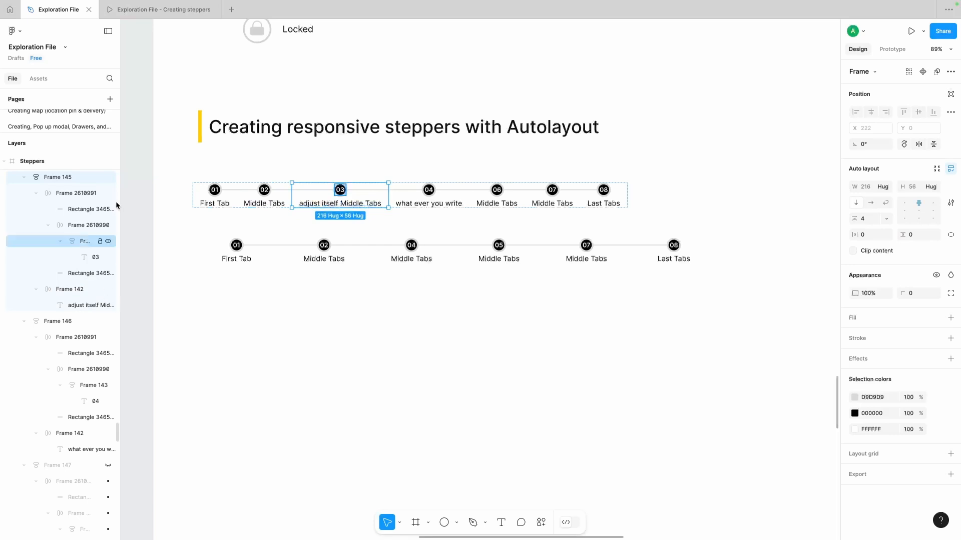
pyautogui.click(108, 178)
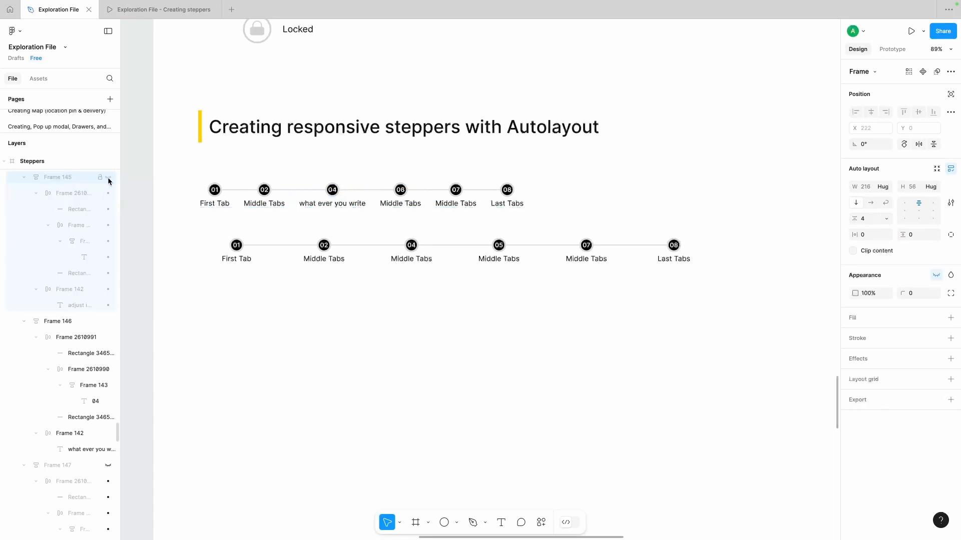
pyautogui.click(443, 327)
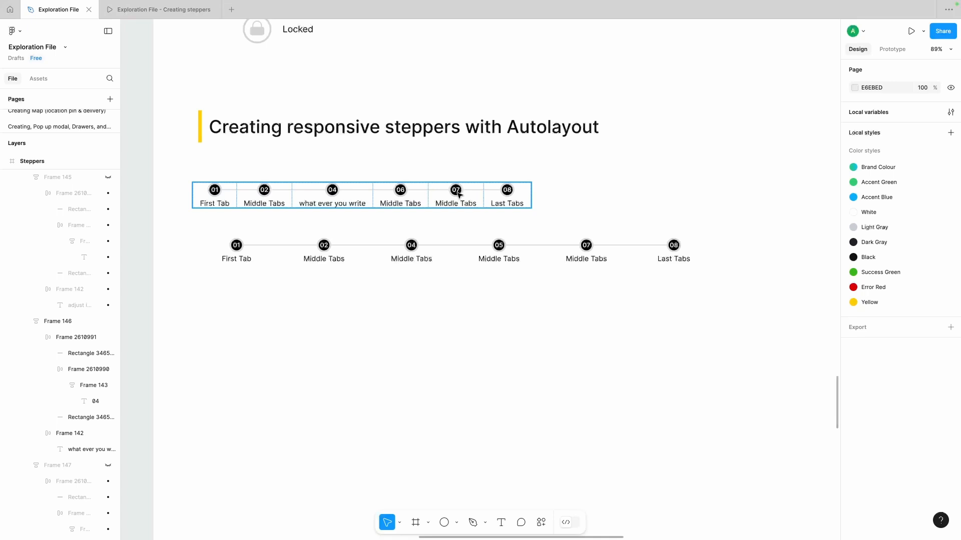
pyautogui.click(457, 192)
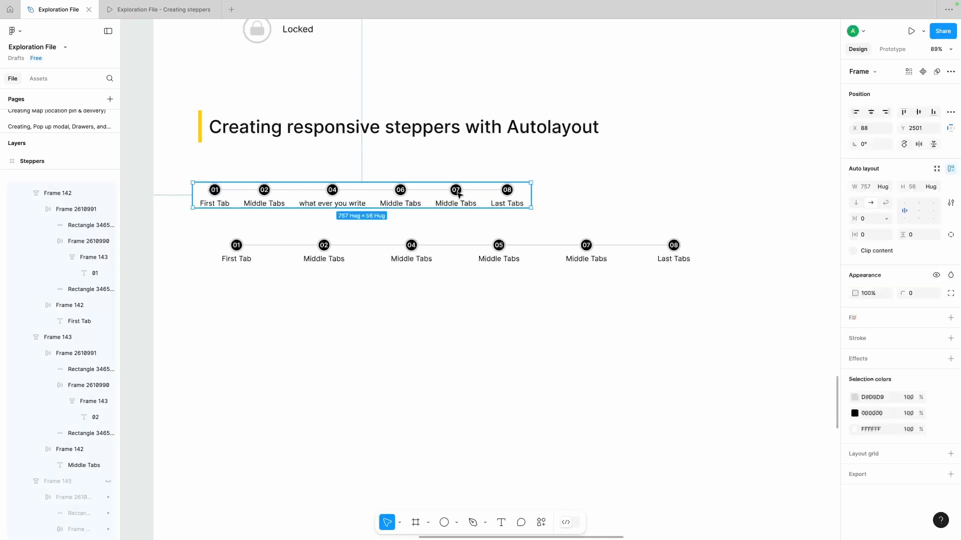
pyautogui.click(553, 174)
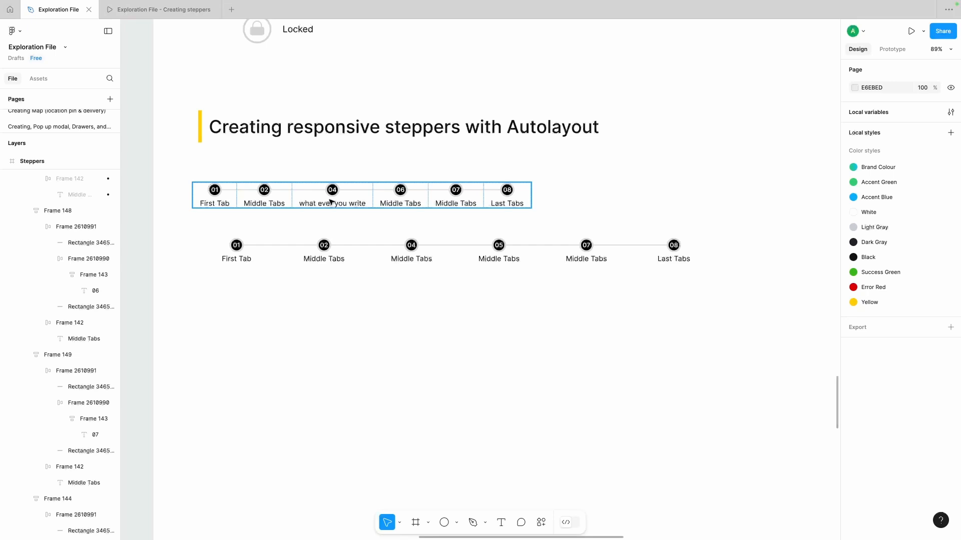
pyautogui.click(331, 202)
pyautogui.click(277, 317)
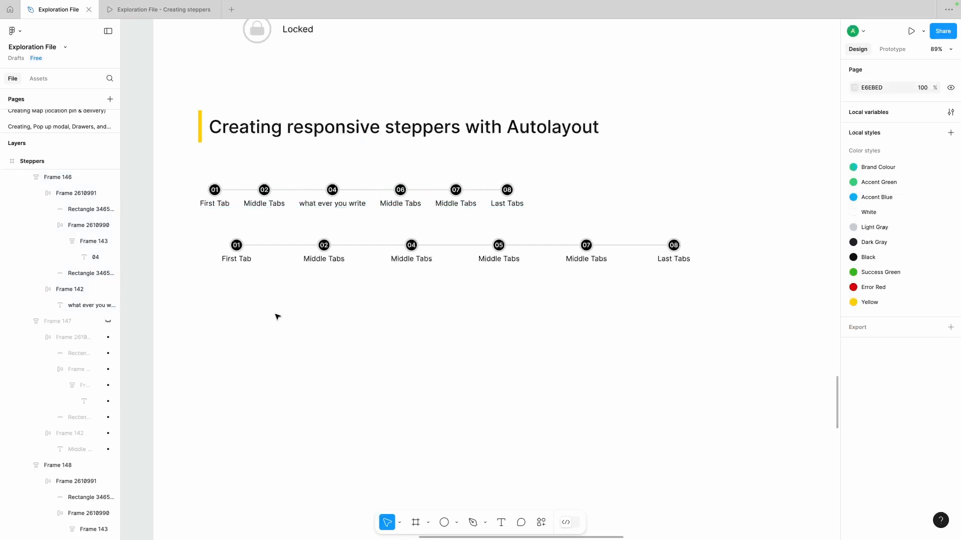
# Look over the numeric, progress and vertical stepper component sets and the "Lets make it interactive" section
pyautogui.scroll(-6, 301, 332)
pyautogui.scroll(-3, 300, 332)
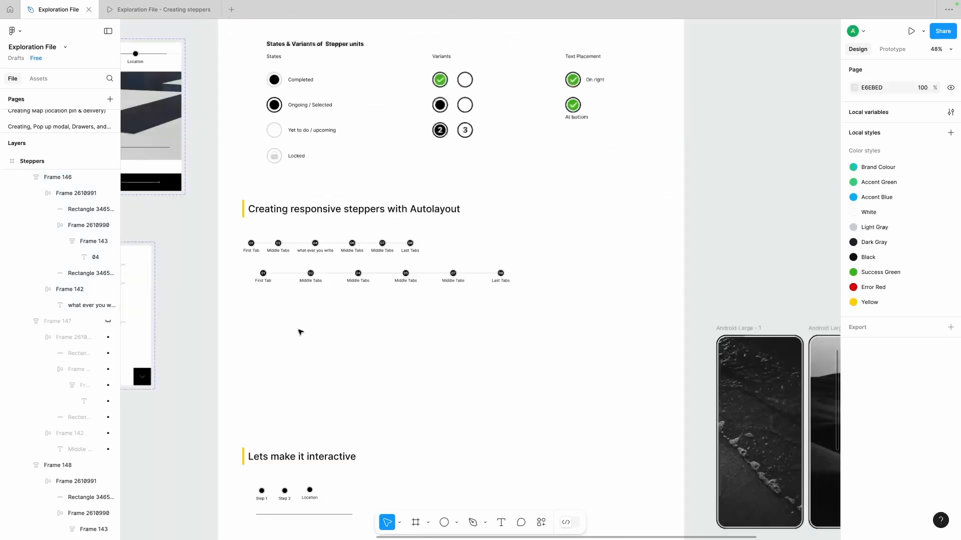
pyautogui.scroll(2, 303, 317)
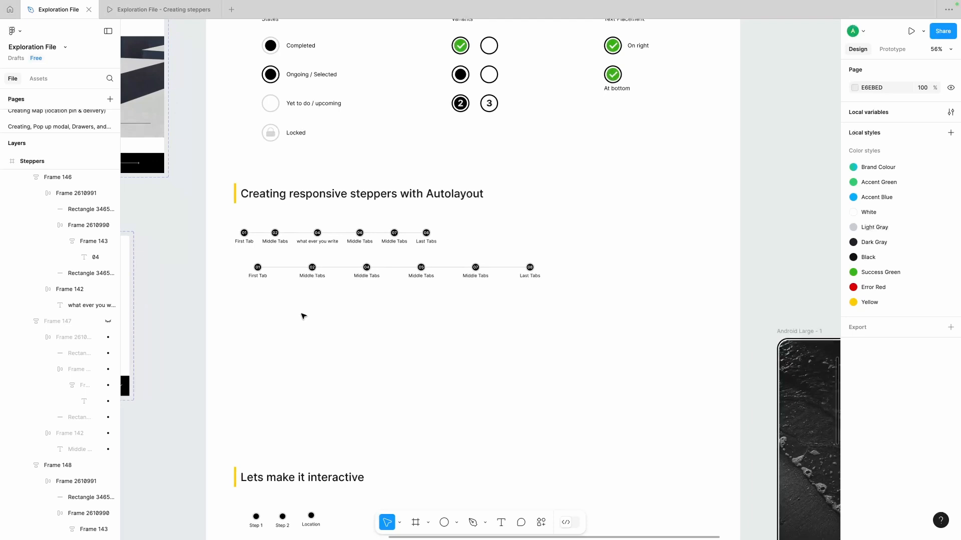
pyautogui.hscroll(1, 303, 316)
pyautogui.scroll(-5, 349, 286)
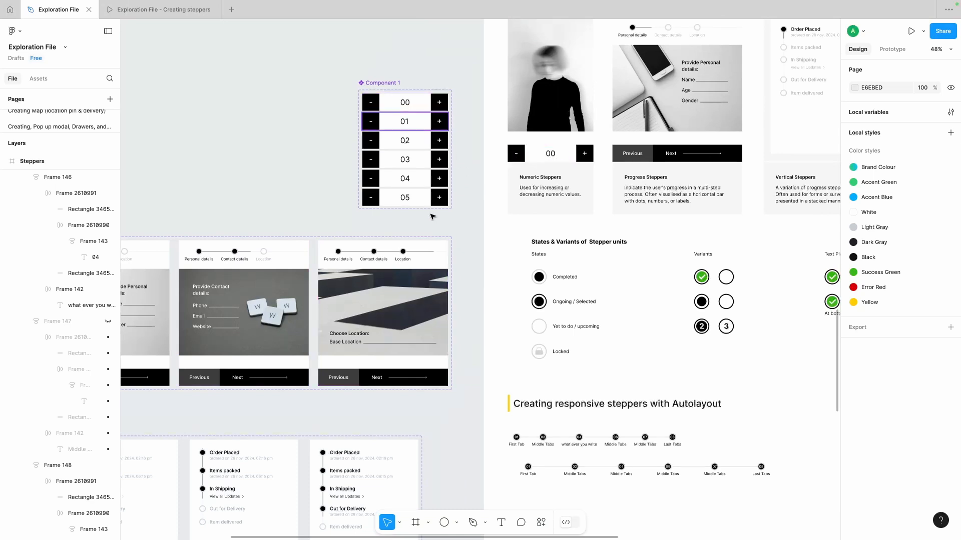
pyautogui.scroll(3, 431, 108)
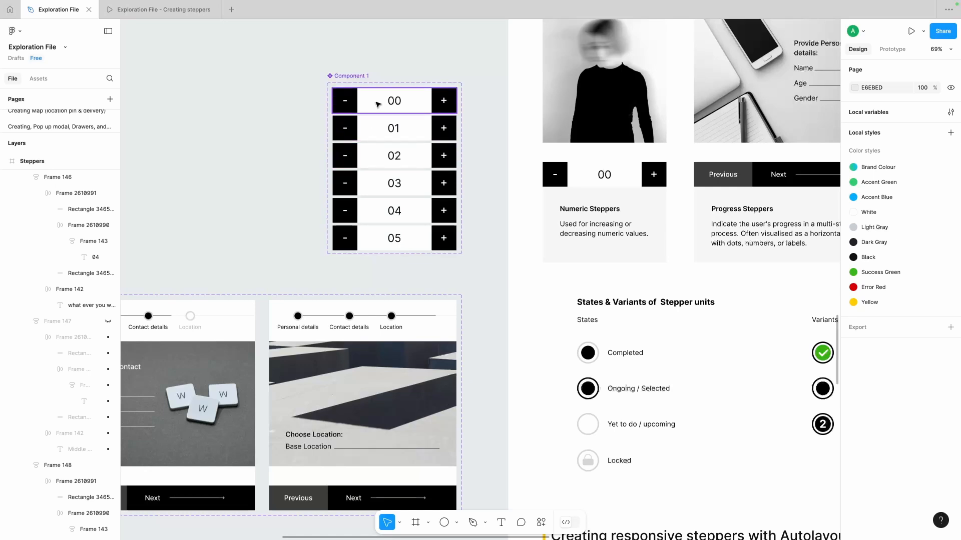
pyautogui.scroll(-5, 485, 135)
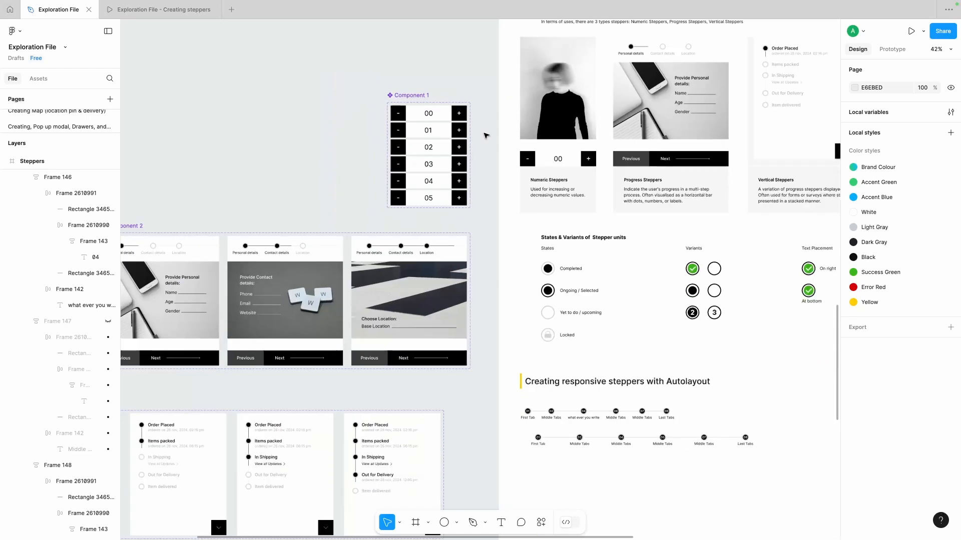
pyautogui.hscroll(1, 500, 145)
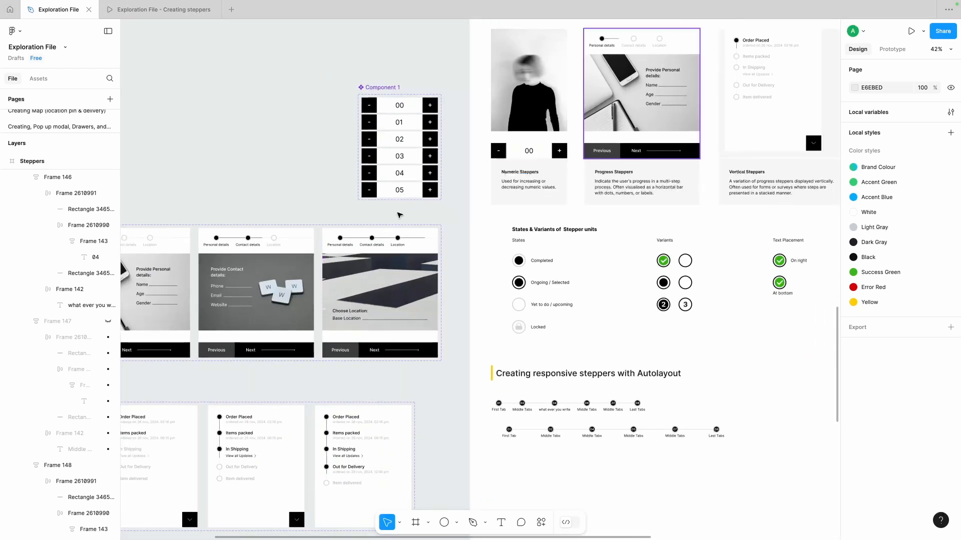
pyautogui.hscroll(-3, 372, 322)
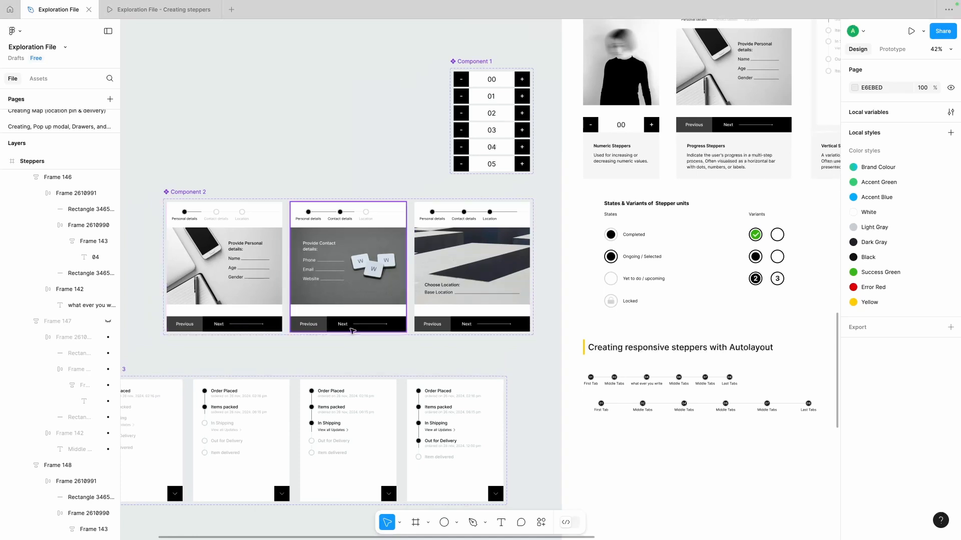
pyautogui.scroll(-4, 434, 275)
pyautogui.hscroll(-5, 434, 274)
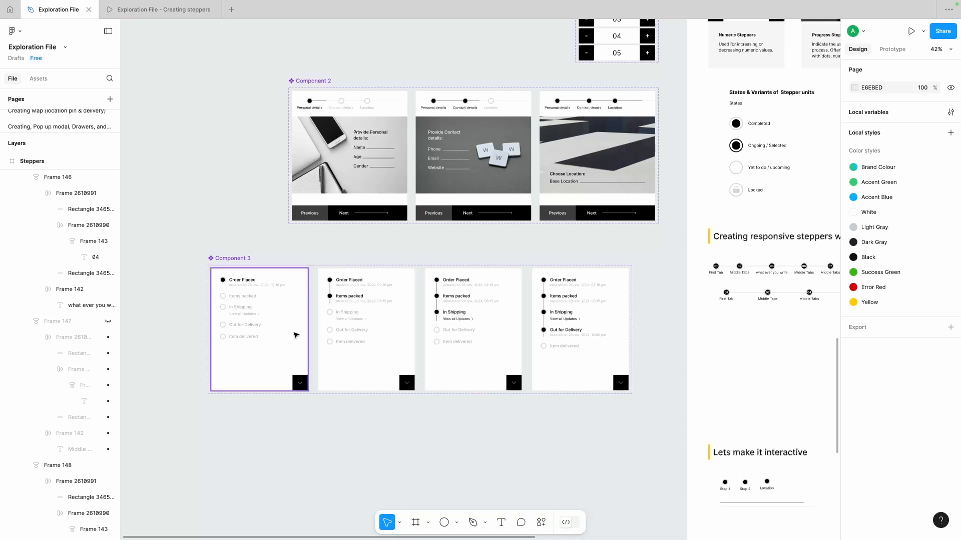
pyautogui.hscroll(2, 508, 332)
pyautogui.scroll(-1, 508, 332)
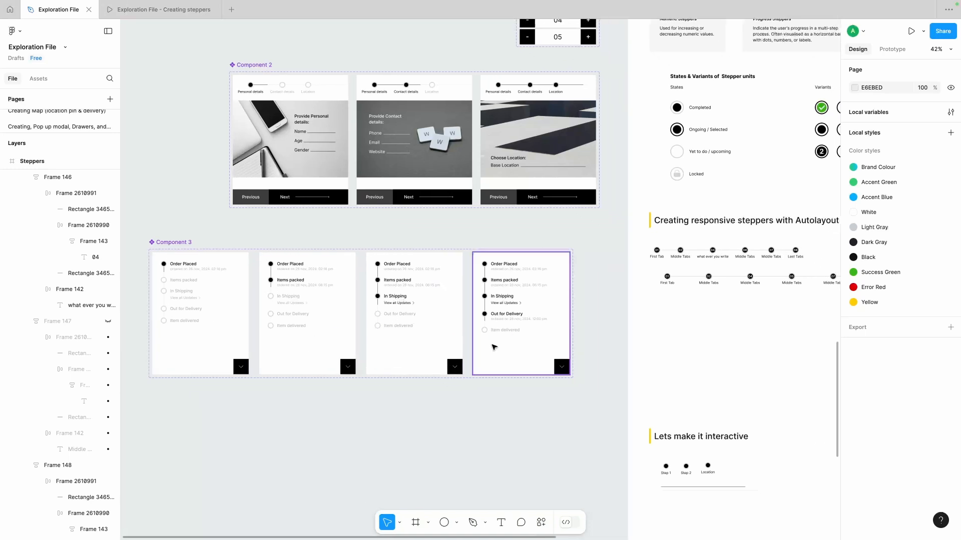
pyautogui.hscroll(5, 517, 350)
pyautogui.scroll(-2, 517, 350)
pyautogui.scroll(1, 520, 352)
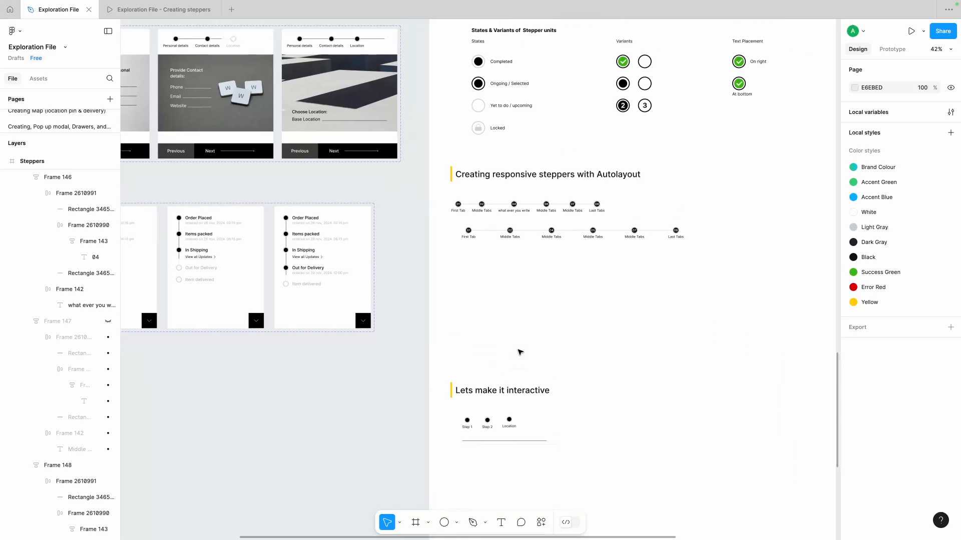
pyautogui.hscroll(2, 521, 352)
pyautogui.scroll(-1, 520, 352)
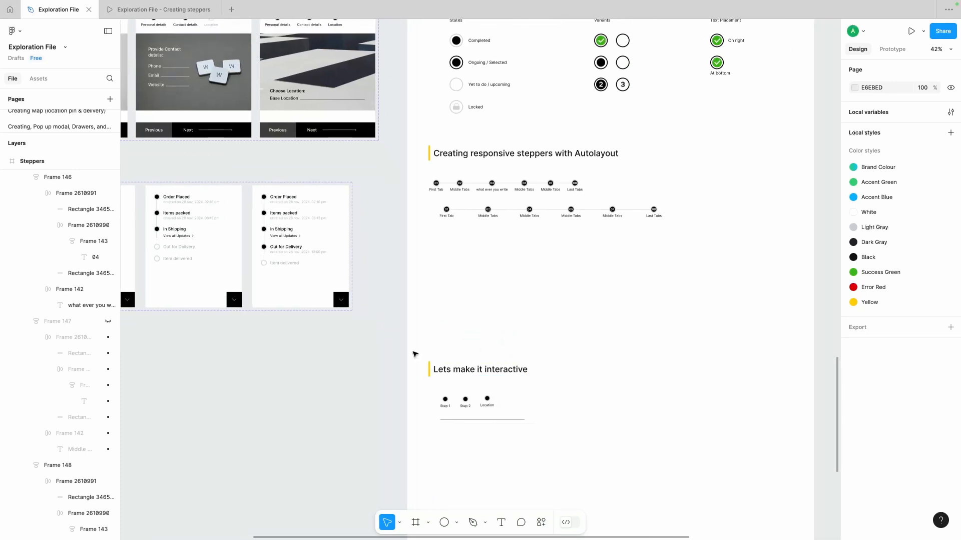
# Move the Android Large - 2 phone frame with the dunes image beside the "Lets make it interactive" section of the Steppers board
pyautogui.hscroll(10, 414, 354)
pyautogui.scroll(-2, 415, 354)
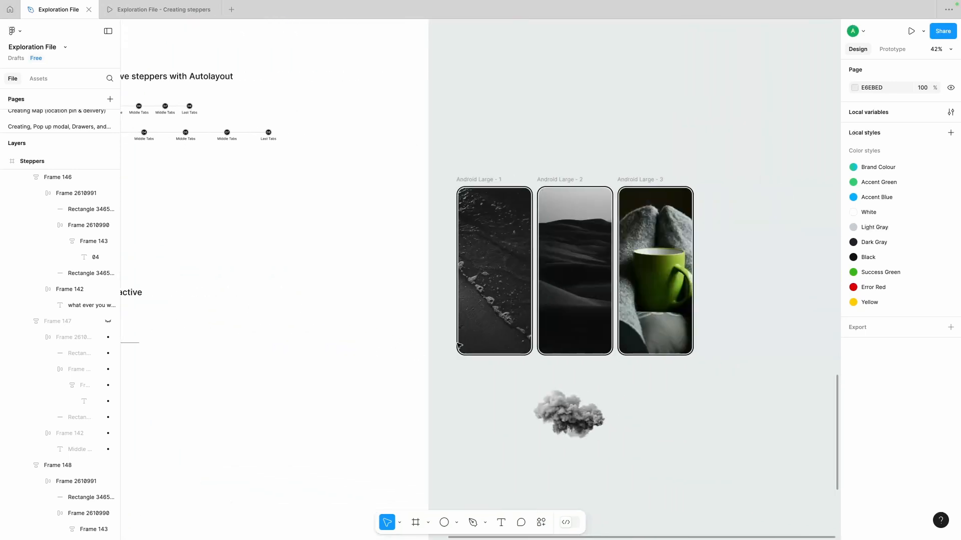
pyautogui.click(580, 301)
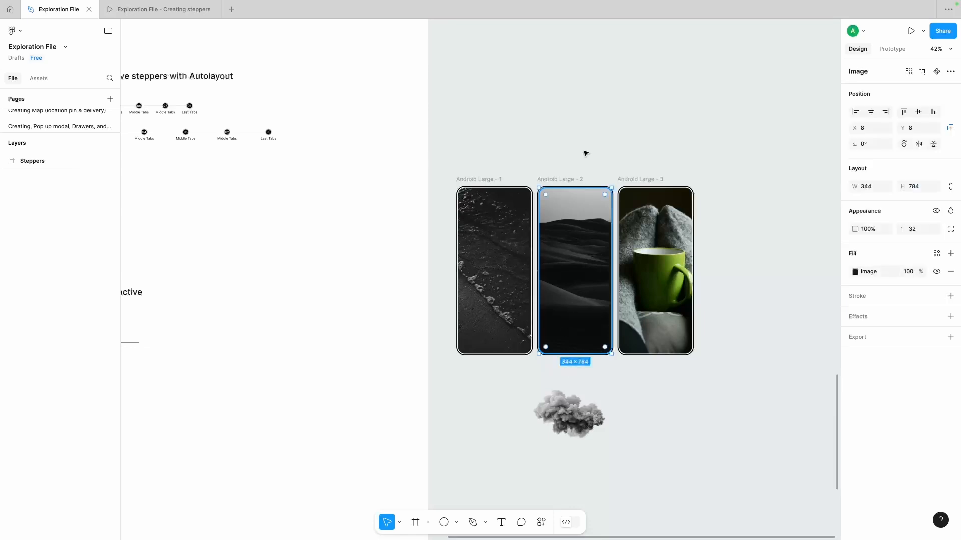
pyautogui.click(564, 170)
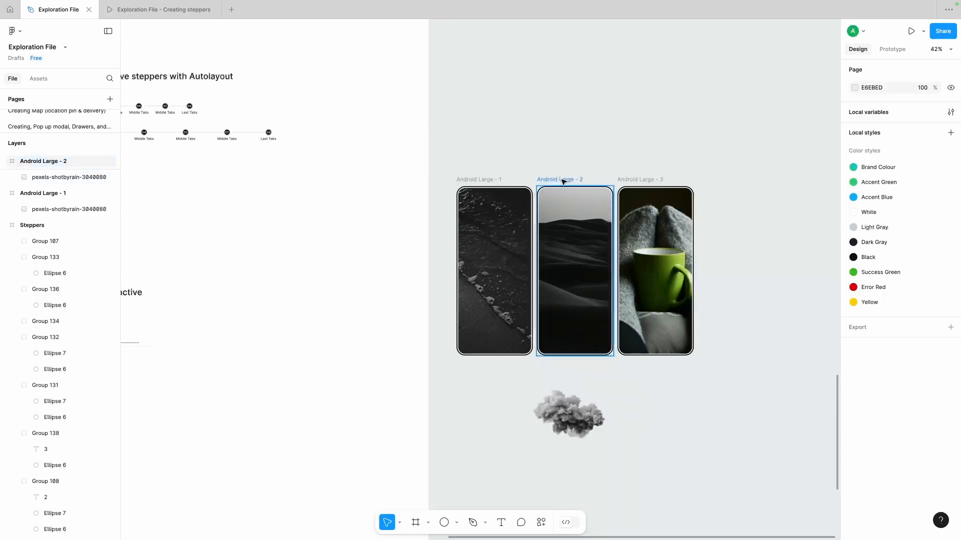
pyautogui.moveTo(559, 180); pyautogui.dragTo(215, 244)
pyautogui.hscroll(-6, 215, 245)
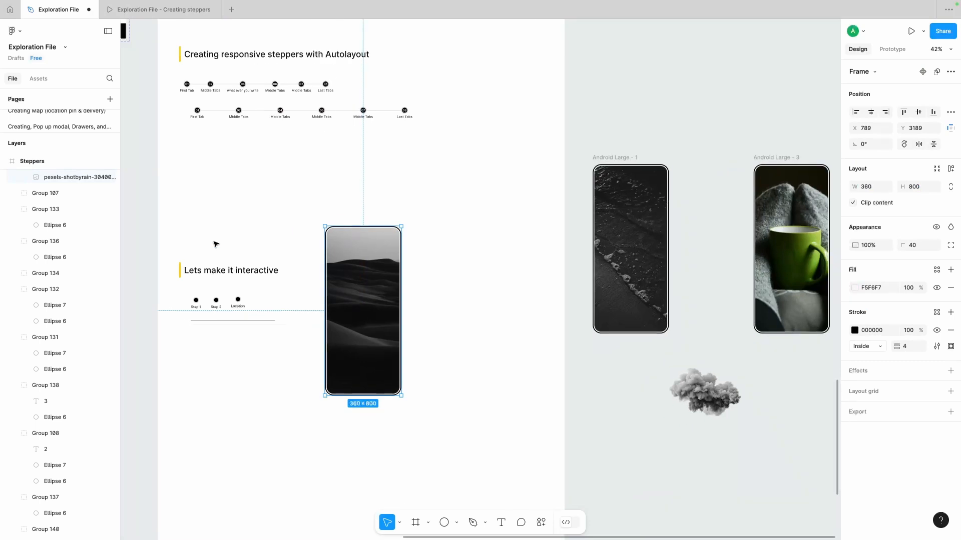
pyautogui.moveTo(366, 246); pyautogui.dragTo(363, 336)
pyautogui.click(566, 450)
pyautogui.scroll(-2, 566, 452)
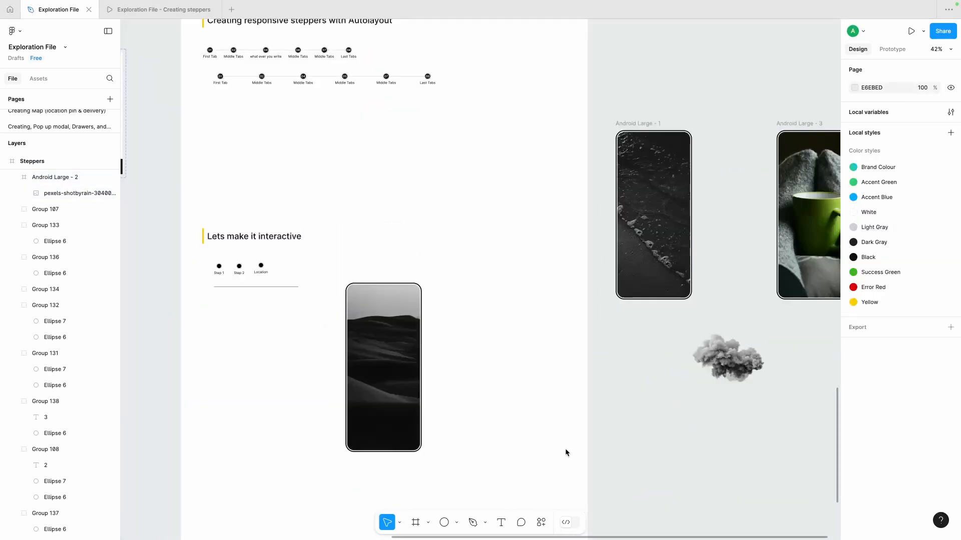
# Pull the Step 1 circle and label out of its row into the empty area below the Step 2 and Location circles
pyautogui.scroll(-2, 305, 298)
pyautogui.scroll(5, 242, 265)
pyautogui.click(216, 197)
pyautogui.moveTo(216, 197); pyautogui.dragTo(326, 297)
pyautogui.click(337, 356)
pyautogui.scroll(-1, 336, 356)
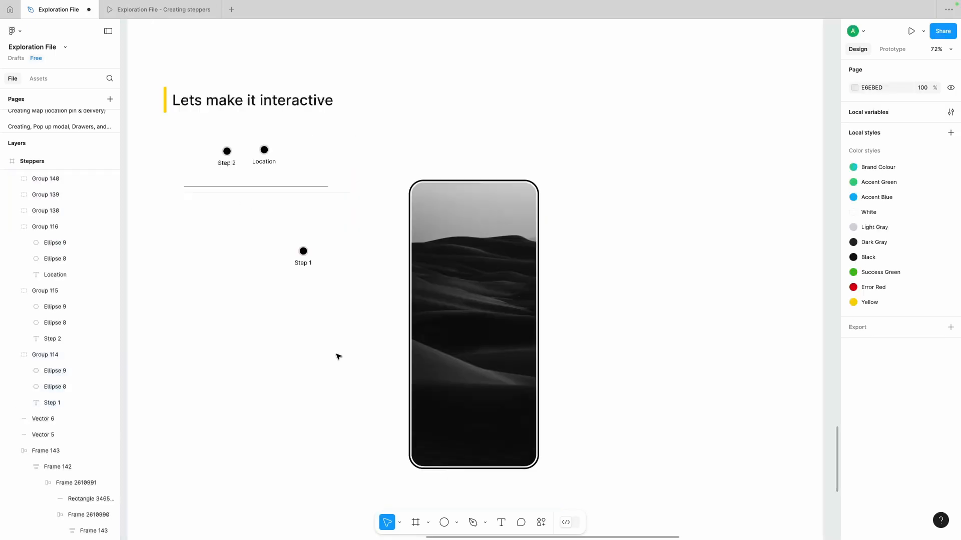
# Move the dunes phone frame slightly and duplicate it twice to make a row of three phone frames
pyautogui.moveTo(602, 217); pyautogui.dragTo(577, 241)
pyautogui.moveTo(458, 347); pyautogui.dragTo(737, 252)
pyautogui.click(303, 305)
# Draw a rectangle below the Step 1 circle and set its size to 300 by 64
pyautogui.scroll(-1, 350, 401)
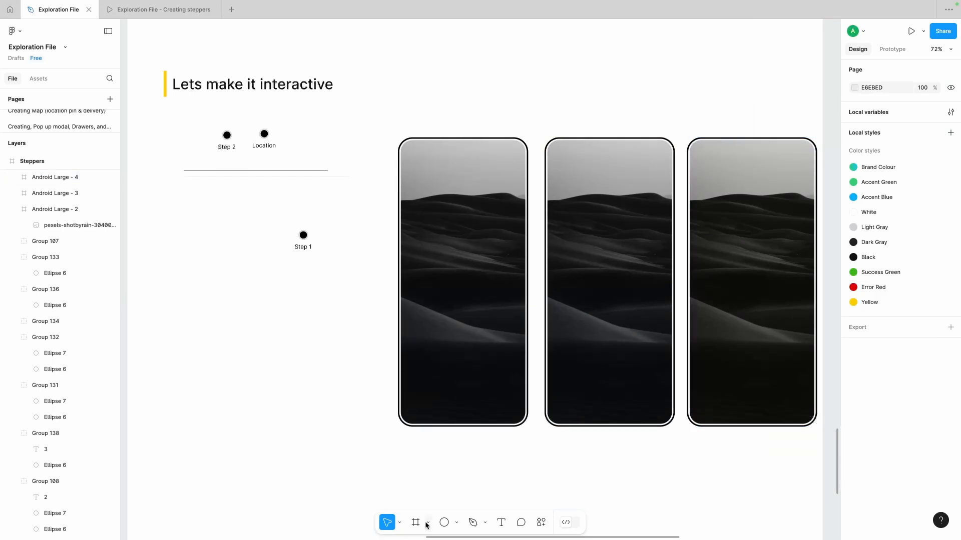
pyautogui.click(457, 522)
pyautogui.click(465, 424)
pyautogui.moveTo(193, 263)
pyautogui.mouseDown()
pyautogui.moveTo(328, 313)
pyautogui.moveTo(328, 298)
pyautogui.mouseUp()
pyautogui.click(874, 188)
pyautogui.write('300')
pyautogui.press('Return')
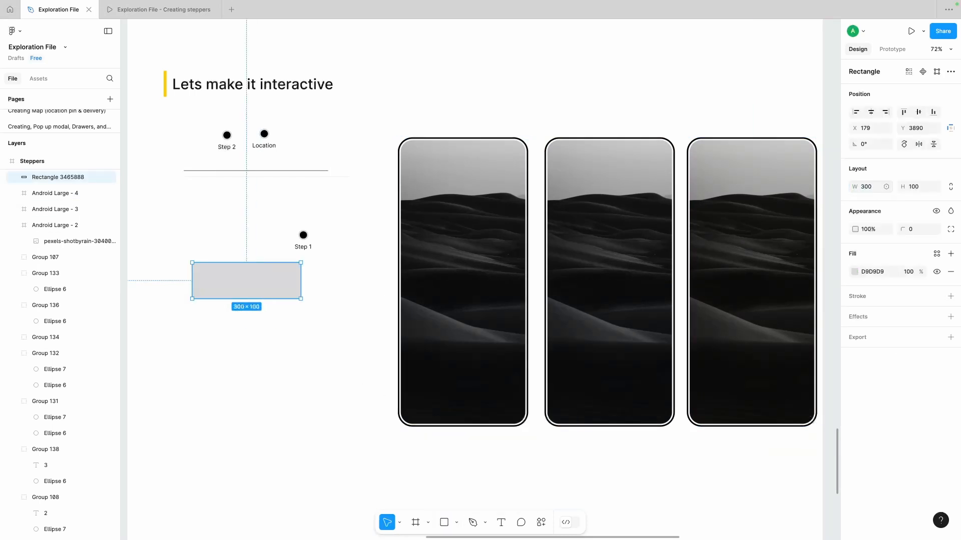
pyautogui.click(917, 188)
pyautogui.write('64')
pyautogui.press('Return')
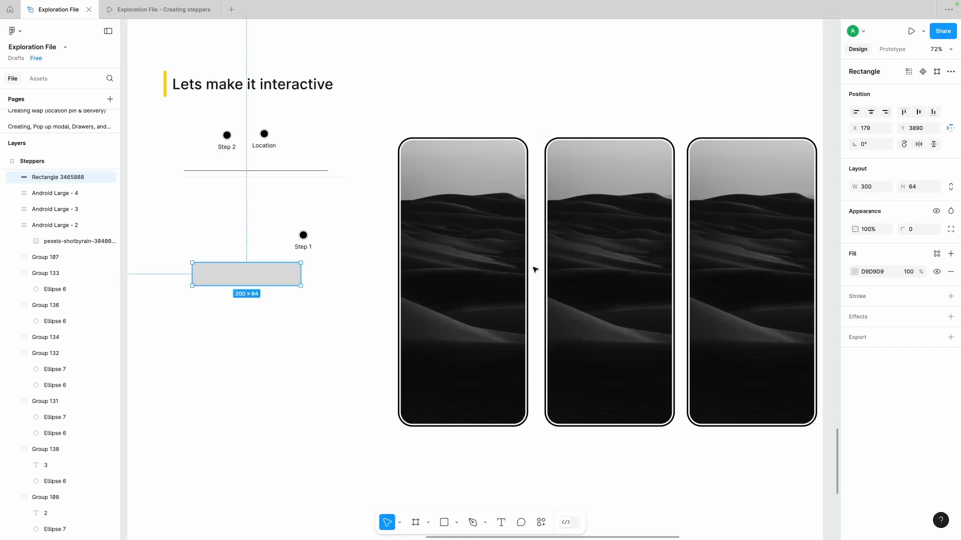
# Give the rectangle a white FFFFFF fill, a 1 px black inside stroke and a corner radius of 40, moving it below Step 1
pyautogui.click(854, 272)
pyautogui.moveTo(735, 299); pyautogui.dragTo(715, 283)
pyautogui.click(950, 297)
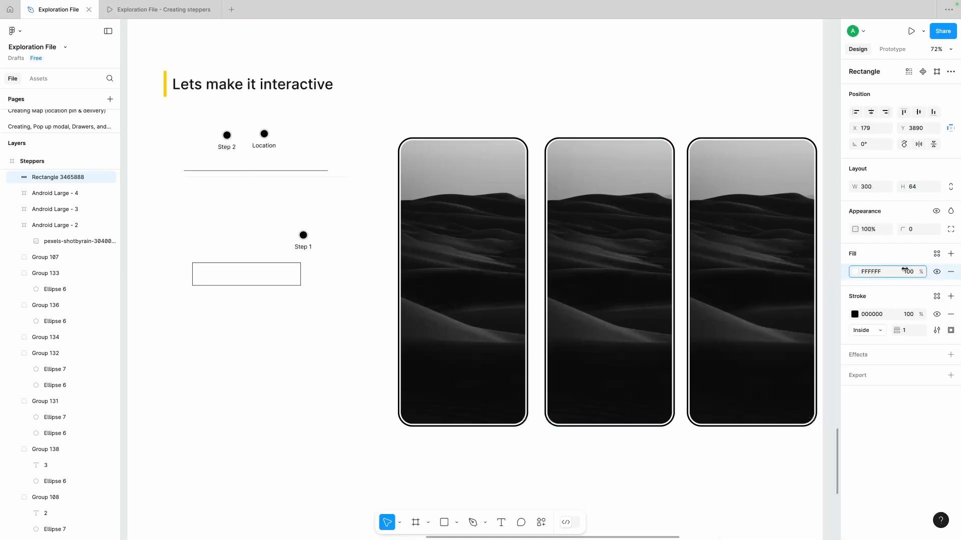
pyautogui.click(916, 229)
pyautogui.write('40')
pyautogui.press('Return')
pyautogui.moveTo(292, 279); pyautogui.dragTo(335, 295)
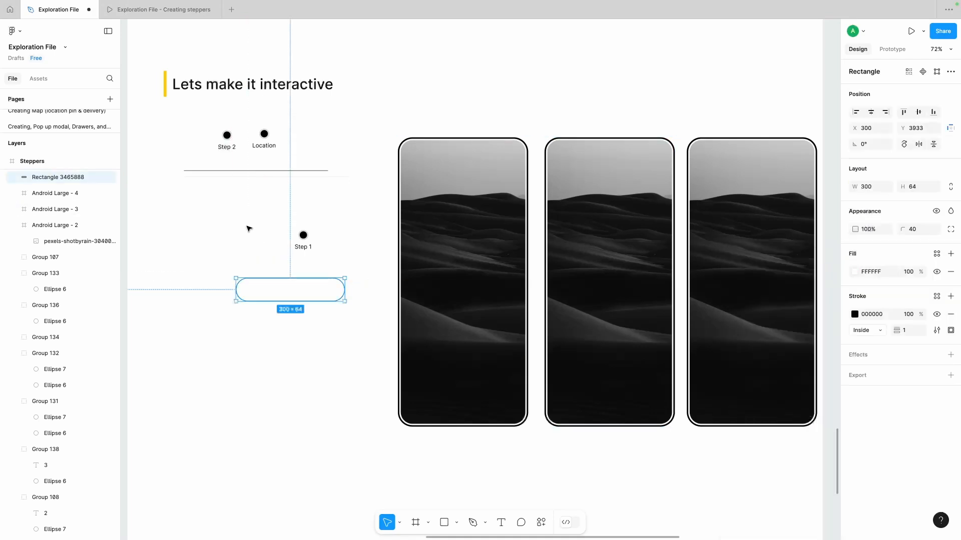
# Add the text "Next" centred on the rounded button, in Semi Bold weight and a larger font size
pyautogui.click(249, 227)
pyautogui.click(500, 522)
pyautogui.click(288, 328)
pyautogui.write('Next')
pyautogui.press('Escape')
pyautogui.press('Escape')
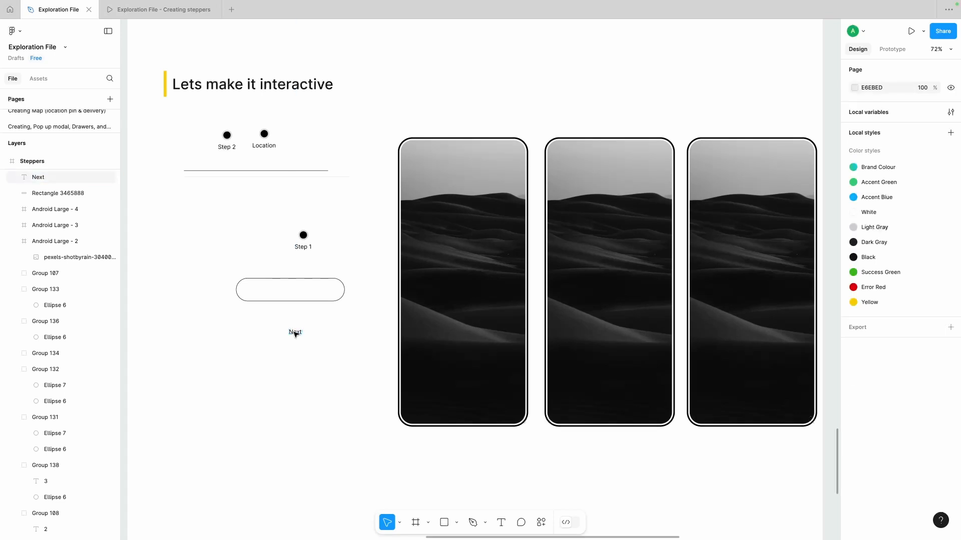
pyautogui.moveTo(293, 330); pyautogui.dragTo(290, 292)
pyautogui.click(883, 304)
pyautogui.click(883, 328)
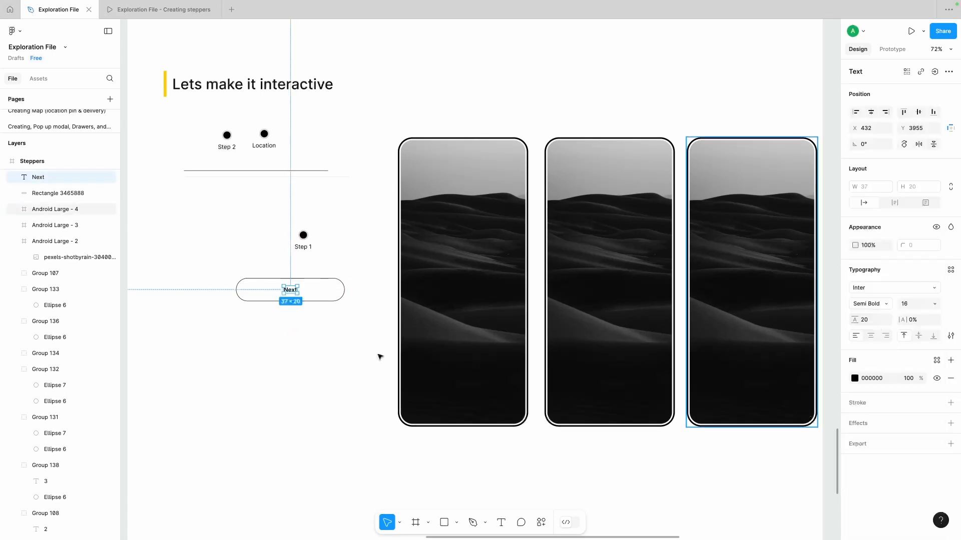
pyautogui.click(934, 304)
pyautogui.click(923, 339)
# Group the button with its Next label and place it centred near the bottom of the first phone frame, at X 30, Y 706
pyautogui.click(304, 328)
pyautogui.moveTo(304, 328); pyautogui.dragTo(479, 414)
pyautogui.hotkey('ctrl', 'g')
pyautogui.click(309, 345)
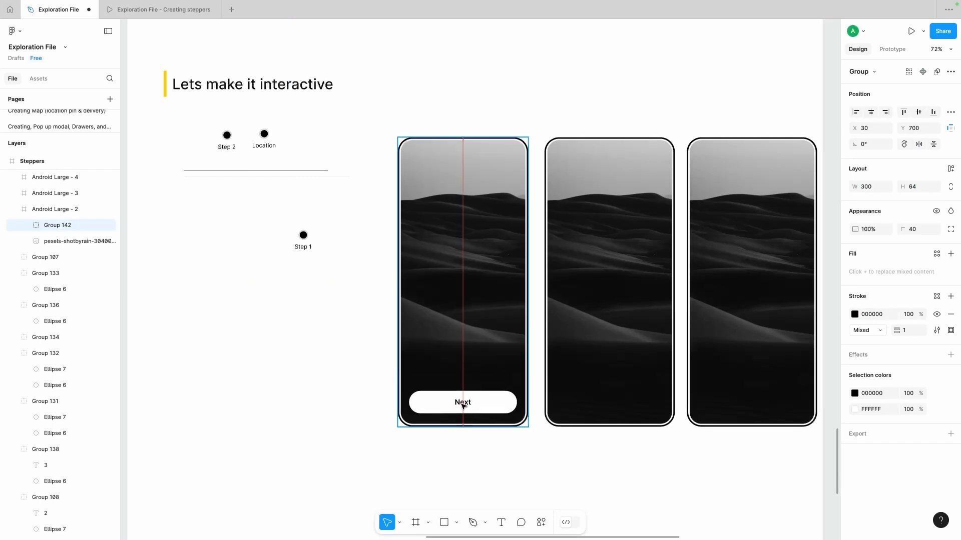
pyautogui.press('Up')
pyautogui.press('Up')
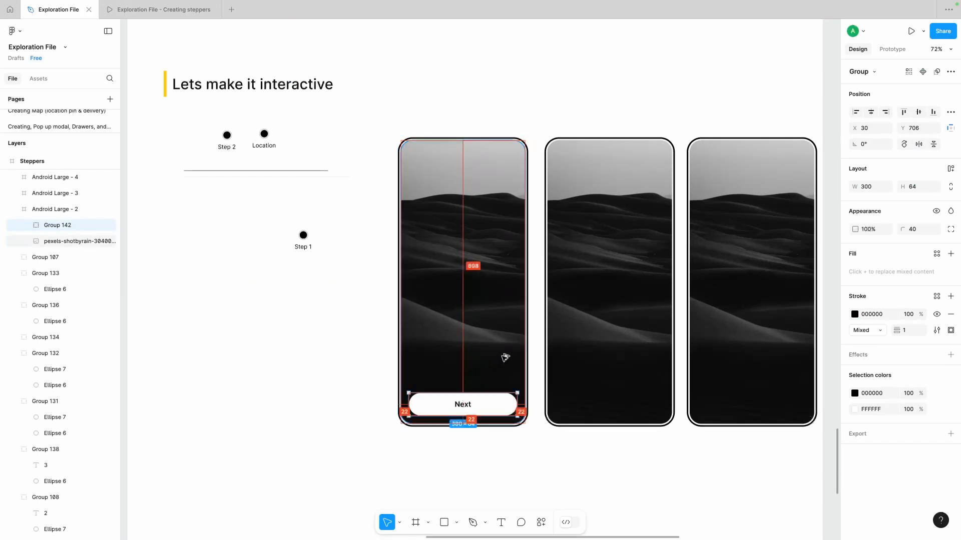
pyautogui.click(528, 367)
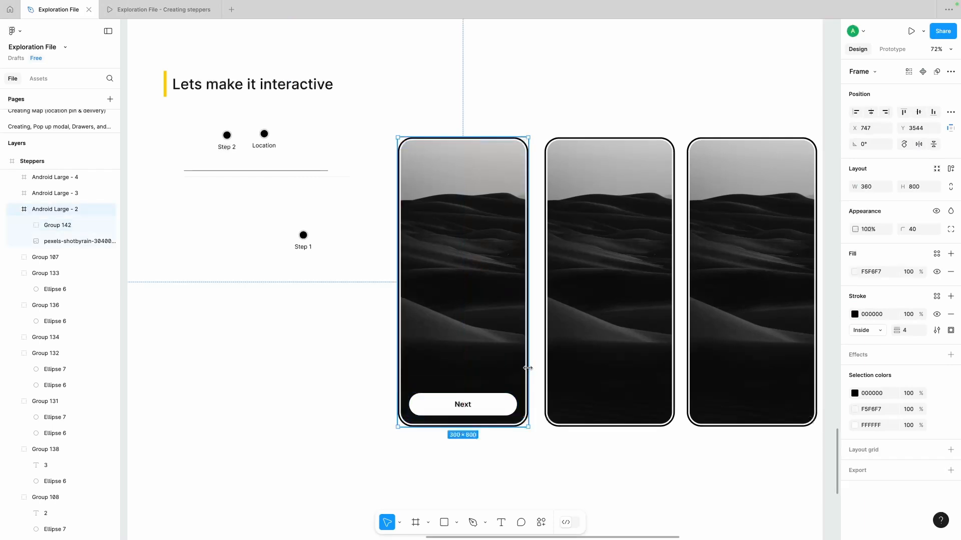
pyautogui.doubleClick(493, 408)
pyautogui.click(476, 436)
pyautogui.scroll(5, 475, 425)
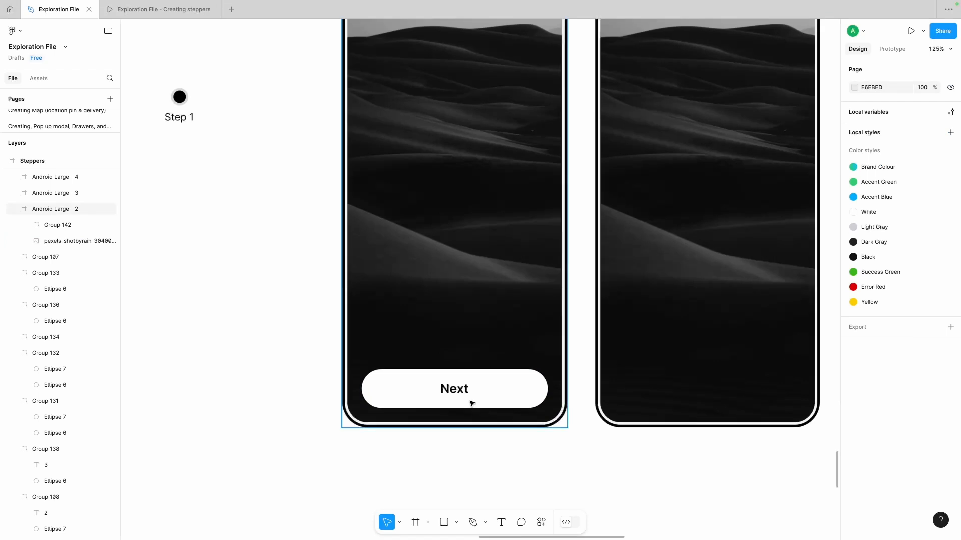
# Duplicate the Step 1 circle twice into a row of three and place the black line through the circles
pyautogui.scroll(-5, 473, 410)
pyautogui.click(305, 244)
pyautogui.moveTo(305, 244); pyautogui.dragTo(246, 232)
pyautogui.moveTo(247, 233); pyautogui.dragTo(309, 233)
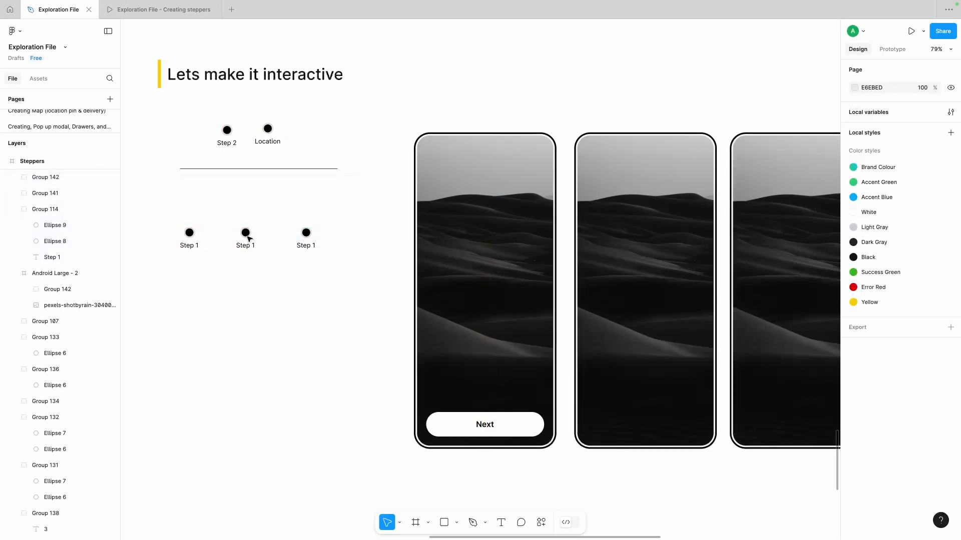
pyautogui.click(245, 233)
pyautogui.moveTo(236, 169); pyautogui.dragTo(222, 236)
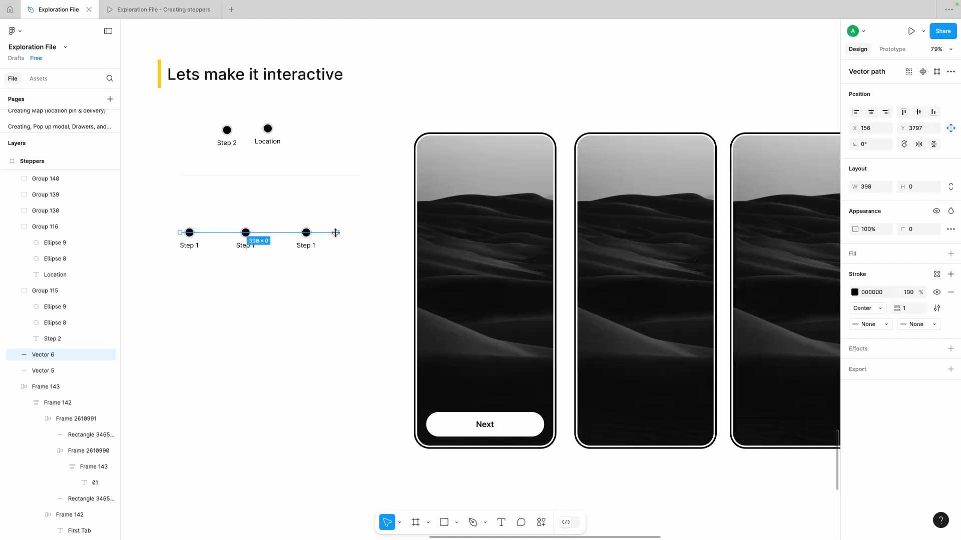
# Lengthen the connecting line to about 525 px and move the three-circle stepper above the phone frames
pyautogui.click(327, 282)
pyautogui.moveTo(159, 281); pyautogui.dragTo(595, 105)
pyautogui.hscroll(3, 594, 105)
pyautogui.scroll(1, 594, 106)
pyautogui.click(356, 190)
pyautogui.click(353, 175)
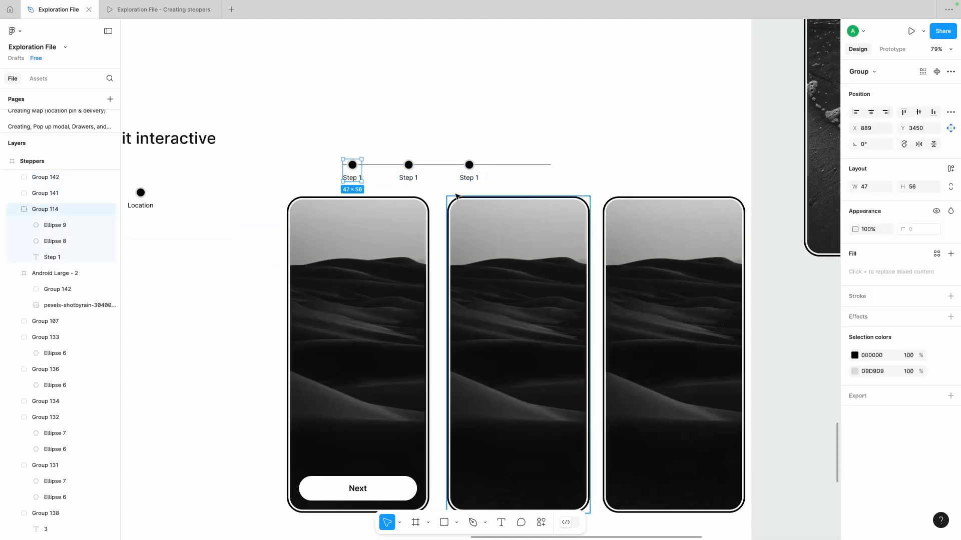
# Distribute the three phone frames horizontally, shift them left and set the spacing between them to 40
pyautogui.click(396, 249)
pyautogui.keyDown('shift'); pyautogui.click(528, 254); pyautogui.keyUp('shift')
pyautogui.keyDown('shift'); pyautogui.click(657, 235); pyautogui.keyUp('shift')
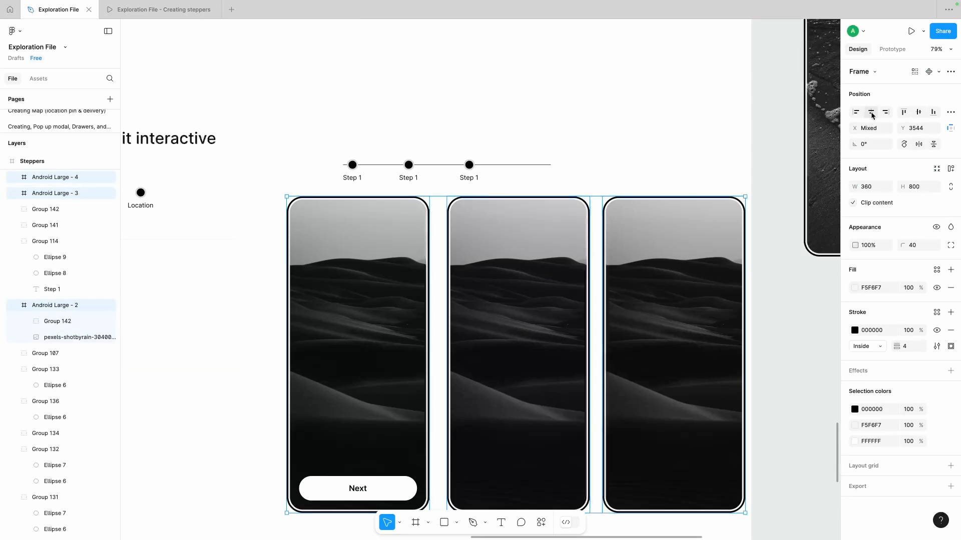
pyautogui.click(950, 112)
pyautogui.click(883, 155)
pyautogui.moveTo(656, 235); pyautogui.dragTo(624, 249)
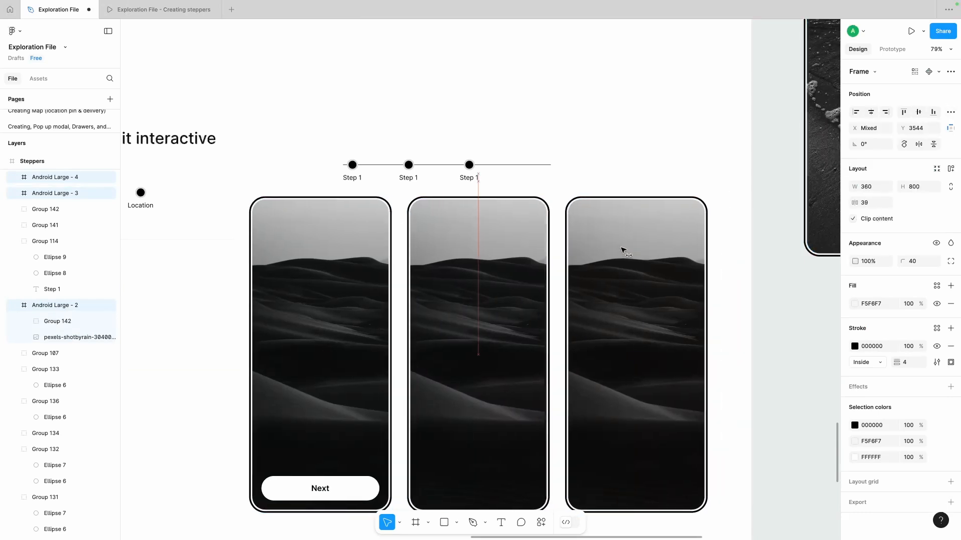
pyautogui.click(877, 203)
pyautogui.write('40')
pyautogui.press('Return')
pyautogui.click(474, 122)
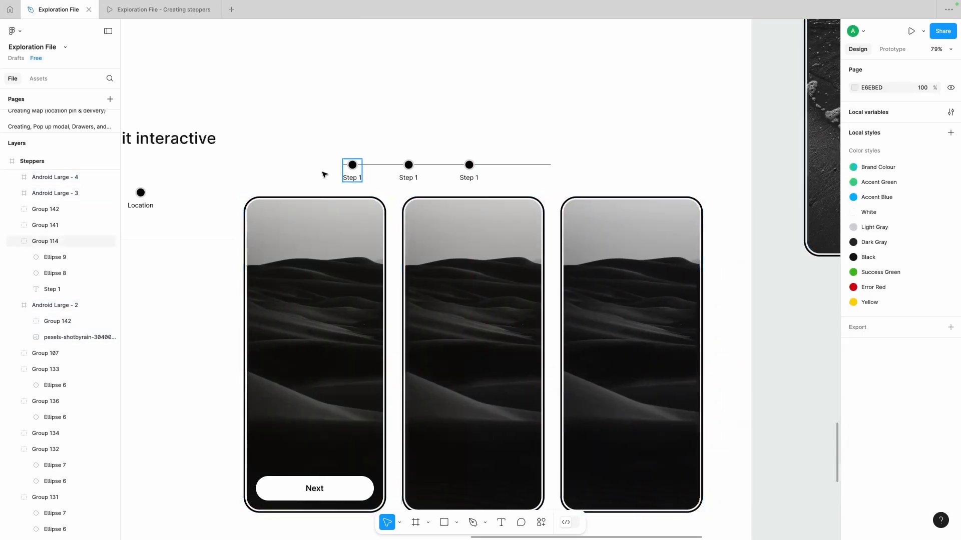
# Realign the stepper above the phones, starting the line at the first circle and placing the other two circles along it
pyautogui.moveTo(352, 166); pyautogui.dragTo(324, 173)
pyautogui.moveTo(471, 167); pyautogui.dragTo(632, 167)
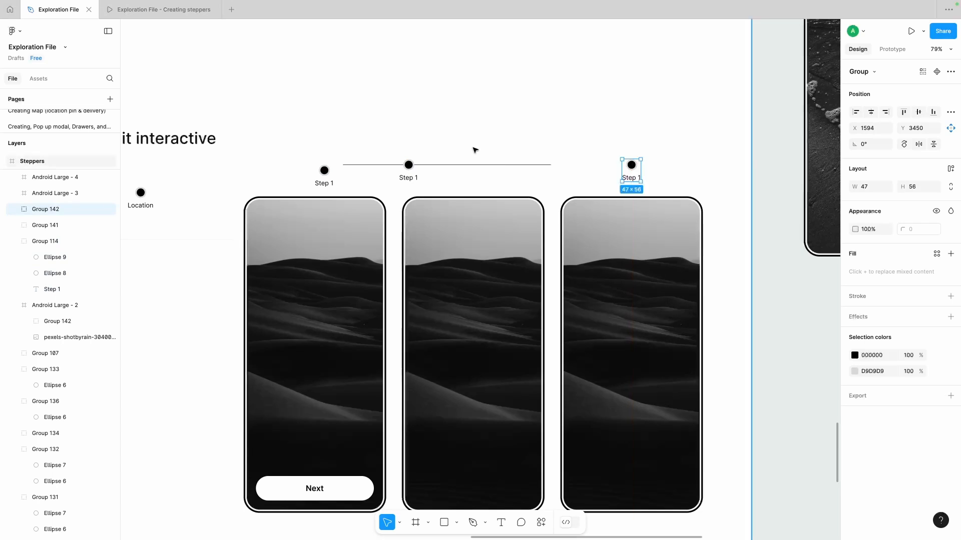
pyautogui.hotkey('ctrl', 'z')
pyautogui.click(376, 139)
pyautogui.moveTo(364, 167); pyautogui.dragTo(345, 173)
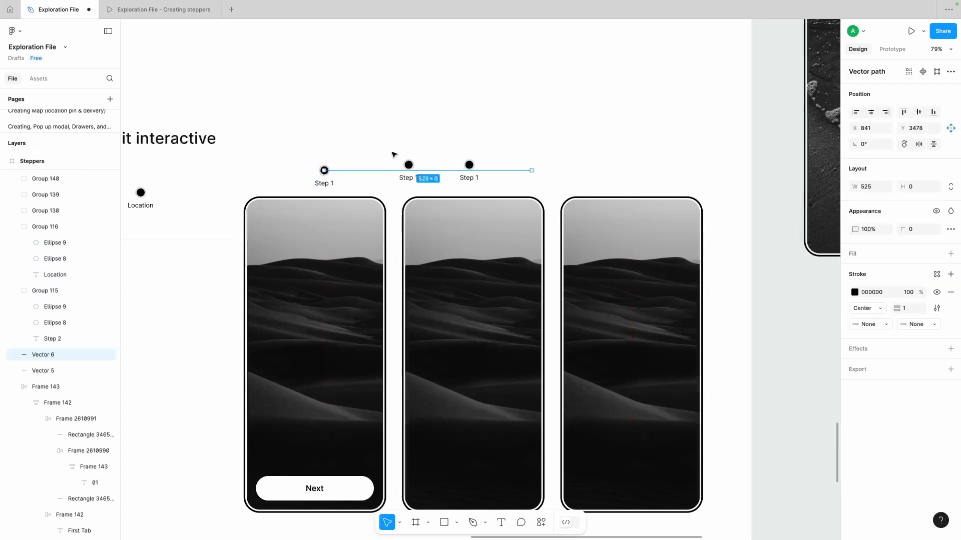
pyautogui.moveTo(409, 166); pyautogui.dragTo(374, 172)
pyautogui.moveTo(469, 166); pyautogui.dragTo(428, 174)
# Relabel the second circle as Step 2 and the third as Step 3
pyautogui.doubleClick(324, 184)
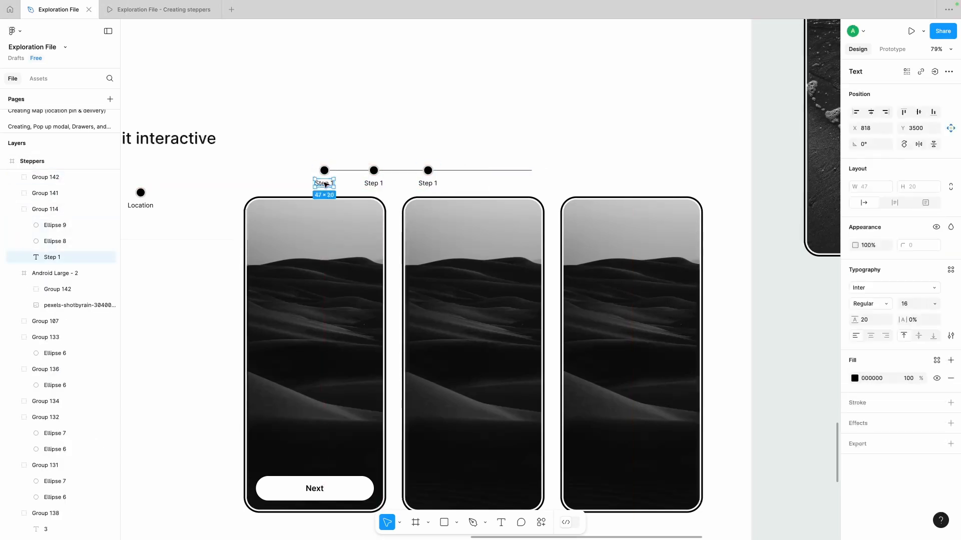
pyautogui.doubleClick(377, 185)
pyautogui.doubleClick(428, 184)
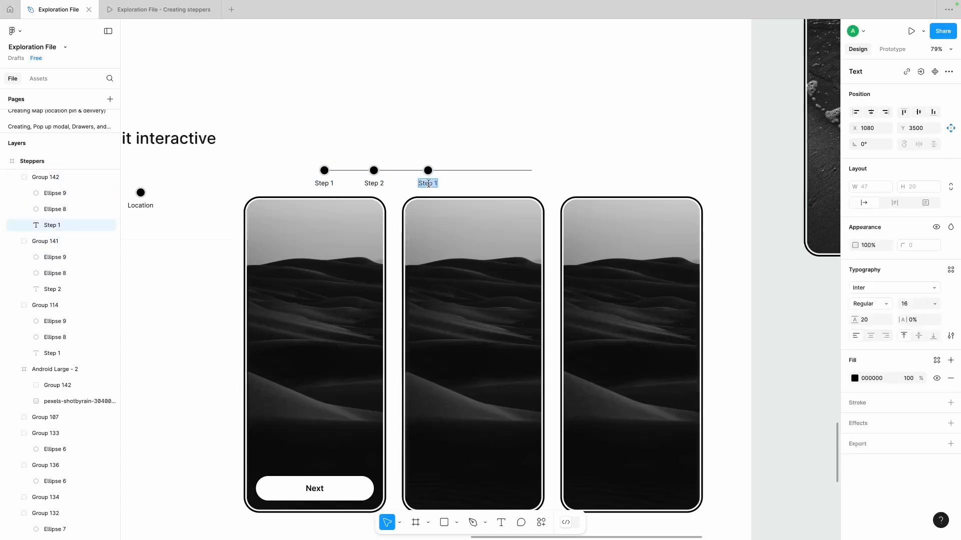
pyautogui.write('3')
pyautogui.click(507, 122)
# Duplicate the Step 3 circle as a fourth unit and distribute the four circle groups horizontally with a spacing of 80
pyautogui.moveTo(429, 174); pyautogui.dragTo(483, 174)
pyautogui.moveTo(500, 142); pyautogui.dragTo(304, 172)
pyautogui.click(950, 112)
pyautogui.click(880, 157)
pyautogui.click(870, 203)
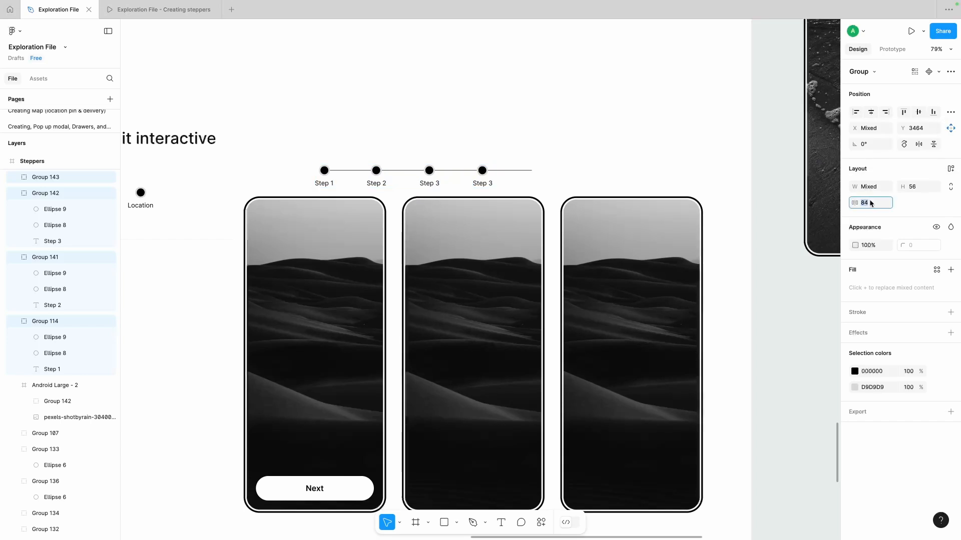
pyautogui.press('Escape')
# Shorten the connecting line to about 389 px so it ends at the fourth circle, and relabel that circle Repeat
pyautogui.click(505, 171)
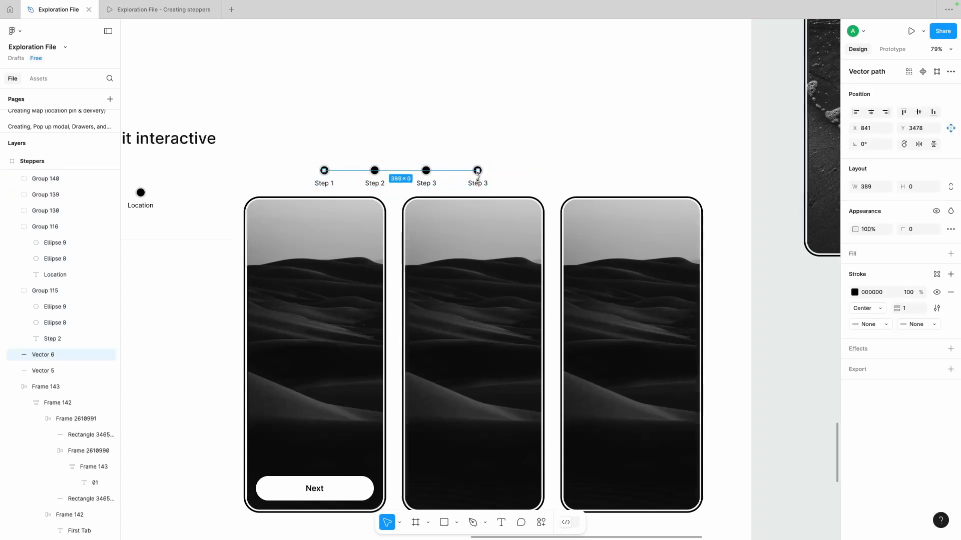
pyautogui.doubleClick(477, 181)
pyautogui.write('Repeat')
pyautogui.click(515, 162)
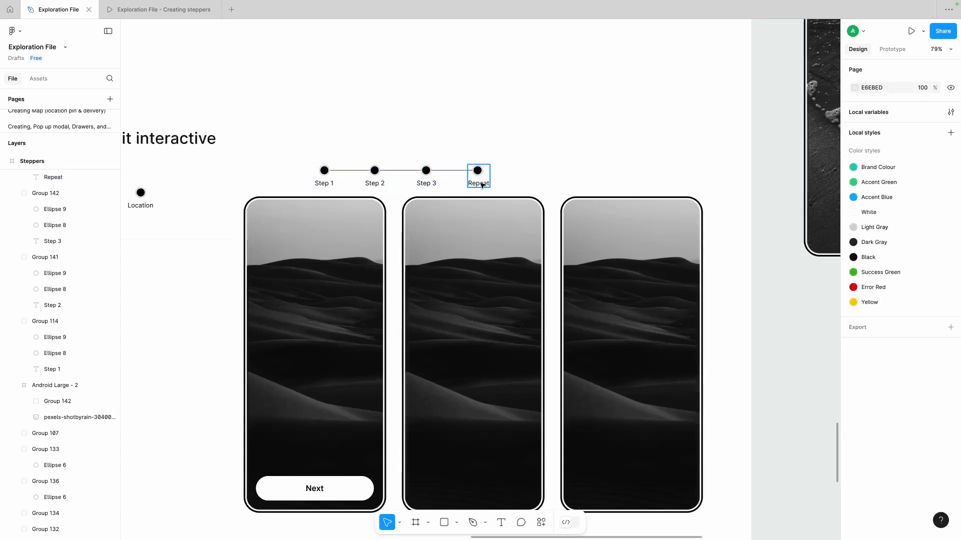
pyautogui.doubleClick(483, 184)
pyautogui.moveTo(483, 184); pyautogui.dragTo(485, 184)
pyautogui.click(517, 166)
# Group the four circle units with their connecting line and recolour the group's black elements to white FFFFFF
pyautogui.moveTo(524, 150); pyautogui.dragTo(307, 188)
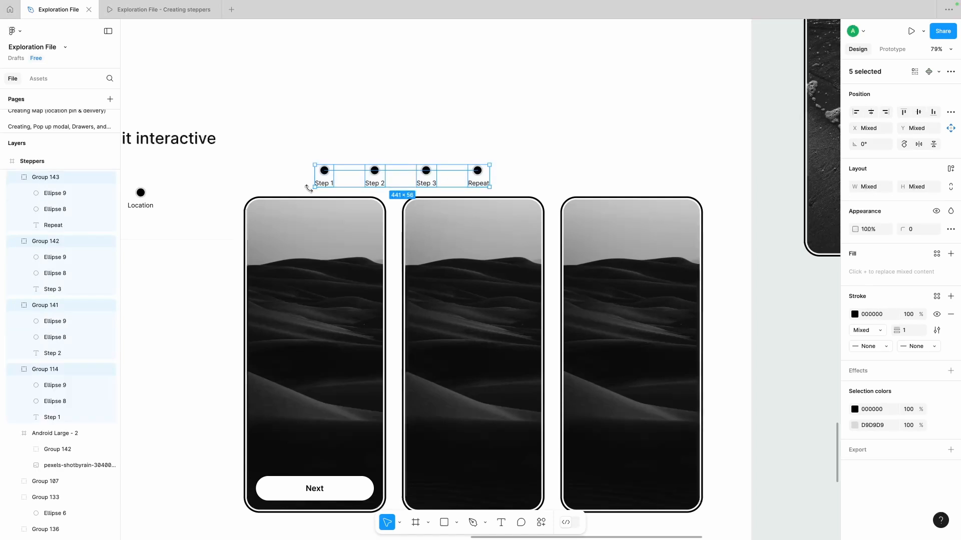
pyautogui.press('super+g')
pyautogui.click(855, 409)
pyautogui.moveTo(761, 359); pyautogui.dragTo(461, 153)
# Try placing the white stepper group over the dunes in the first phone frame
pyautogui.moveTo(325, 171); pyautogui.dragTo(296, 236)
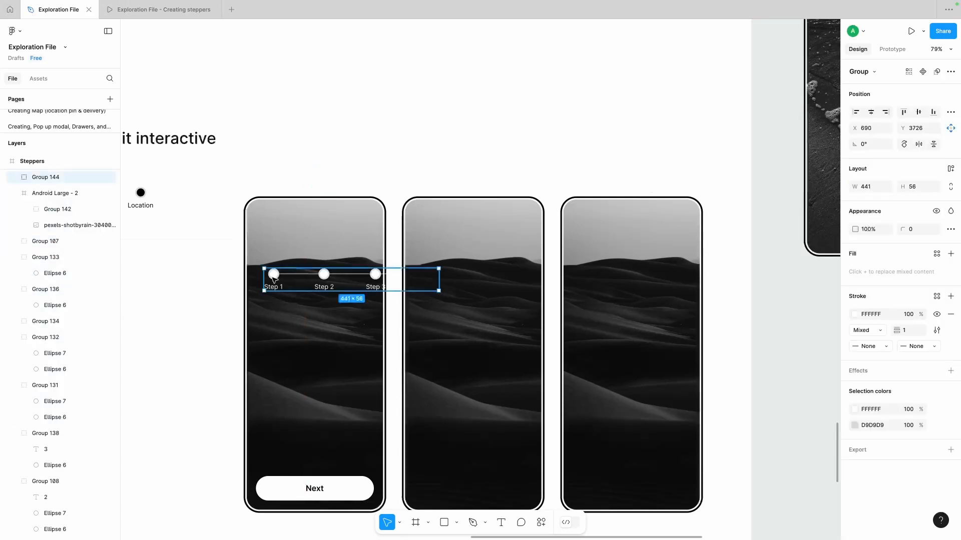
pyautogui.moveTo(273, 278); pyautogui.dragTo(271, 279)
pyautogui.keyDown('super'); pyautogui.click(271, 277); pyautogui.keyUp('super')
pyautogui.click(372, 279)
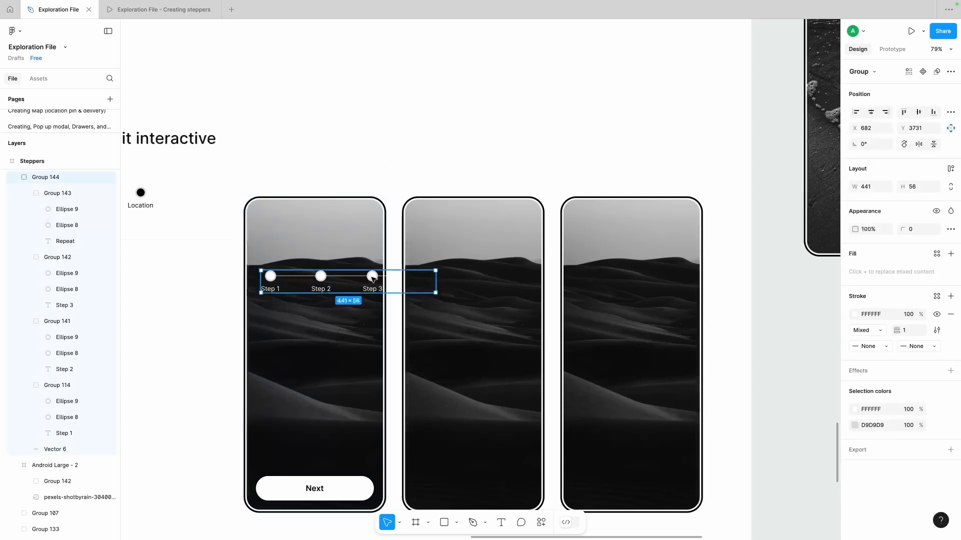
pyautogui.scroll(5, 320, 273)
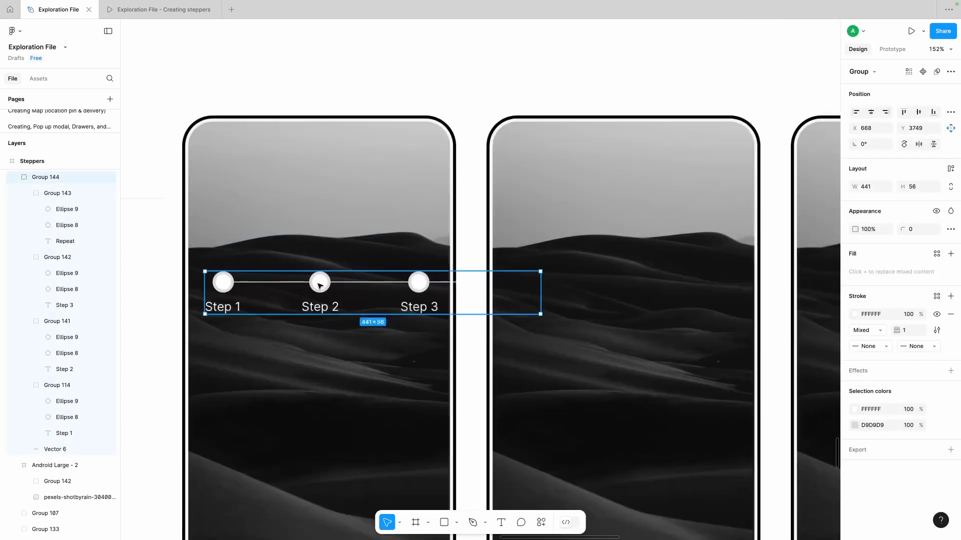
pyautogui.click(318, 282)
pyautogui.click(392, 65)
# Move the stepper group above the phone frames and set the spacing between its four circle units to 48
pyautogui.scroll(-4, 354, 280)
pyautogui.moveTo(332, 351); pyautogui.dragTo(384, 186)
pyautogui.doubleClick(384, 186)
pyautogui.keyDown('shift'); pyautogui.click(442, 187); pyautogui.keyUp('shift')
pyautogui.keyDown('shift'); pyautogui.click(500, 190); pyautogui.keyUp('shift')
pyautogui.keyDown('shift'); pyautogui.click(326, 198); pyautogui.keyUp('shift')
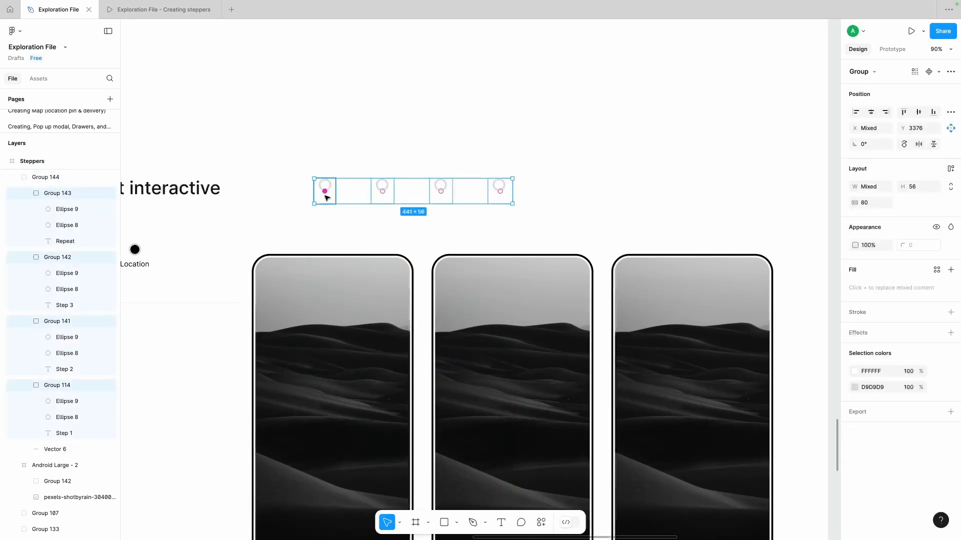
pyautogui.write('48')
pyautogui.press('Return')
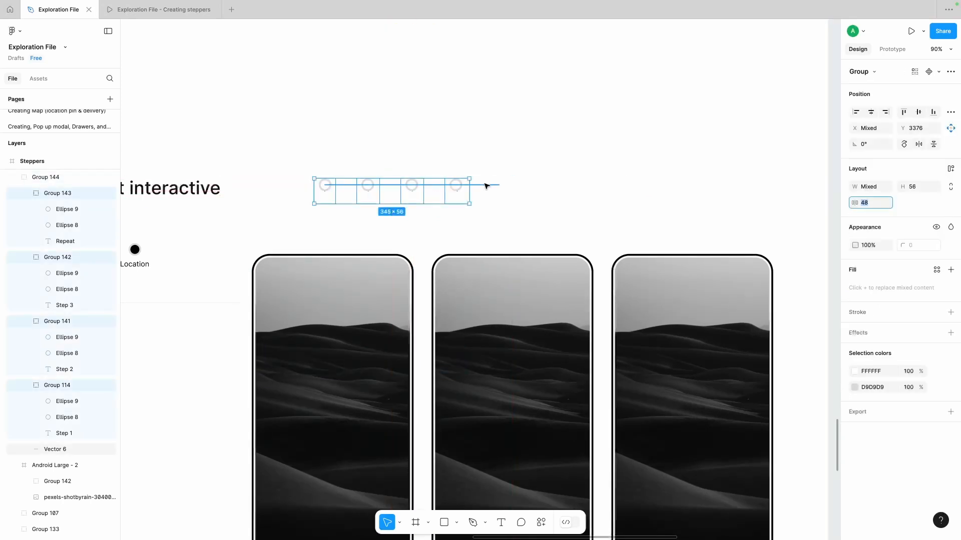
# Shorten the connecting line to end at the fourth circle and place the stepper group over the dunes in the first phone frame
pyautogui.click(500, 185)
pyautogui.click(511, 186)
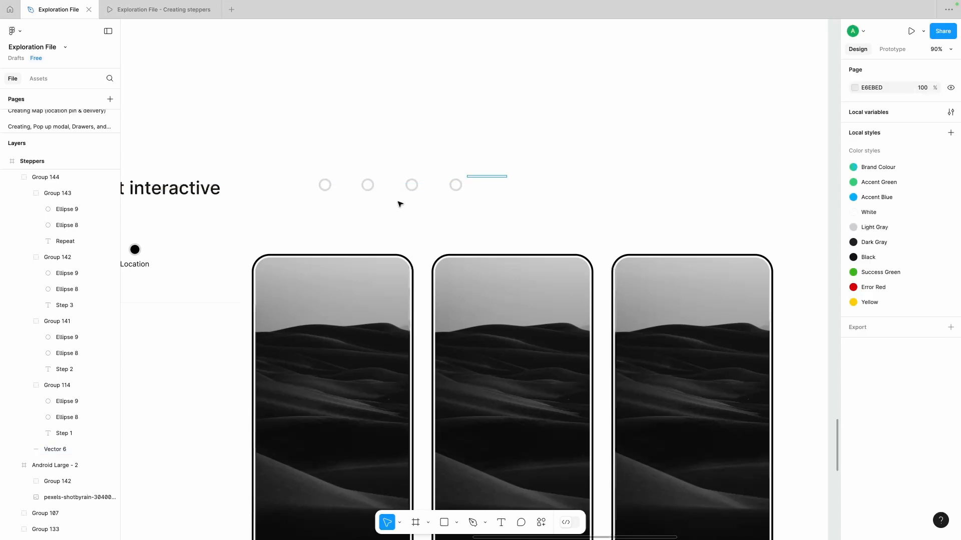
pyautogui.moveTo(412, 188); pyautogui.dragTo(375, 351)
pyautogui.scroll(5, 338, 353)
pyautogui.keyDown('super'); pyautogui.click(261, 349); pyautogui.keyUp('super')
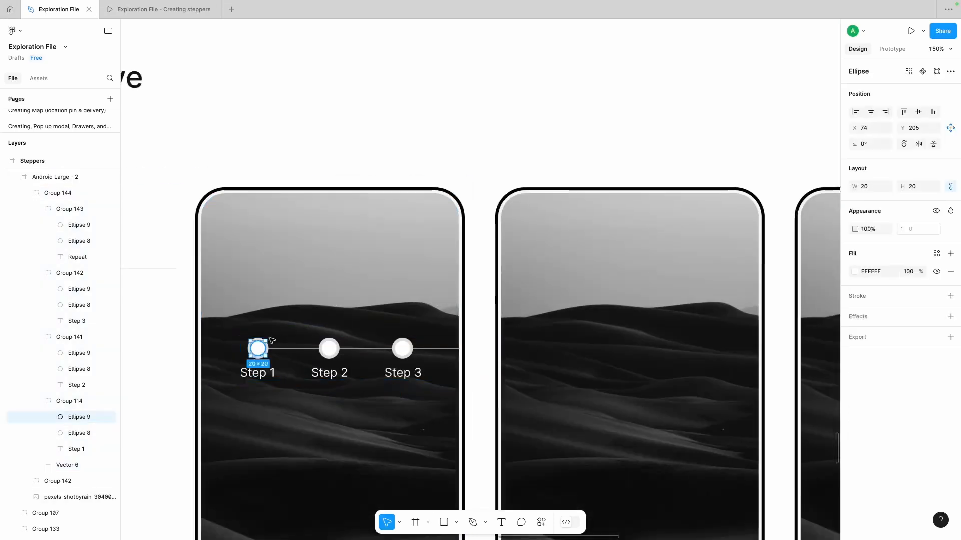
pyautogui.click(297, 273)
pyautogui.press('Escape')
pyautogui.press('Escape')
pyautogui.scroll(-2, 333, 348)
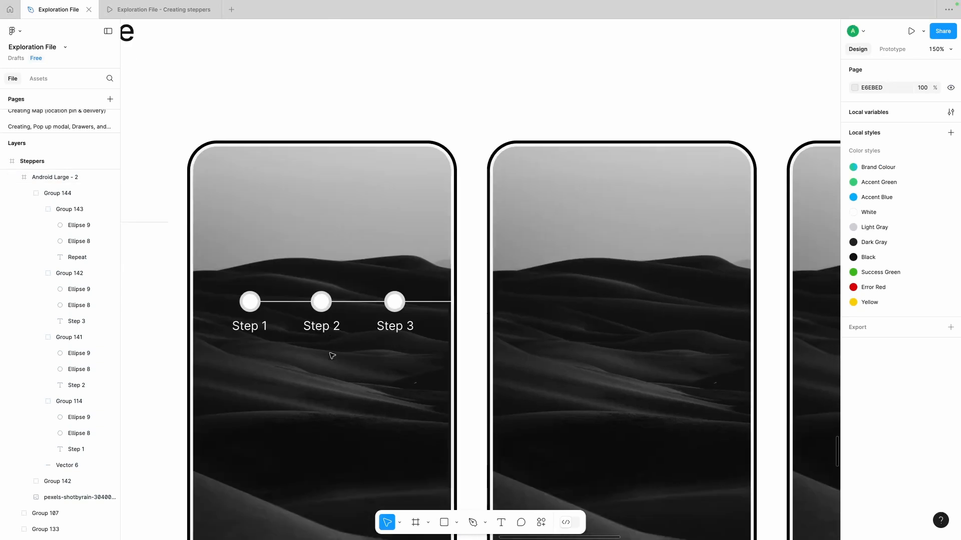
# Fill the inner circles of Step 2 and Step 3 in the first phone frame with black 000000
pyautogui.click(321, 286)
pyautogui.keyDown('super'); pyautogui.click(319, 287); pyautogui.keyUp('super')
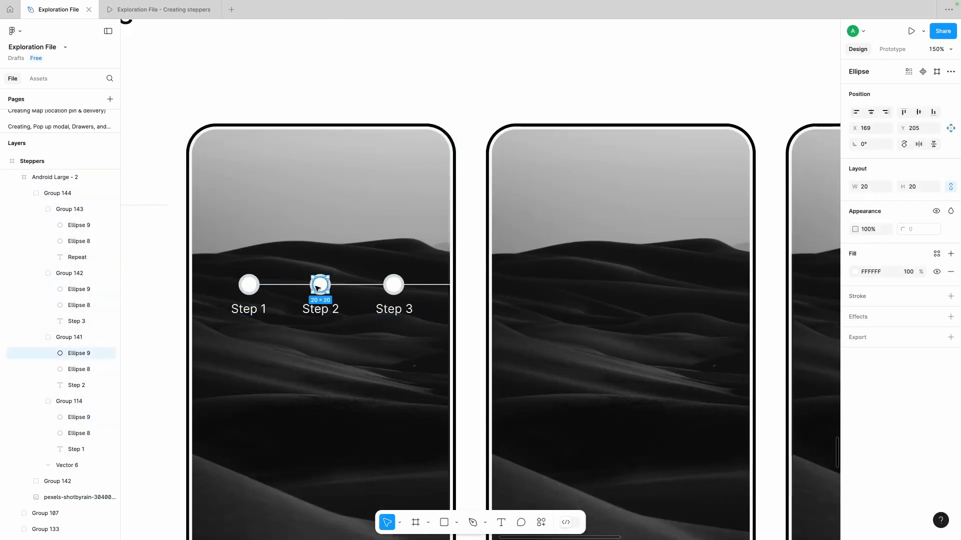
pyautogui.click(854, 271)
pyautogui.moveTo(774, 320); pyautogui.dragTo(656, 440)
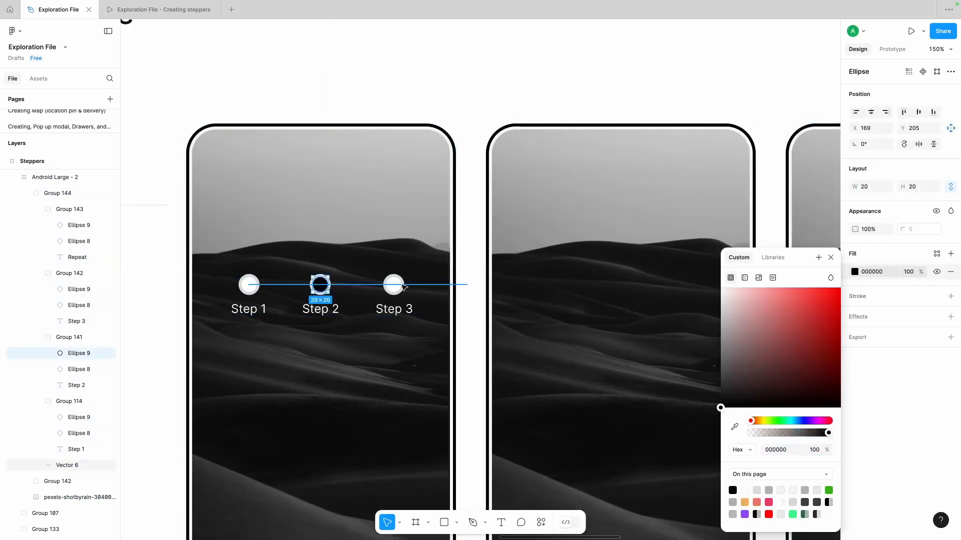
pyautogui.keyDown('super'); pyautogui.click(396, 286); pyautogui.keyUp('super')
pyautogui.click(855, 272)
pyautogui.moveTo(768, 350); pyautogui.dragTo(620, 483)
pyautogui.click(466, 258)
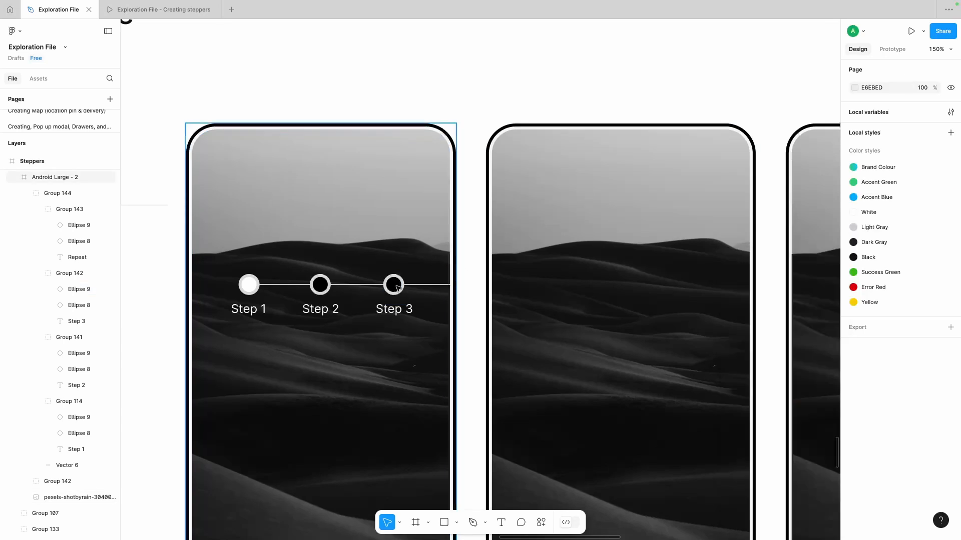
# Shift the stepper left to X 7 so the Repeat unit shows, and fill its inner circle with black 000000
pyautogui.doubleClick(396, 286)
pyautogui.click(394, 258)
pyautogui.click(394, 286)
pyautogui.moveTo(395, 287); pyautogui.dragTo(361, 291)
pyautogui.keyDown('super'); pyautogui.click(427, 285); pyautogui.keyUp('super')
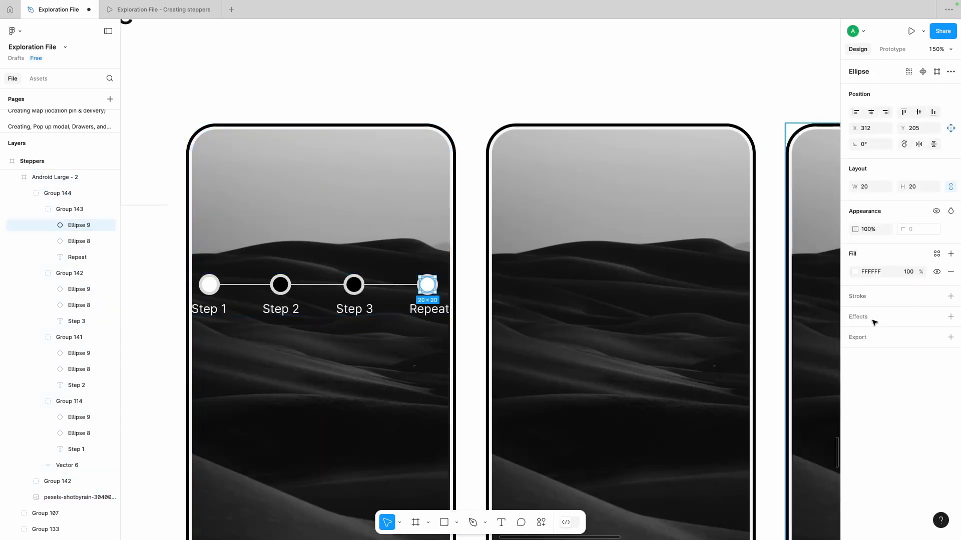
pyautogui.click(855, 272)
pyautogui.moveTo(789, 323); pyautogui.dragTo(602, 483)
pyautogui.click(469, 333)
# Shift the first frame's stepper right to X 68 and open the background image's fill settings
pyautogui.doubleClick(281, 284)
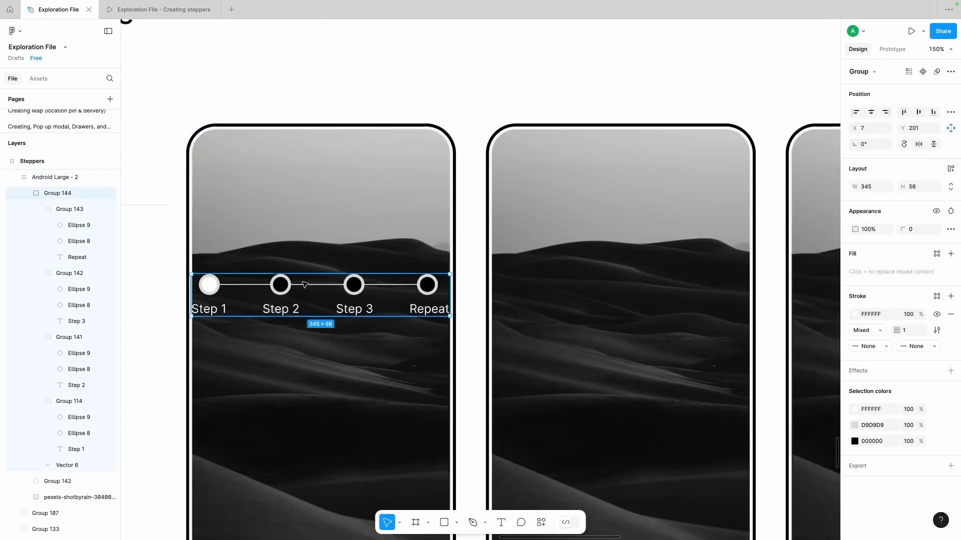
pyautogui.moveTo(305, 284); pyautogui.dragTo(351, 285)
pyautogui.scroll(-5, 331, 320)
pyautogui.click(326, 332)
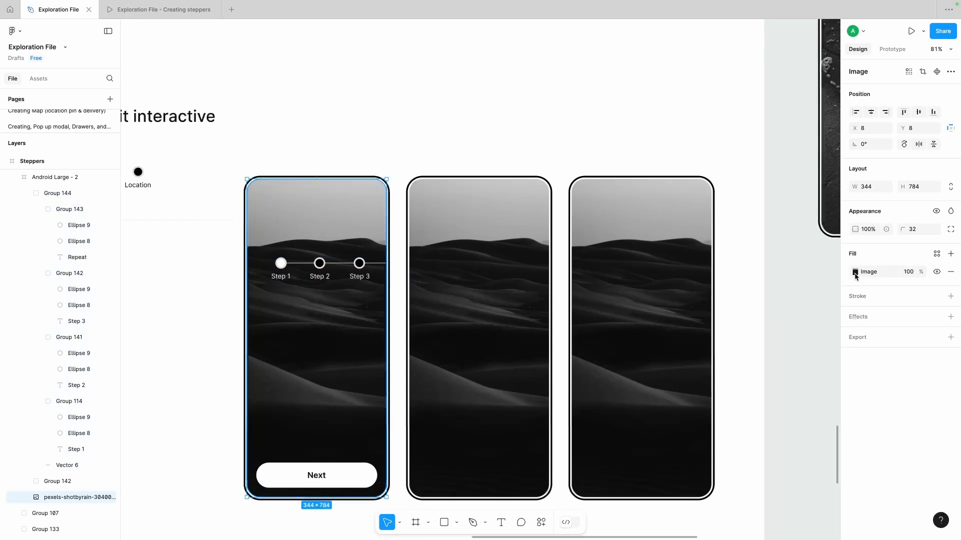
pyautogui.click(855, 273)
pyautogui.moveTo(279, 317); pyautogui.dragTo(282, 317)
pyautogui.click(350, 158)
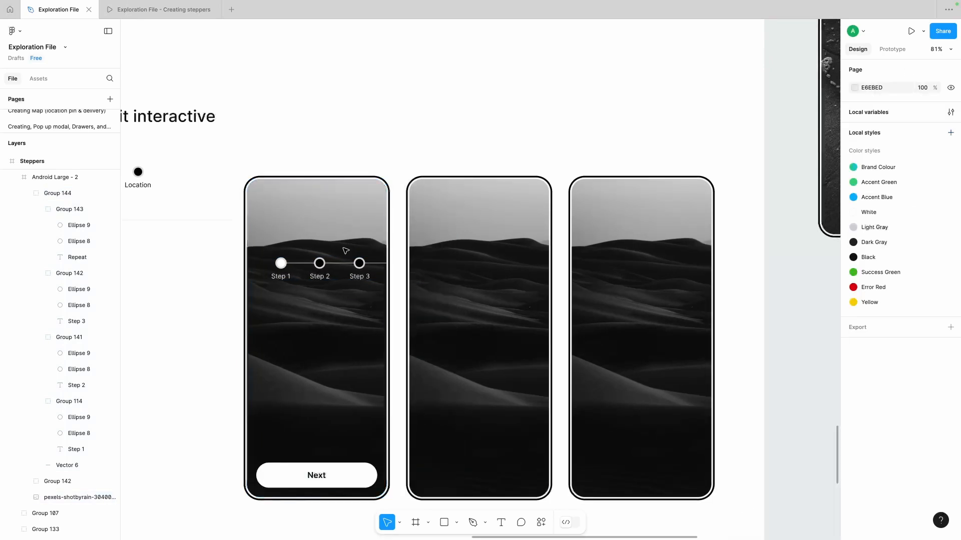
# Copy the stepper from the first phone frame into the second and shift the copy left to X -42
pyautogui.doubleClick(320, 263)
pyautogui.click(325, 314)
pyautogui.click(320, 264)
pyautogui.press('super+c')
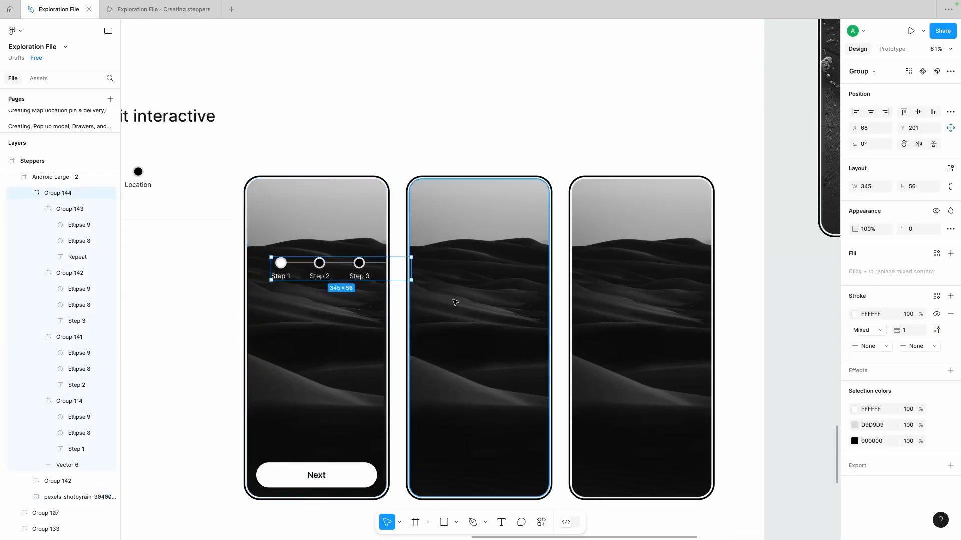
pyautogui.press('super+v')
pyautogui.moveTo(479, 265); pyautogui.dragTo(454, 270)
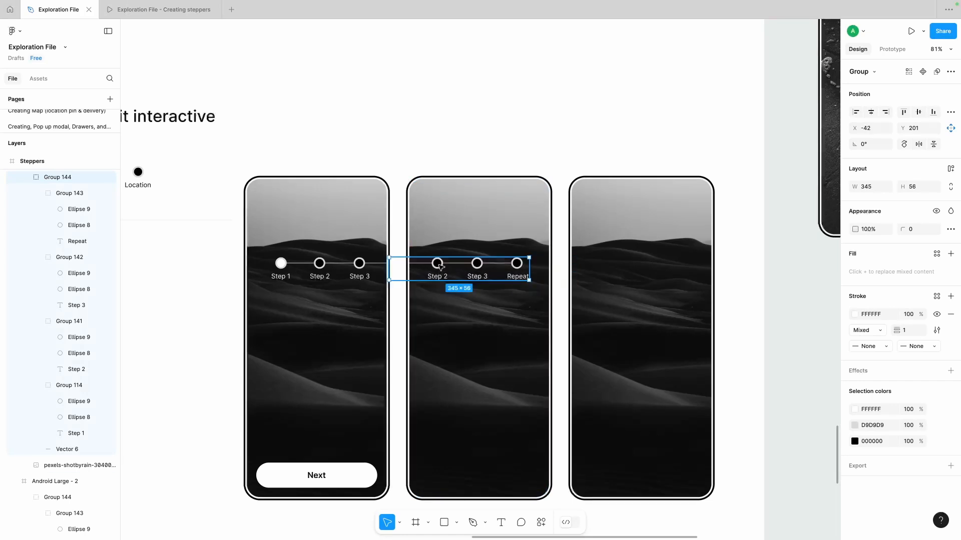
# Fill the inner circle of Step 2 in the second phone frame with white
pyautogui.keyDown('super'); pyautogui.click(439, 264); pyautogui.keyUp('super')
pyautogui.click(854, 272)
pyautogui.moveTo(760, 301); pyautogui.dragTo(660, 225)
pyautogui.click(560, 308)
pyautogui.click(500, 355)
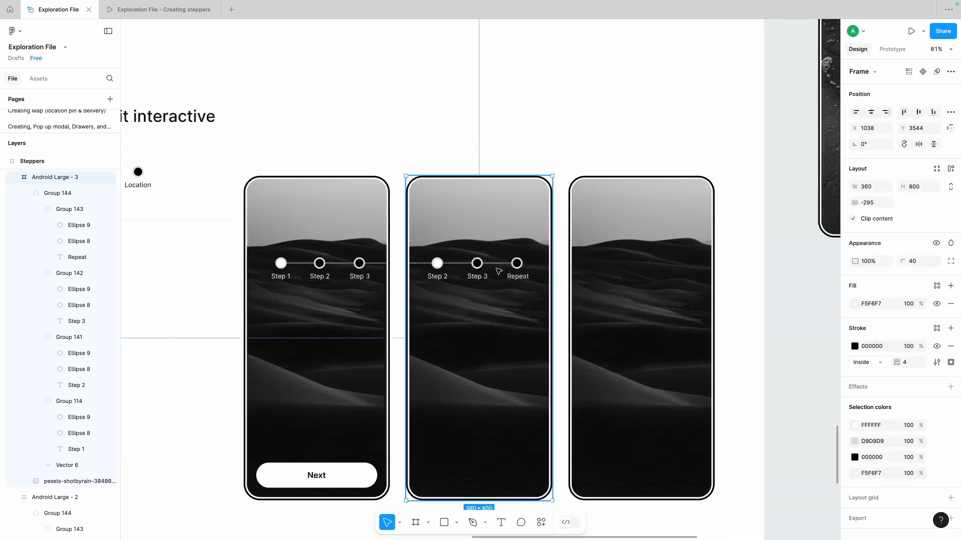
# Delete the leftover Step 2 and Location circles and move the three phone frames left under the interactive heading
pyautogui.scroll(-5, 564, 276)
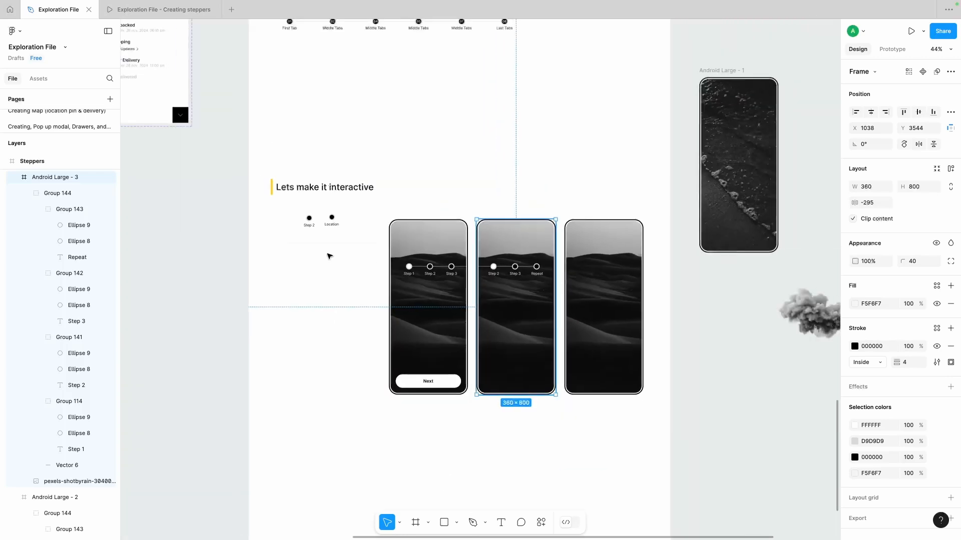
pyautogui.moveTo(281, 275); pyautogui.dragTo(358, 205)
pyautogui.press('Delete')
pyautogui.moveTo(365, 469); pyautogui.dragTo(632, 243)
pyautogui.moveTo(606, 261); pyautogui.dragTo(497, 262)
pyautogui.press('Escape')
# Shift the dunes background image left within its crop in the second phone frame
pyautogui.scroll(5, 431, 261)
pyautogui.click(493, 268)
pyautogui.click(399, 273)
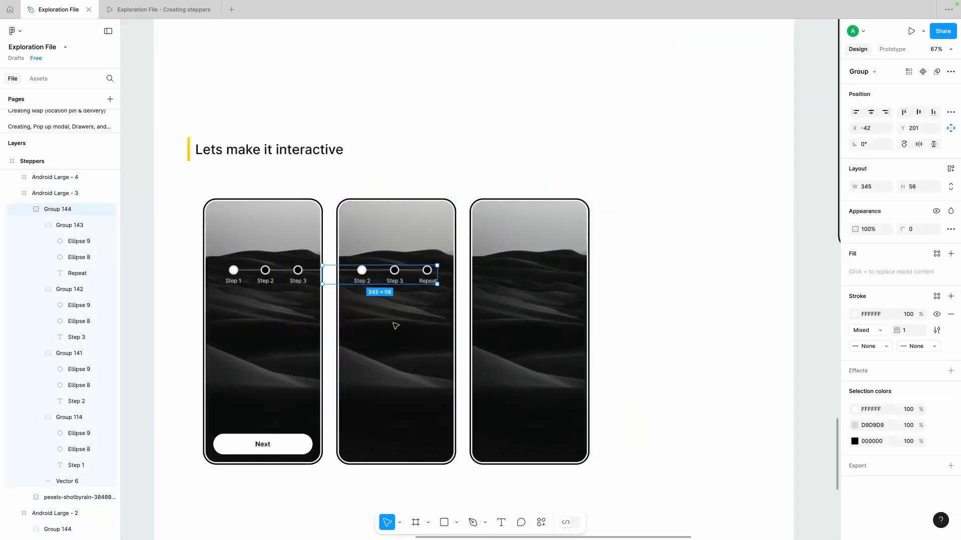
pyautogui.doubleClick(399, 322)
pyautogui.moveTo(405, 334); pyautogui.dragTo(389, 333)
pyautogui.click(514, 139)
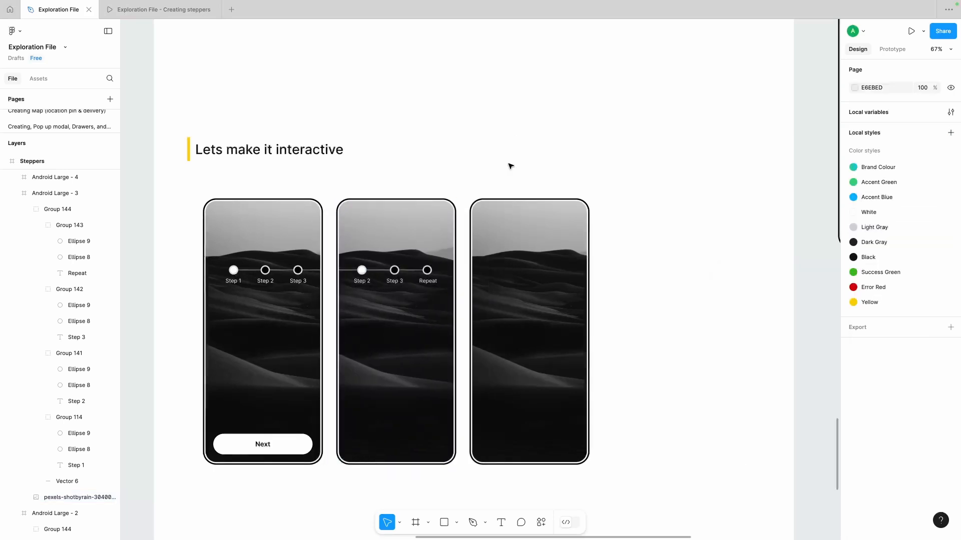
# Copy the second frame's stepper into the third phone frame and fill the copy's Step 3 inner circle with white
pyautogui.click(395, 273)
pyautogui.click(530, 316)
pyautogui.hotkey('ctrl', 'v')
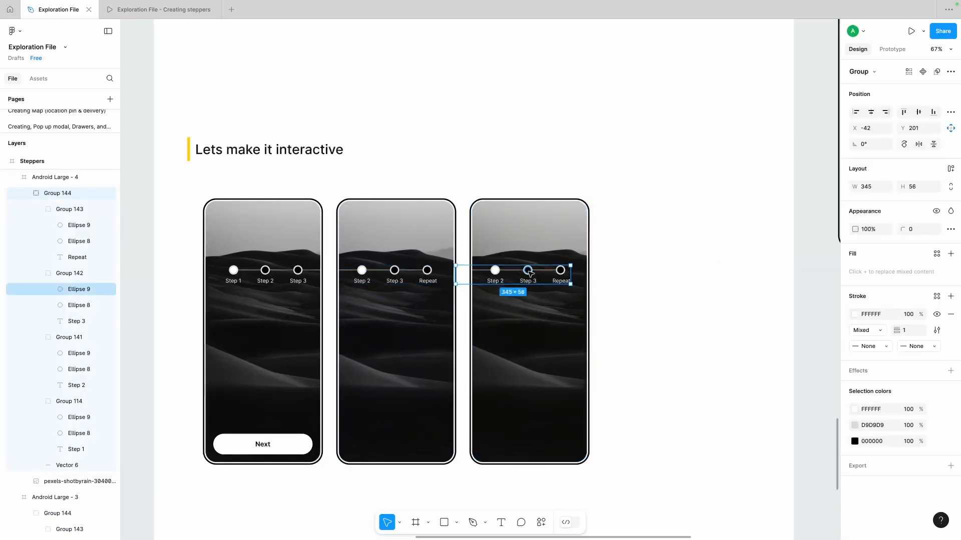
pyautogui.doubleClick(529, 273)
pyautogui.click(855, 272)
pyautogui.click(741, 311)
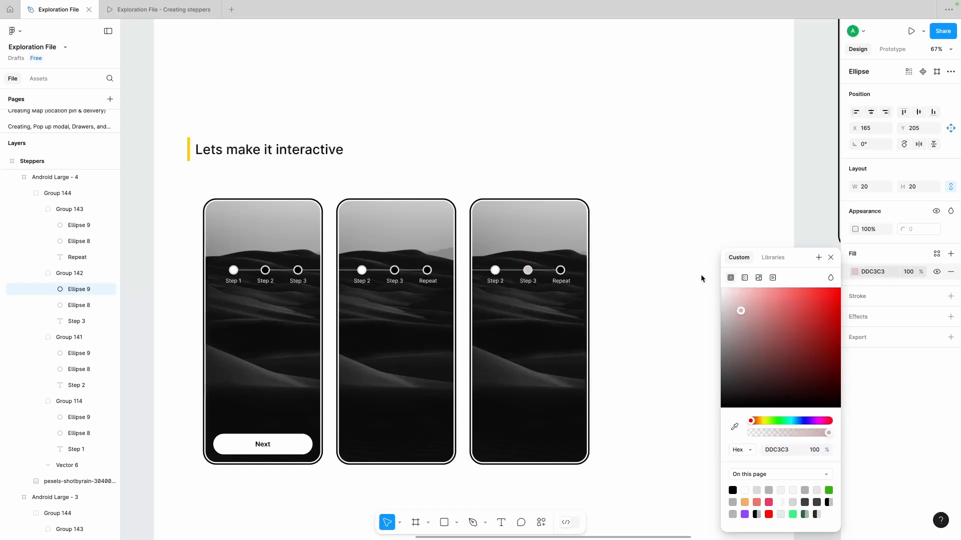
pyautogui.click(700, 274)
# Shift the first frame's stepper right to about X 157 and the second frame's stepper right to X 60
pyautogui.moveTo(233, 271); pyautogui.dragTo(249, 272)
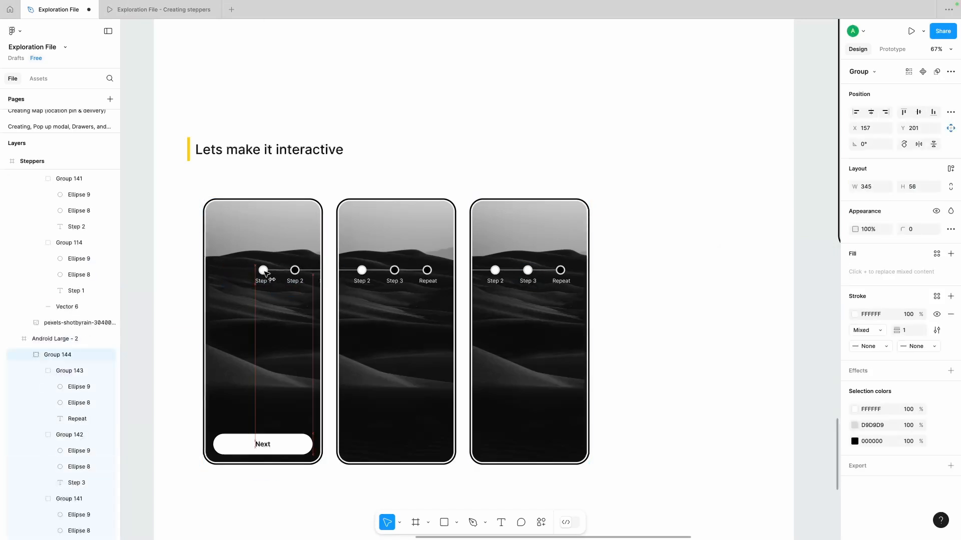
pyautogui.moveTo(415, 267); pyautogui.dragTo(409, 272)
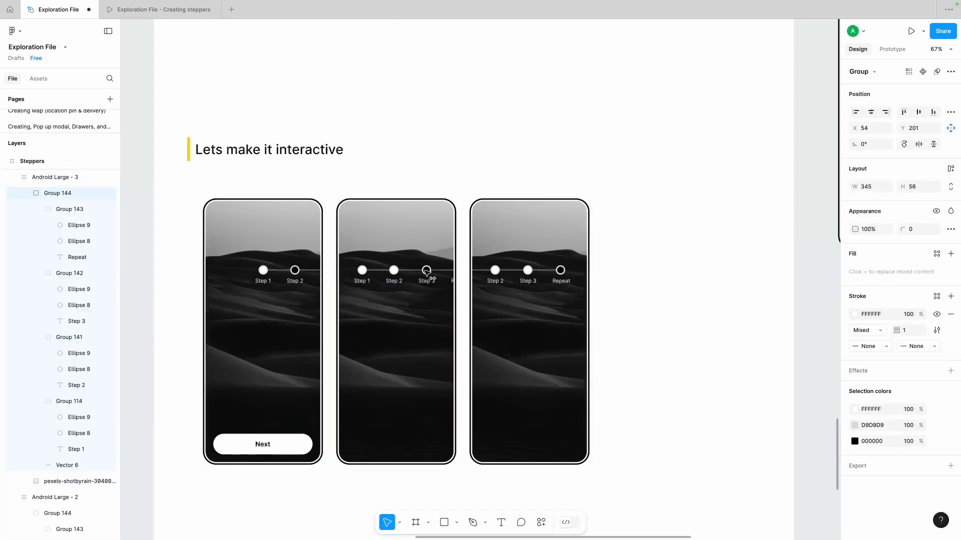
pyautogui.hscroll(3, 428, 271)
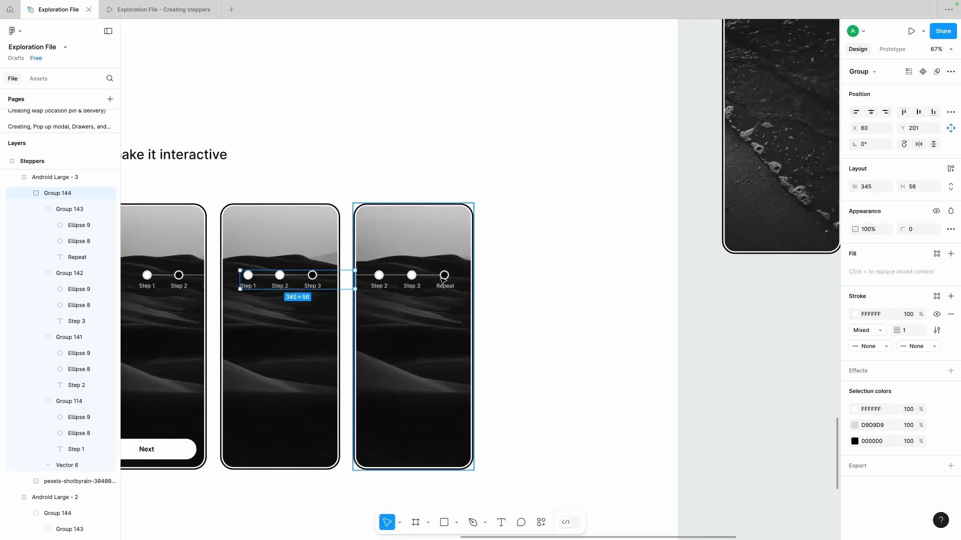
# Duplicate the third phone frame to make a fourth one beside it
pyautogui.doubleClick(439, 279)
pyautogui.click(505, 259)
pyautogui.click(424, 336)
pyautogui.hotkey('ctrl', 'd')
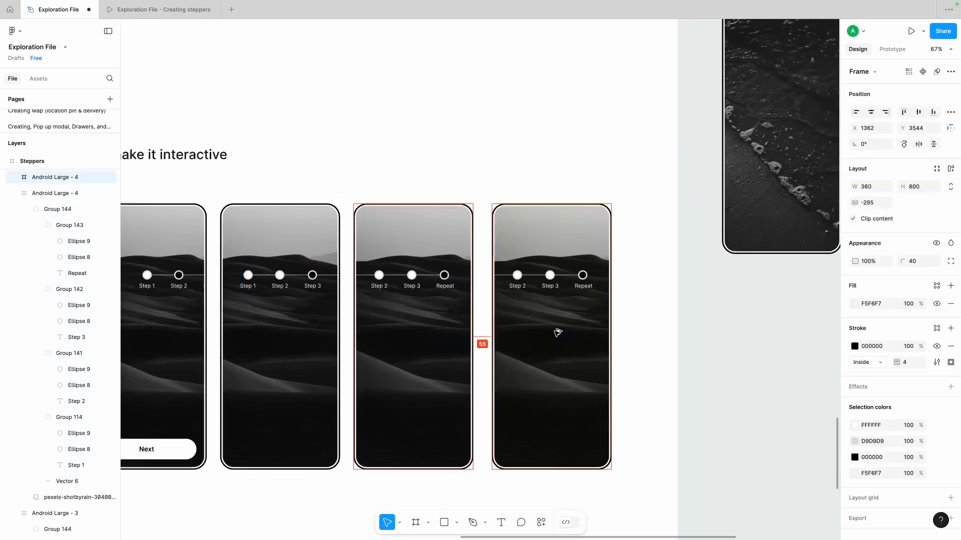
# Shift the fourth frame's stepper left to about X -141 and fill the Repeat unit's inner circle with white
pyautogui.doubleClick(524, 277)
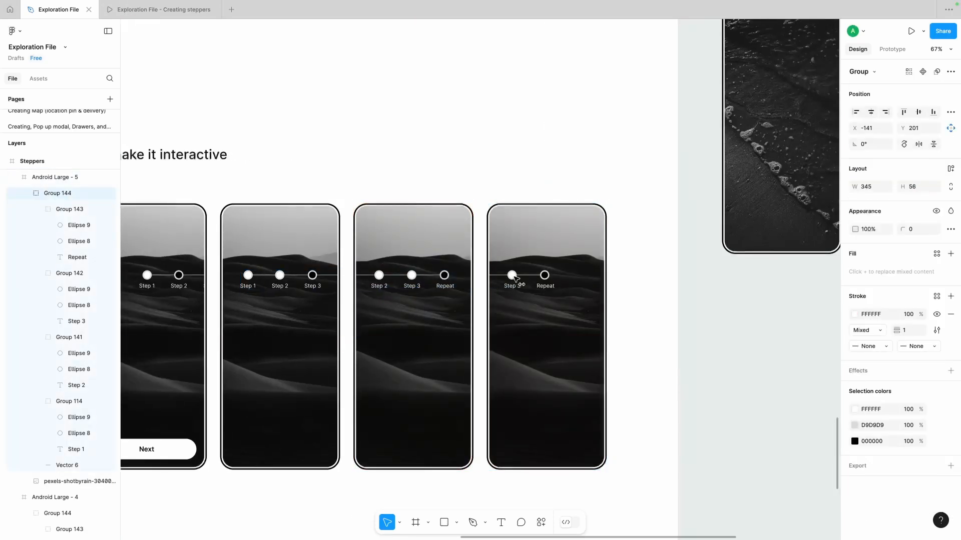
pyautogui.keyDown('ctrl'); pyautogui.click(544, 275); pyautogui.keyUp('ctrl')
pyautogui.click(854, 272)
pyautogui.click(644, 256)
# Copy the Next button from the first phone frame into the second, third and fourth frames
pyautogui.scroll(-3, 644, 256)
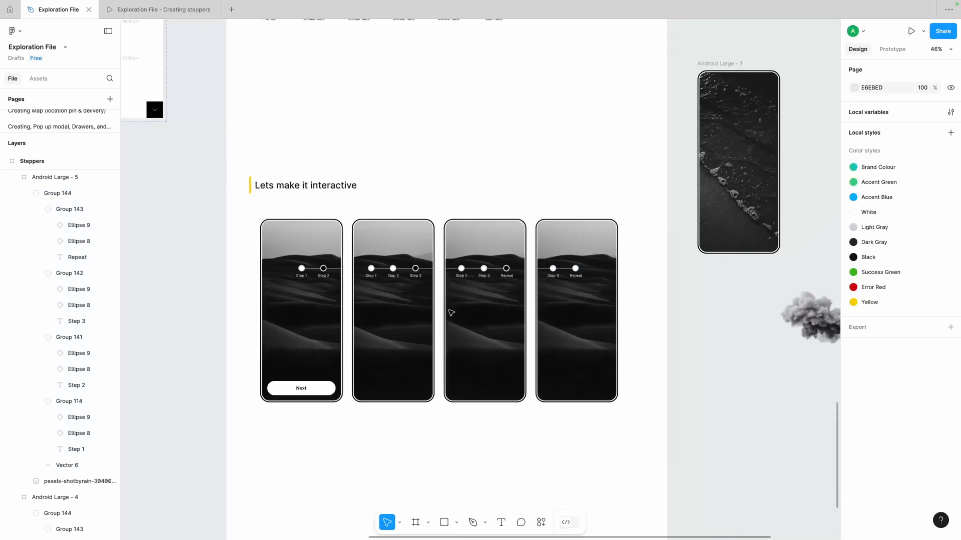
pyautogui.click(302, 390)
pyautogui.hotkey('ctrl', 'c')
pyautogui.click(395, 382)
pyautogui.hotkey('ctrl', 'v')
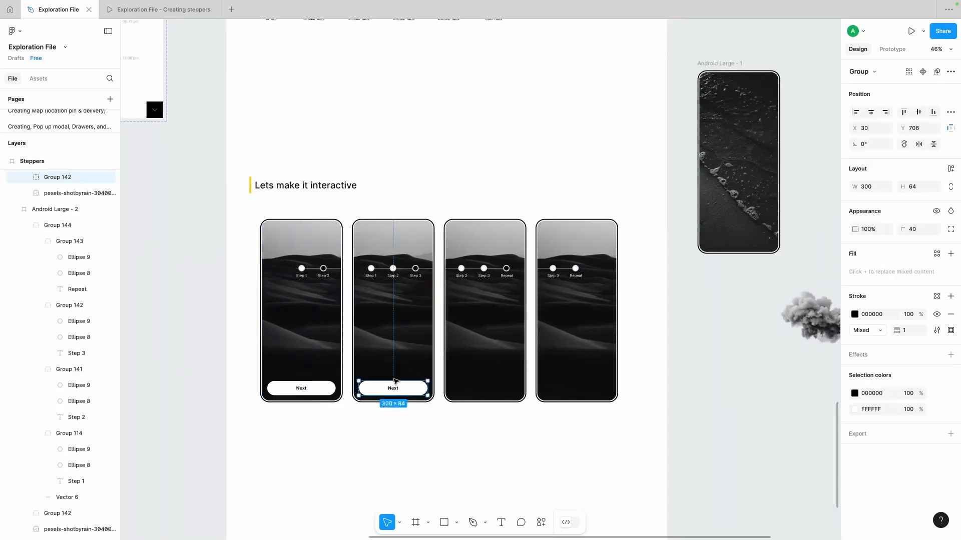
pyautogui.click(491, 382)
pyautogui.hotkey('ctrl', 'v')
pyautogui.click(593, 380)
pyautogui.hotkey('ctrl', 'v')
pyautogui.click(700, 362)
# Change the button label in the fourth phone frame to Repeat
pyautogui.hscroll(3, 720, 60)
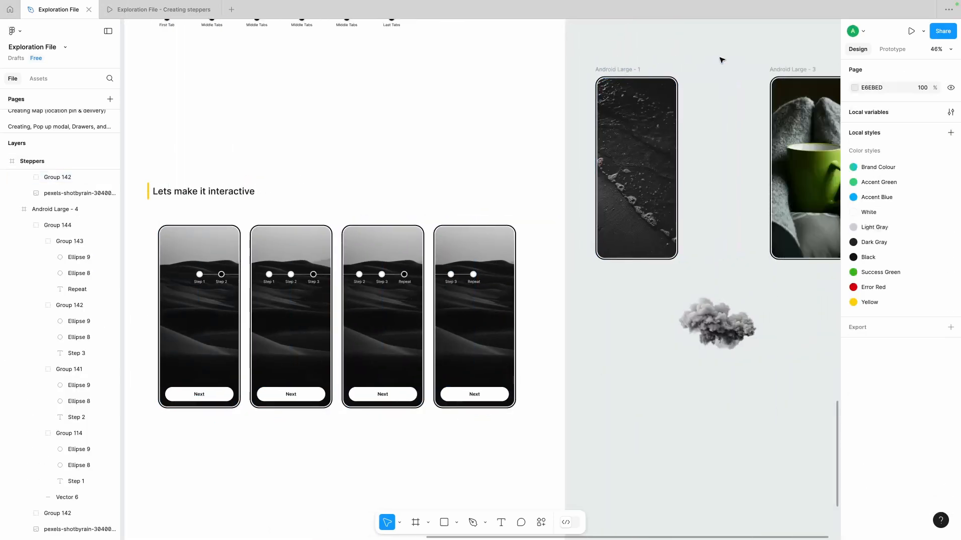
pyautogui.scroll(-4, 676, 100)
pyautogui.moveTo(673, 100); pyautogui.dragTo(521, 260)
pyautogui.click(534, 298)
pyautogui.scroll(3, 534, 297)
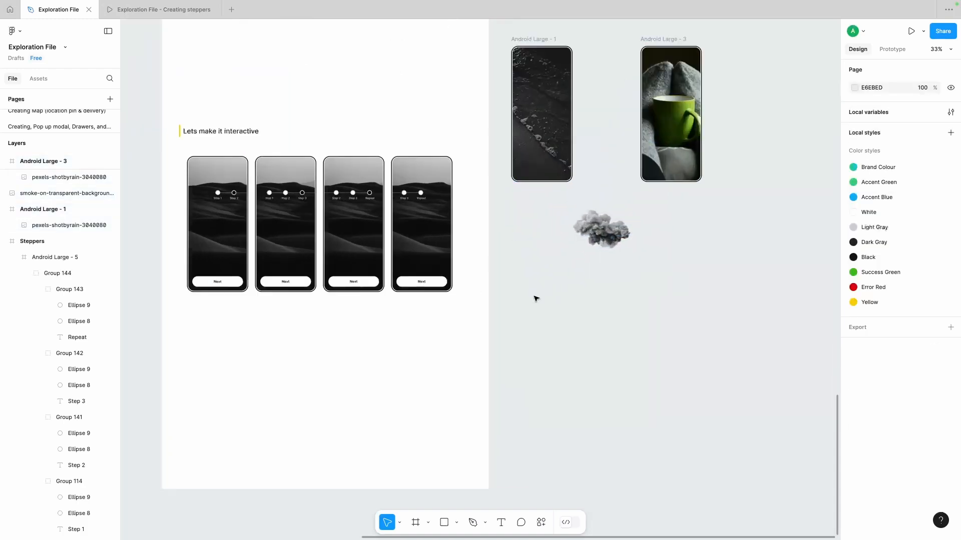
pyautogui.scroll(1, 534, 298)
pyautogui.hscroll(-1, 534, 297)
pyautogui.click(464, 331)
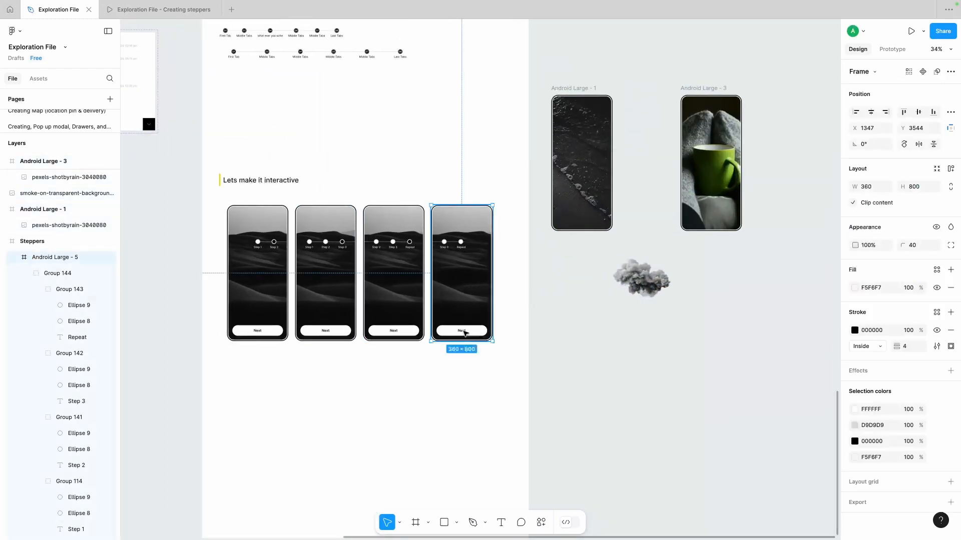
pyautogui.doubleClick(463, 331)
pyautogui.write('Repeat')
pyautogui.click(565, 344)
pyautogui.keyDown('super'); pyautogui.click(464, 331); pyautogui.keyUp('super')
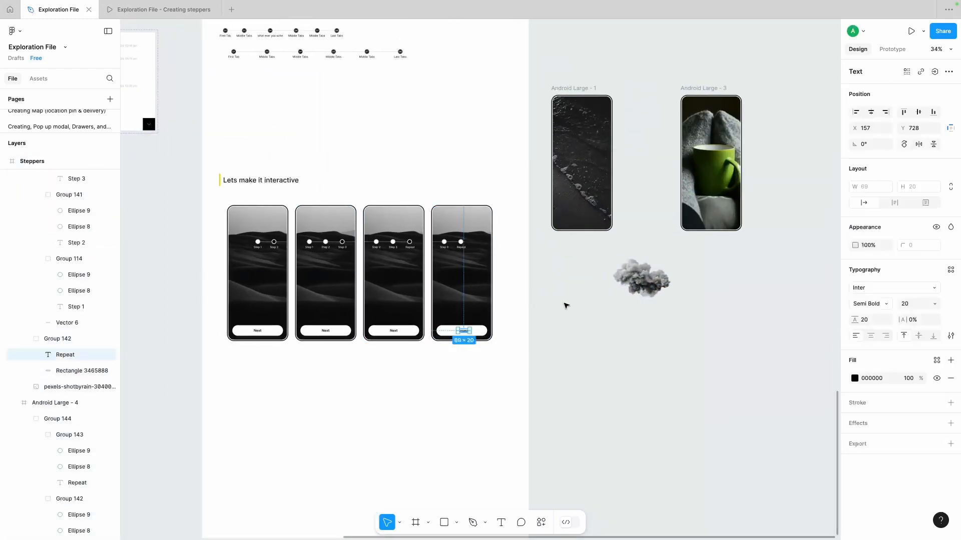
# Place the smoke image in the sky of the fourth phone frame at X 198, Y 8, overlapping its right edge
pyautogui.click(641, 279)
pyautogui.moveTo(642, 278); pyautogui.dragTo(462, 274)
pyautogui.scroll(4, 469, 240)
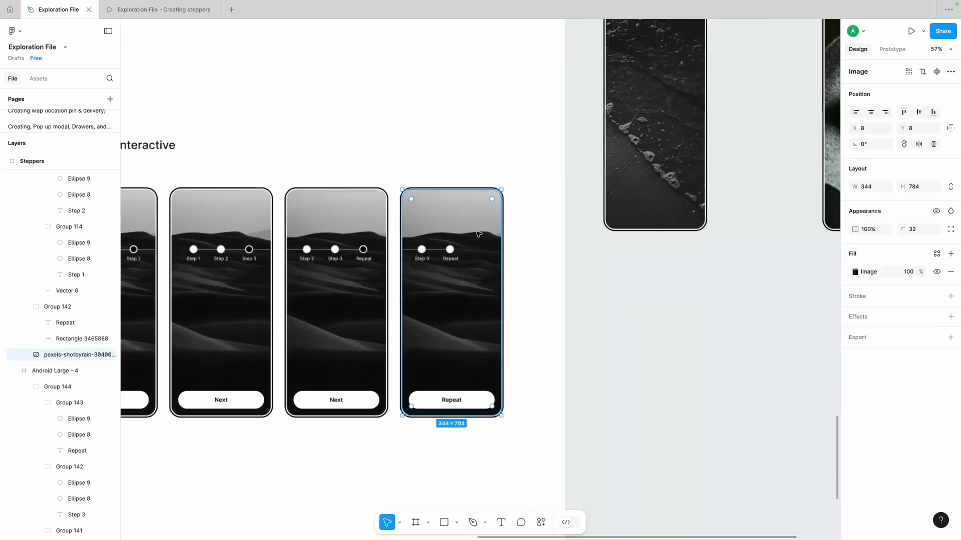
pyautogui.moveTo(456, 307); pyautogui.dragTo(451, 214)
pyautogui.scroll(4, 456, 201)
pyautogui.moveTo(446, 132); pyautogui.dragTo(498, 209)
pyautogui.scroll(-4, 498, 209)
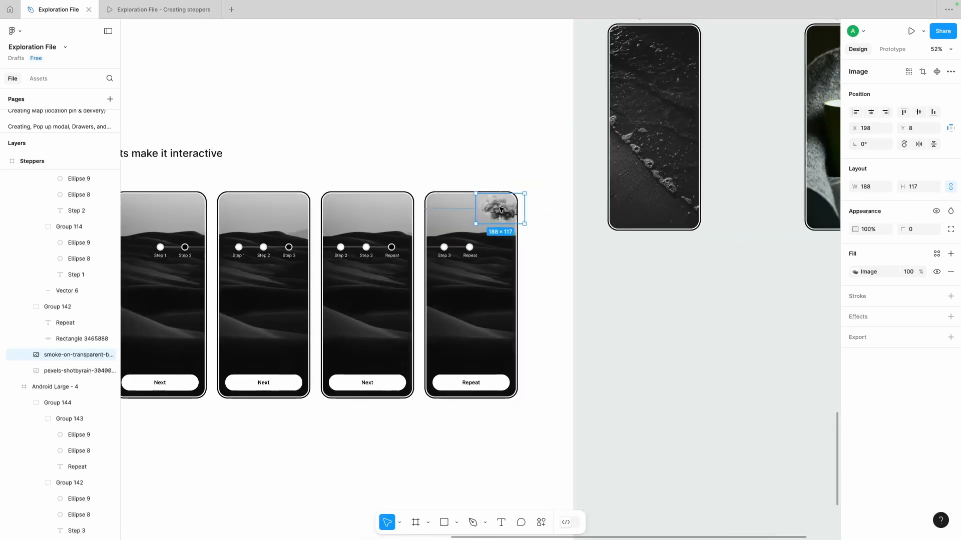
# Shift the cropped desert background image left inside the third and fourth phone frames to reveal more of its right side
pyautogui.click(379, 221)
pyautogui.doubleClick(376, 285)
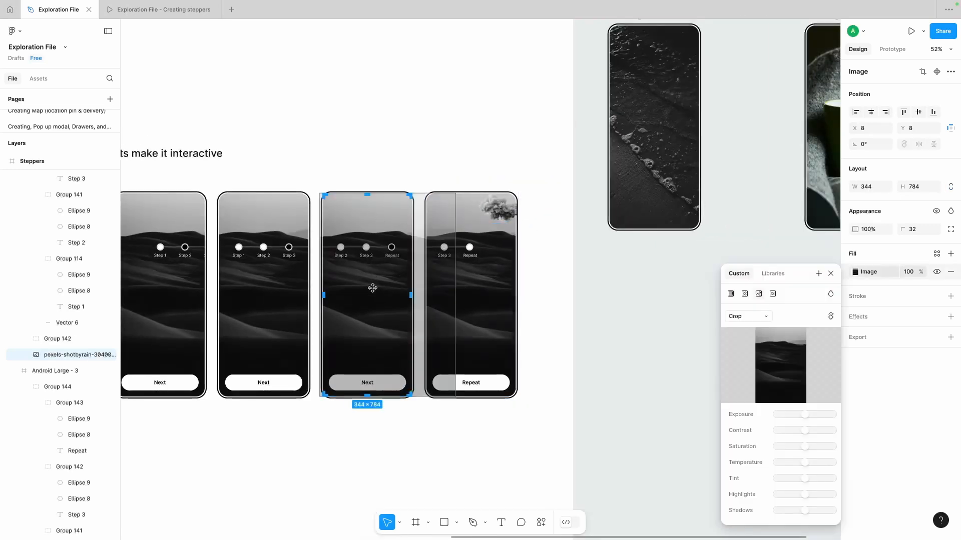
pyautogui.moveTo(375, 285); pyautogui.dragTo(343, 288)
pyautogui.doubleClick(242, 293)
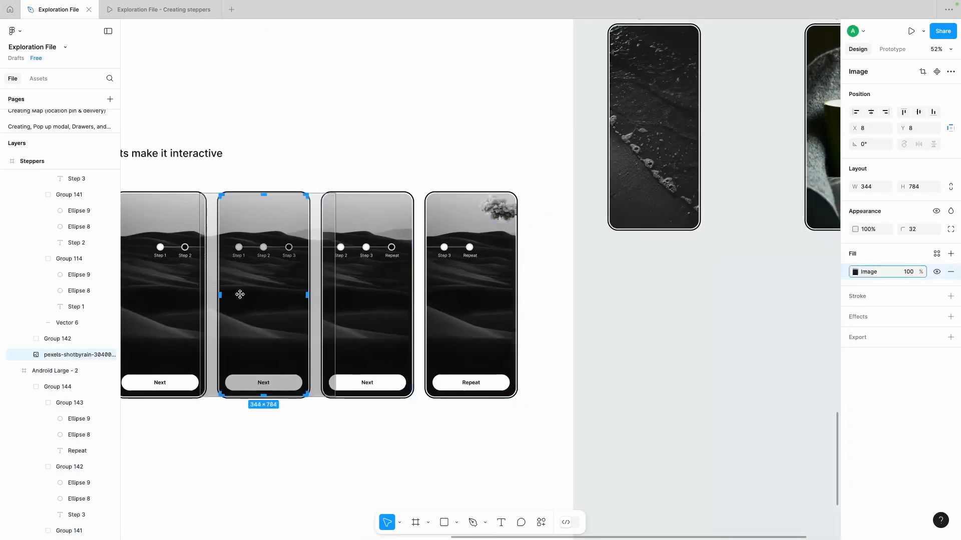
pyautogui.doubleClick(385, 313)
pyautogui.doubleClick(484, 316)
pyautogui.moveTo(485, 310); pyautogui.dragTo(456, 306)
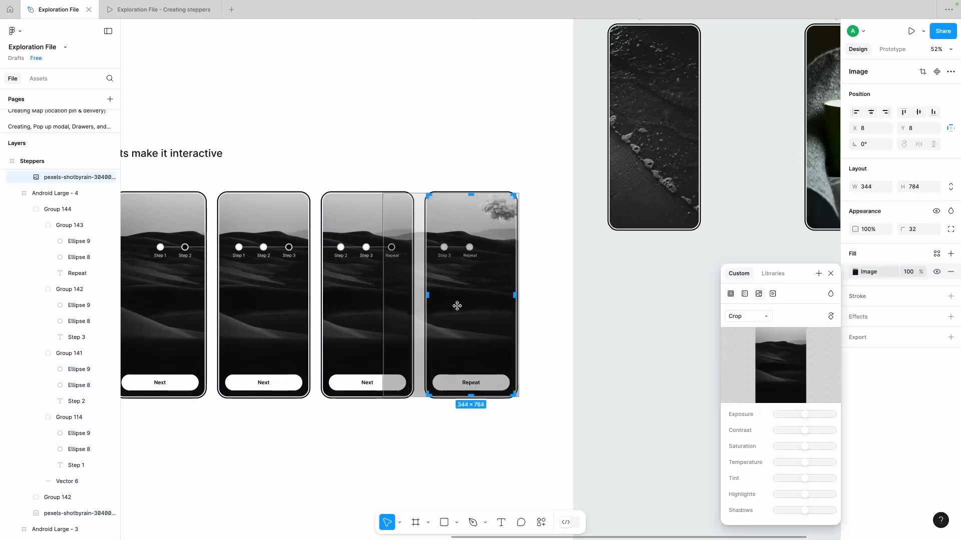
pyautogui.click(555, 278)
# Move the smoke image to the left side of the fourth phone frame's sky and copy it into the third and second frames
pyautogui.doubleClick(494, 213)
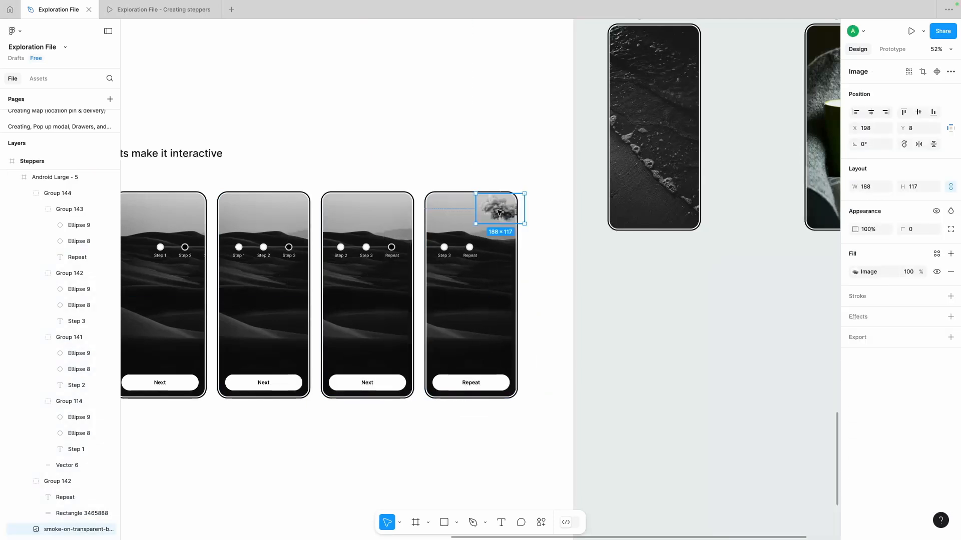
pyautogui.moveTo(495, 213); pyautogui.dragTo(360, 215)
pyautogui.press('super+c')
pyautogui.doubleClick(251, 205)
pyautogui.press('super+v')
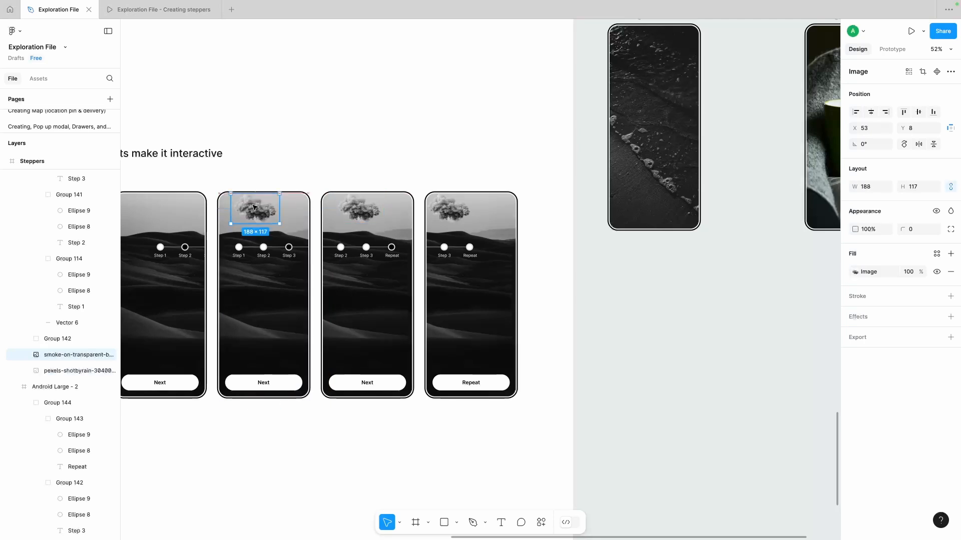
# Position the smoke near the middle of the second phone frame's sky and add a copy at the right of the first frame's sky
pyautogui.moveTo(247, 205); pyautogui.dragTo(258, 206)
pyautogui.hscroll(-2, 257, 207)
pyautogui.doubleClick(257, 207)
pyautogui.moveTo(367, 212); pyautogui.dragTo(292, 211)
pyautogui.click(405, 152)
# Delete the two spare phone frames with the beach and green mug images beside the Steppers frame
pyautogui.scroll(-5, 406, 152)
pyautogui.hscroll(1, 406, 151)
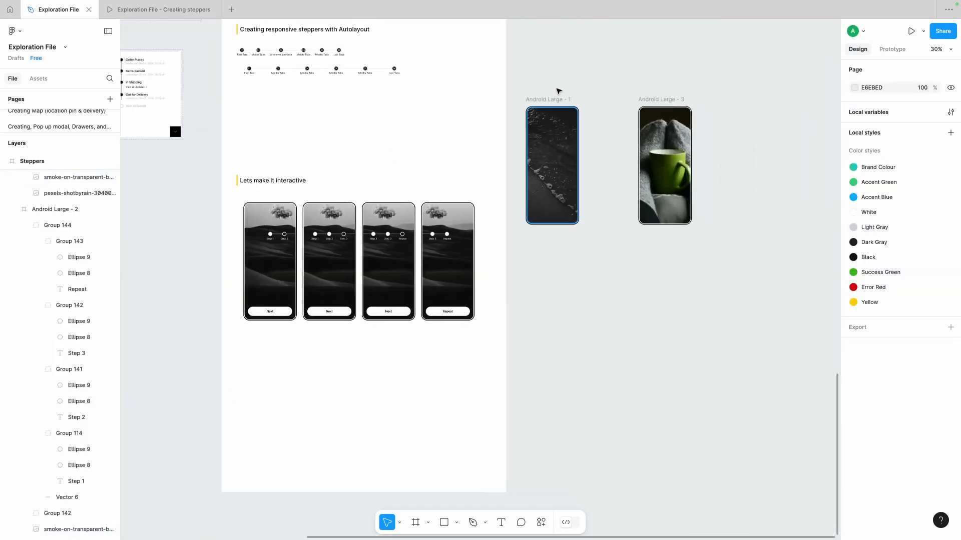
pyautogui.moveTo(526, 67); pyautogui.dragTo(720, 258)
pyautogui.press('Delete')
# Combine the four phone frames under Lets make it interactive into a component set
pyautogui.moveTo(492, 205); pyautogui.dragTo(244, 357)
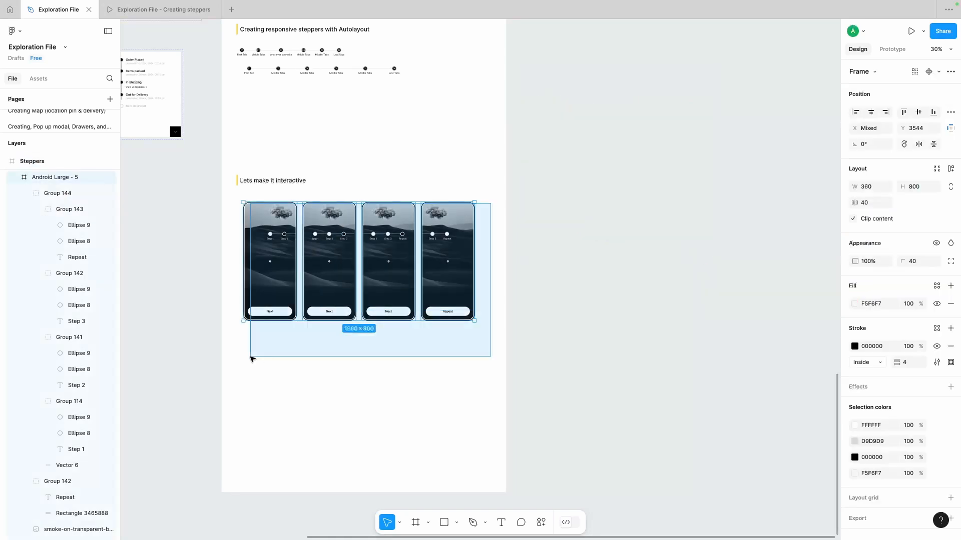
pyautogui.click(939, 72)
pyautogui.click(607, 158)
# Link the first phone's Next button to the second variant with On click, Change to, Smart animate, Ease in and out, 300ms
pyautogui.scroll(3, 281, 268)
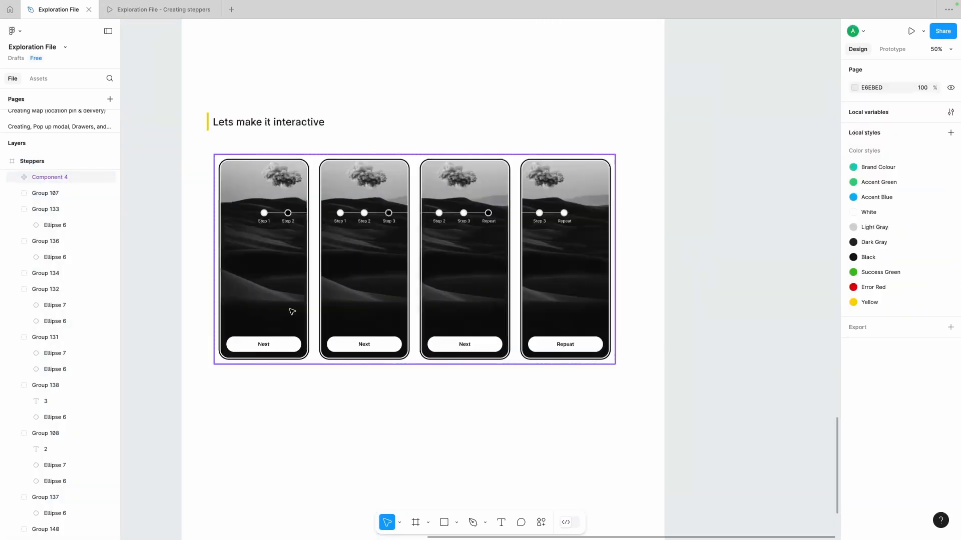
pyautogui.doubleClick(279, 339)
pyautogui.doubleClick(279, 340)
pyautogui.click(892, 49)
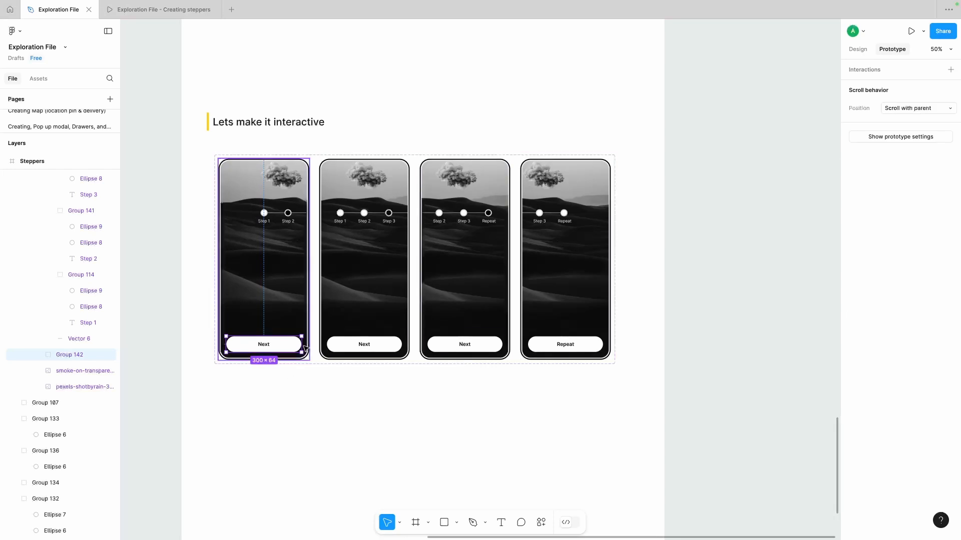
pyautogui.moveTo(302, 344); pyautogui.dragTo(359, 301)
pyautogui.click(337, 371)
pyautogui.click(341, 395)
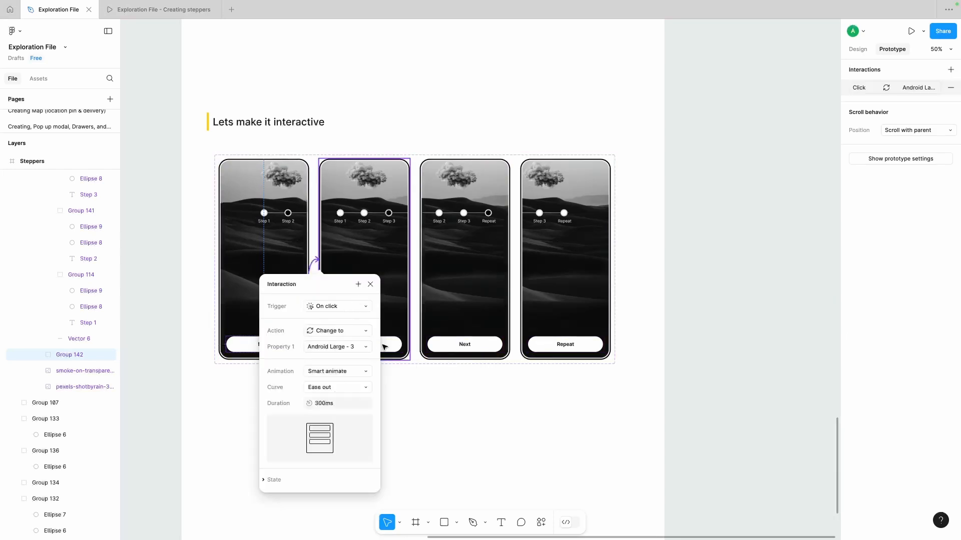
pyautogui.click(339, 387)
pyautogui.click(341, 399)
# Link the second and third phones' Next buttons to their following variants and the fourth's Repeat button back to the first variant
pyautogui.doubleClick(391, 345)
pyautogui.moveTo(403, 344); pyautogui.dragTo(452, 323)
pyautogui.doubleClick(498, 346)
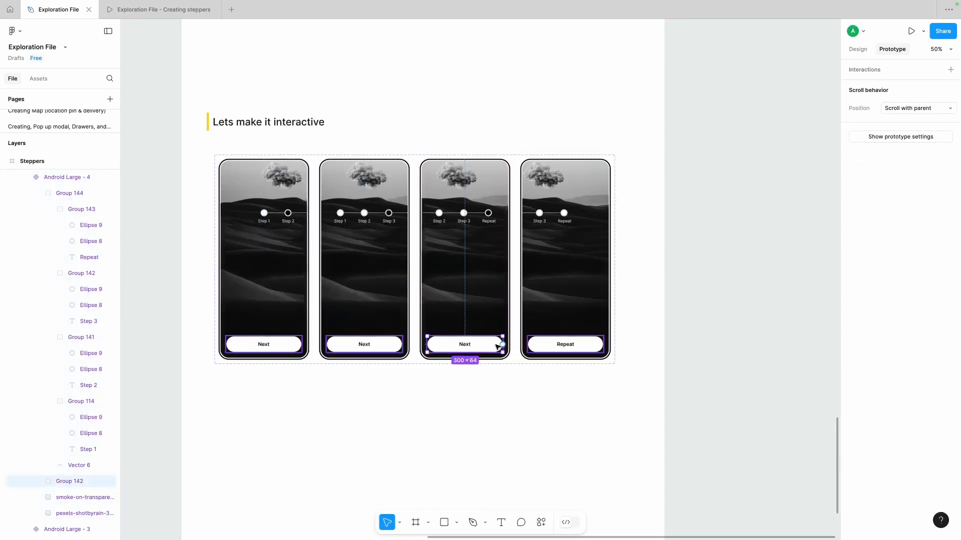
pyautogui.moveTo(502, 344); pyautogui.dragTo(548, 301)
pyautogui.doubleClick(592, 345)
pyautogui.moveTo(603, 344); pyautogui.dragTo(282, 315)
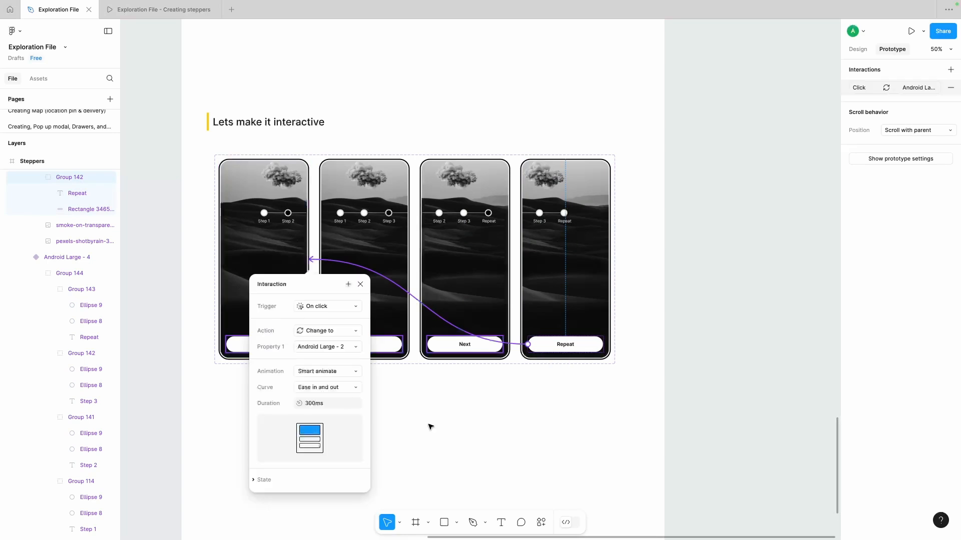
pyautogui.click(429, 426)
# Place an instance of Component 4 from the local assets in the empty area below the four phone variants
pyautogui.scroll(-3, 431, 427)
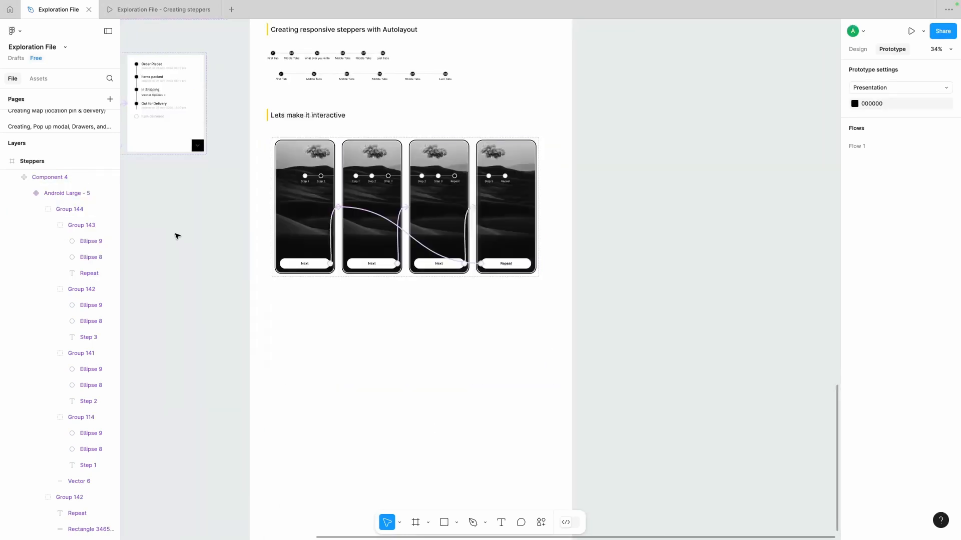
pyautogui.click(38, 79)
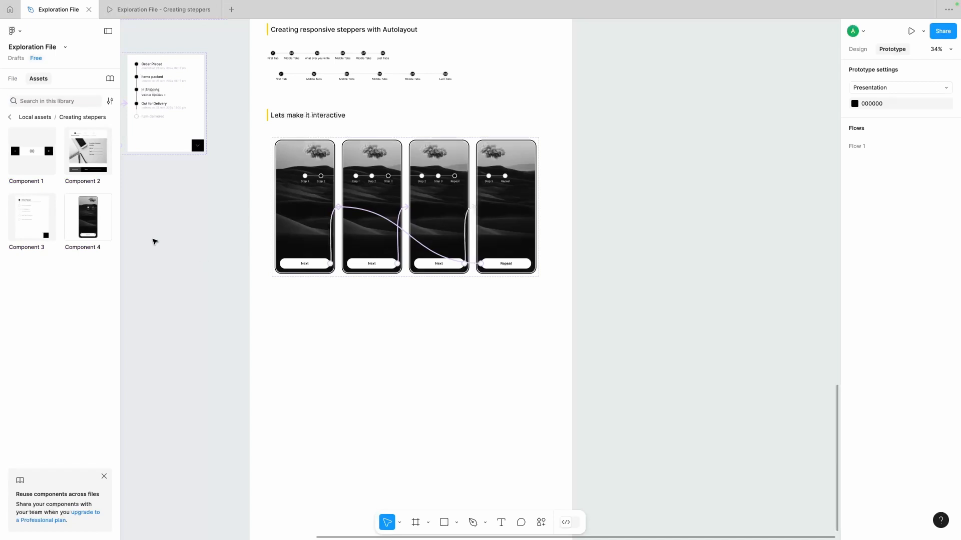
pyautogui.moveTo(392, 392); pyautogui.dragTo(417, 401)
# Open the prototype preview and go to the phone instance below the component set
pyautogui.scroll(6, 525, 266)
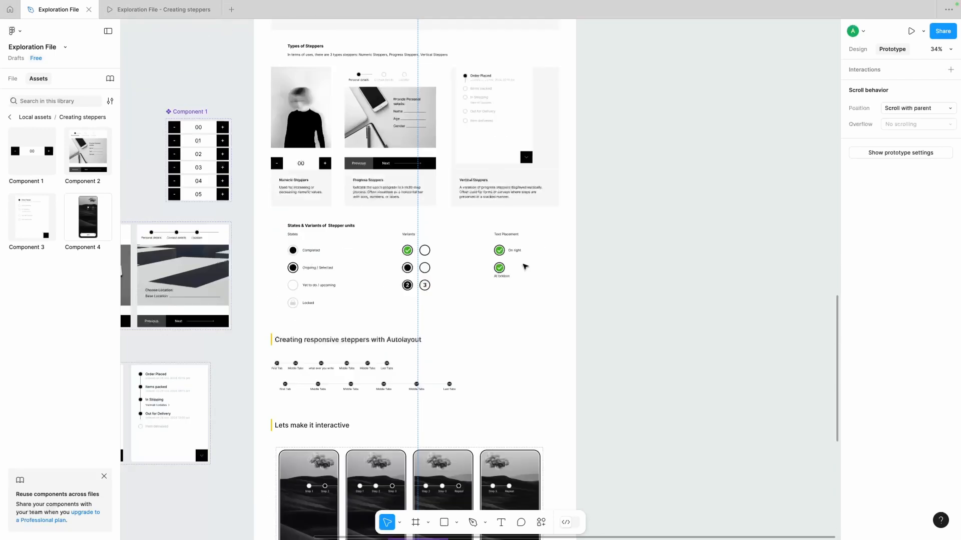
pyautogui.scroll(4, 351, 150)
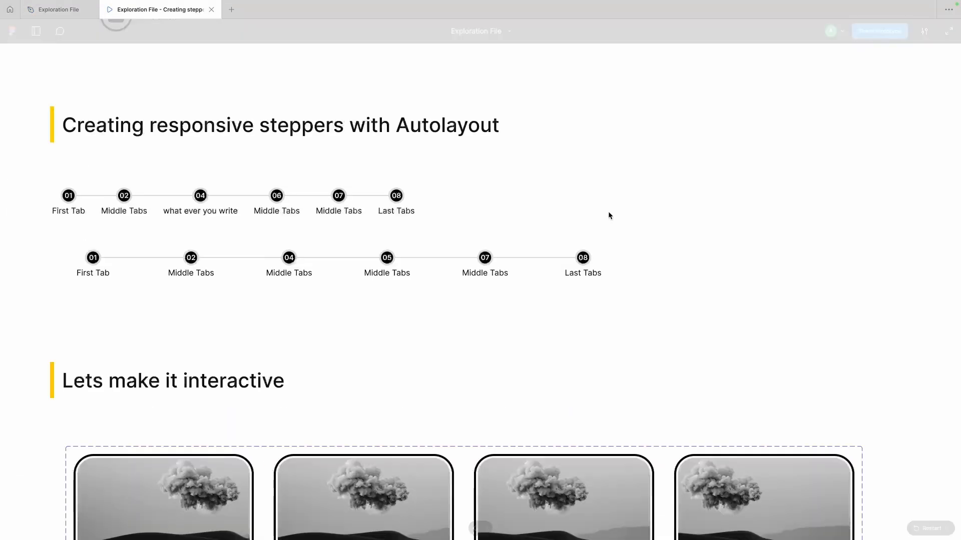
pyautogui.scroll(-5, 608, 214)
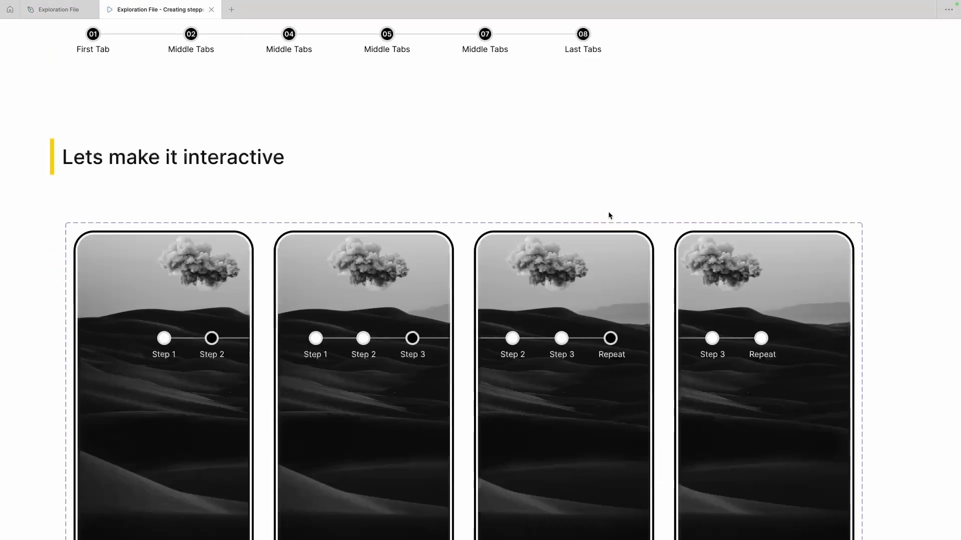
pyautogui.scroll(-10, 609, 214)
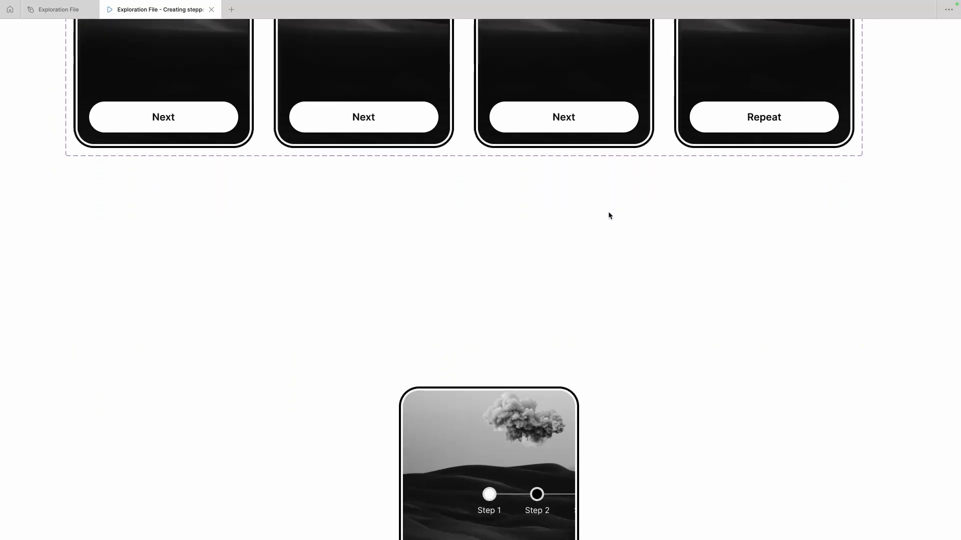
pyautogui.scroll(-6, 608, 215)
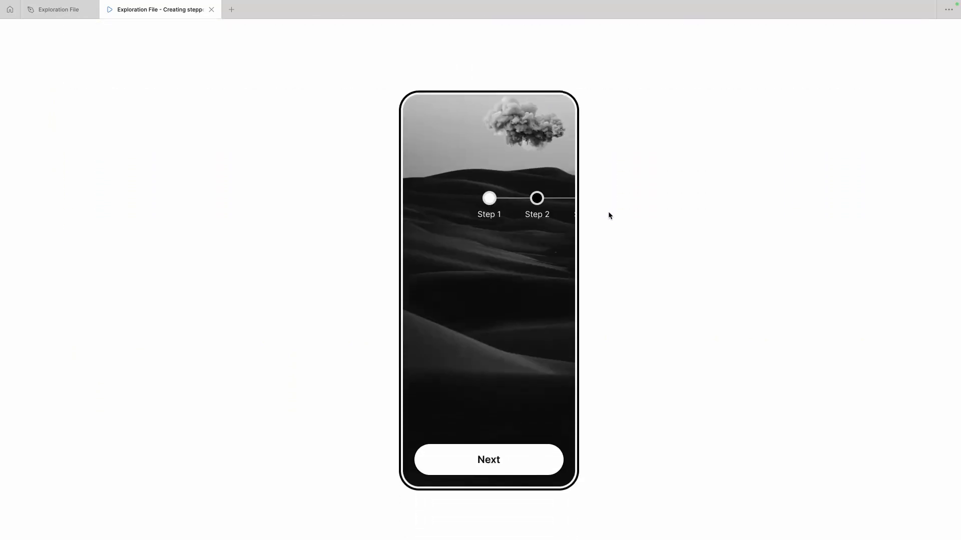
# Test the phone prototype by advancing through all steps with Next and restarting with Repeat over several cycles
pyautogui.click(488, 460)
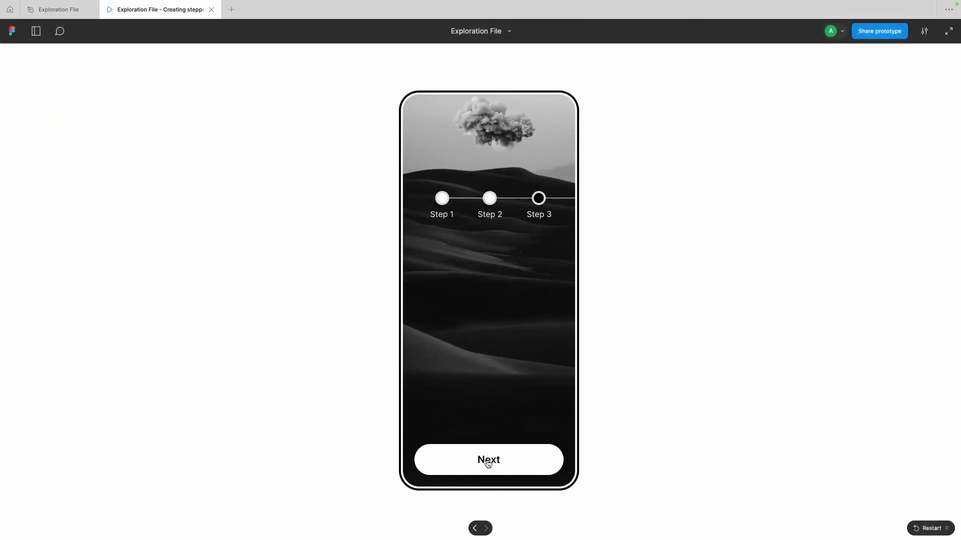
pyautogui.click(488, 461)
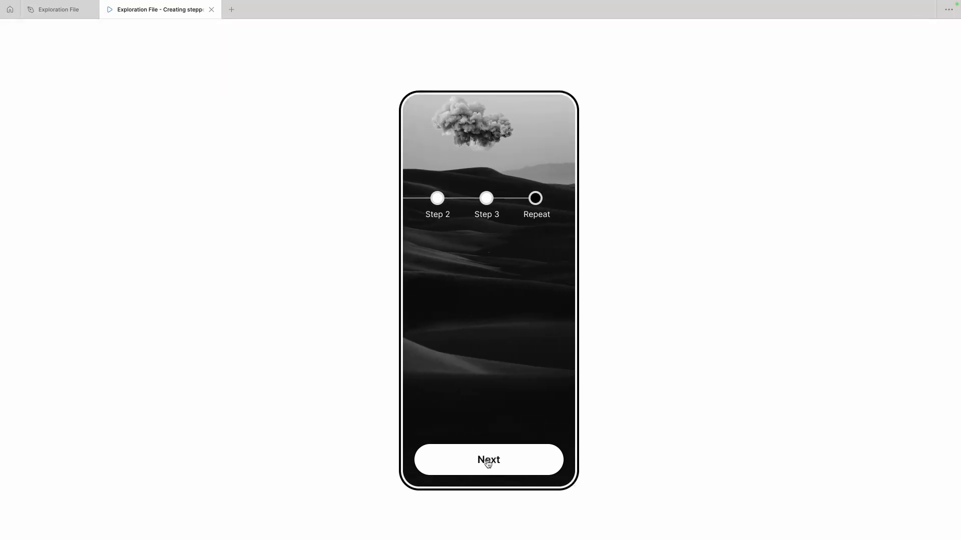
pyautogui.click(487, 461)
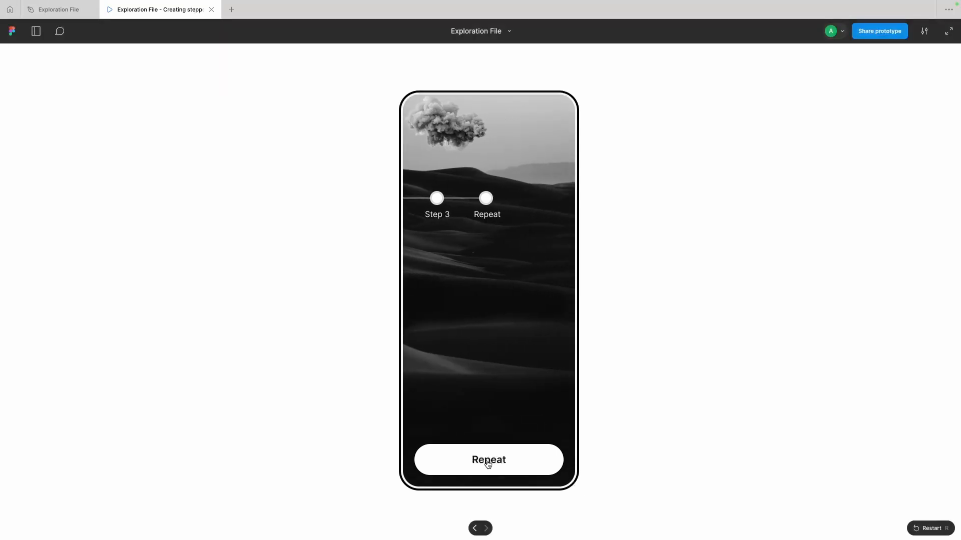
pyautogui.click(488, 462)
pyautogui.click(488, 462)
pyautogui.click(488, 461)
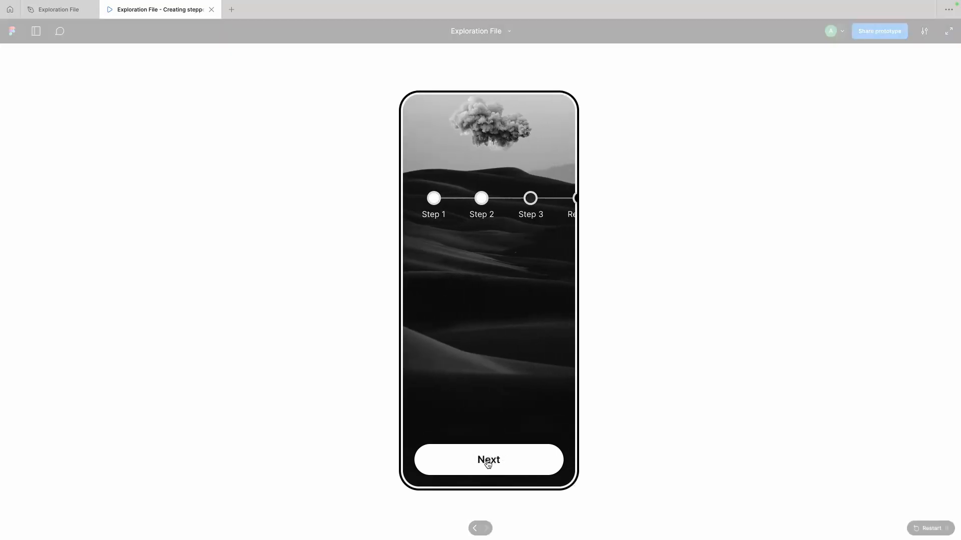
pyautogui.click(488, 462)
pyautogui.click(488, 461)
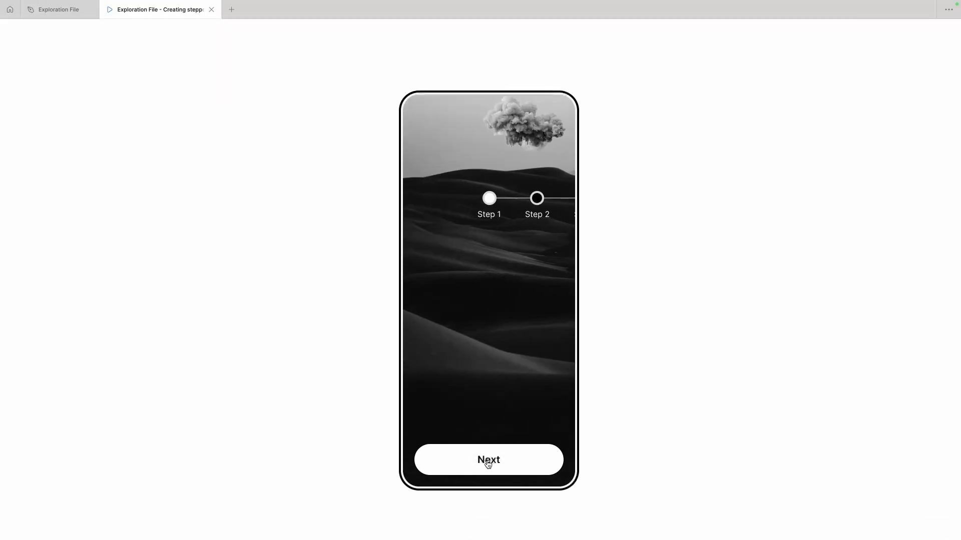
pyautogui.click(488, 462)
pyautogui.click(488, 461)
pyautogui.click(488, 461)
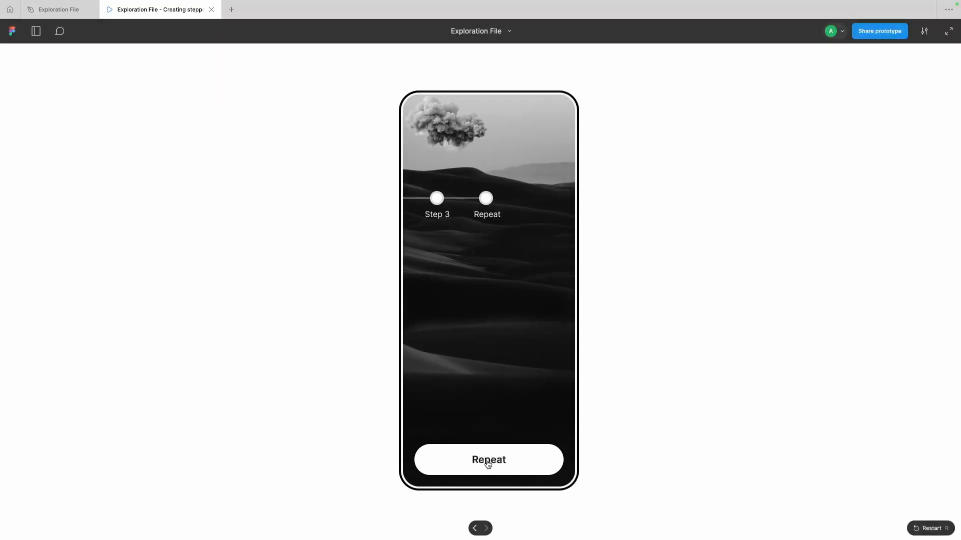
pyautogui.click(488, 461)
pyautogui.click(488, 461)
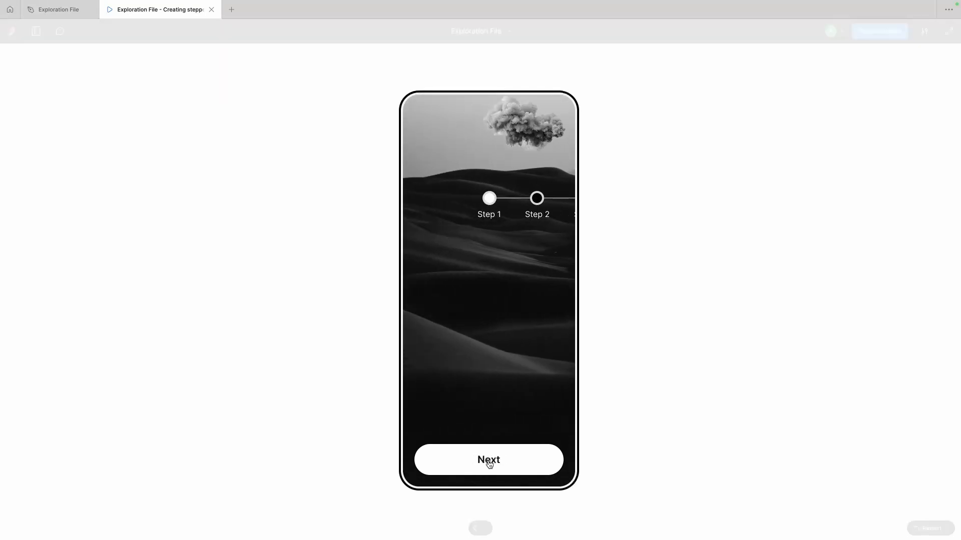
pyautogui.click(488, 461)
pyautogui.click(487, 461)
pyautogui.click(489, 461)
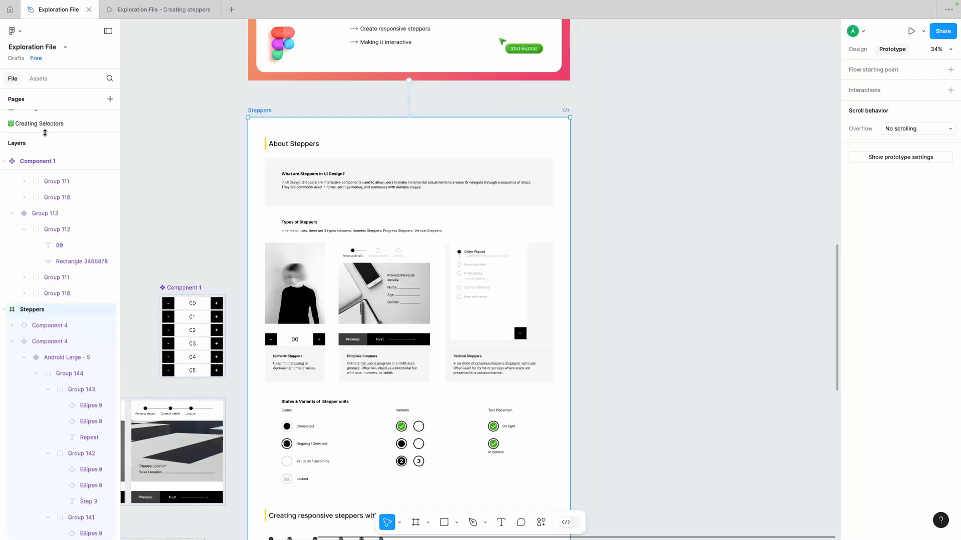
# Enlarge the pages list in the design file and review the Steppers frame down to its interactive section
pyautogui.moveTo(44, 134); pyautogui.dragTo(50, 287)
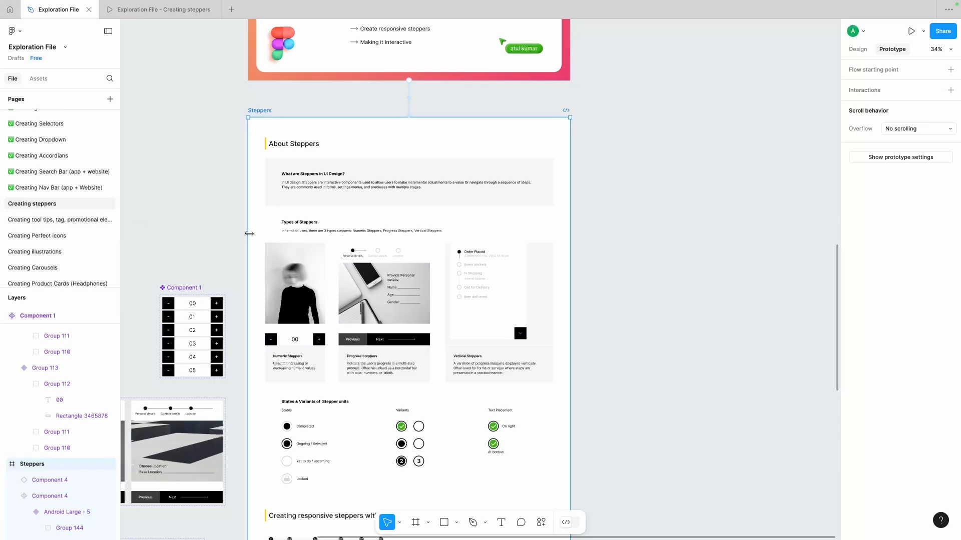
pyautogui.scroll(-5, 464, 280)
pyautogui.scroll(-1, 464, 279)
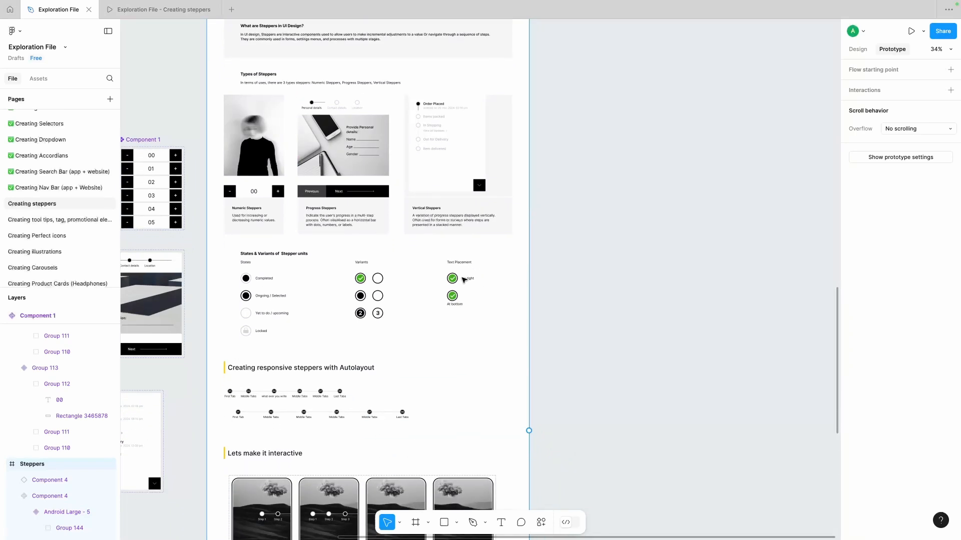